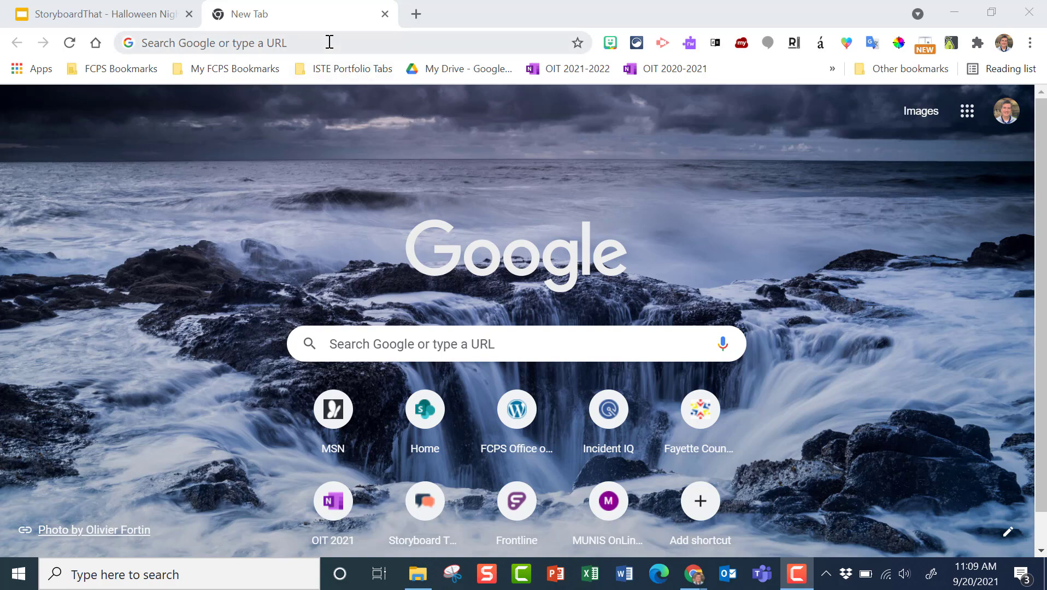
Open storyboardthat.com and look over its home page.
{"action": "type", "text": "stor"}
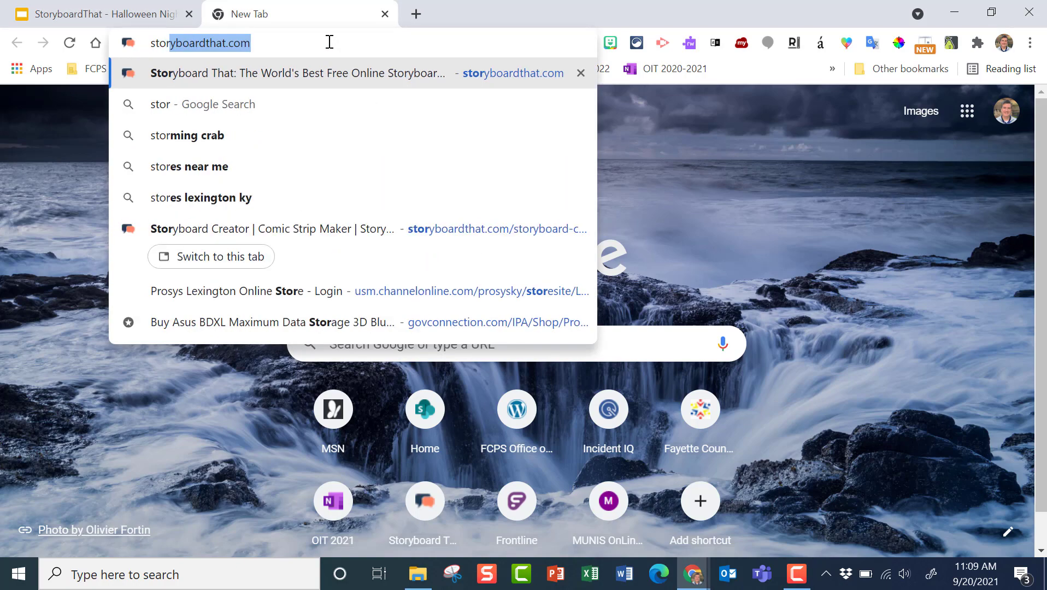
{"action": "key", "text": "Return"}
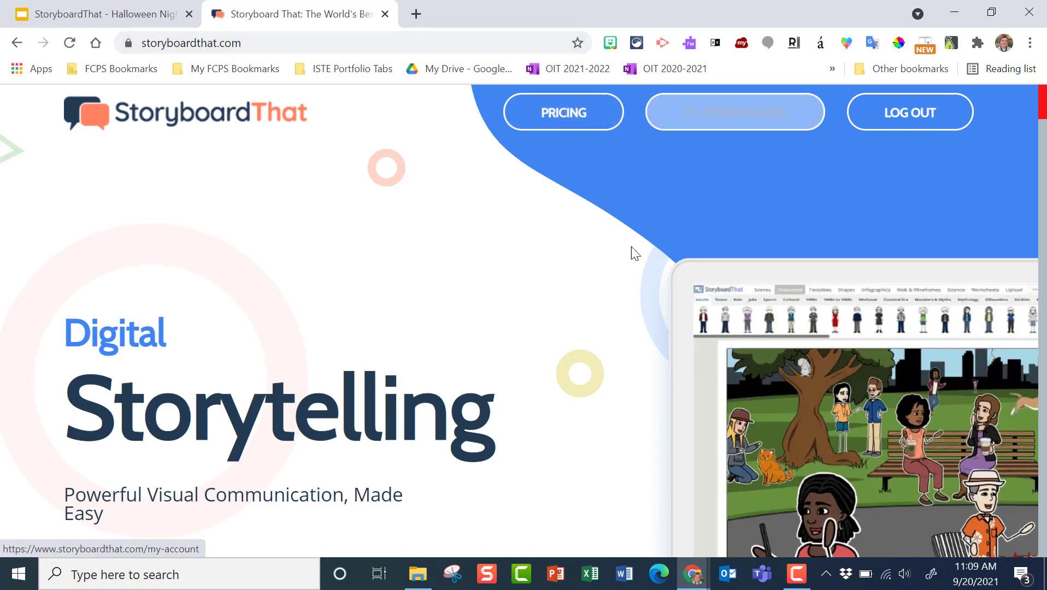
{"action": "scroll", "coordinate": [409, 393], "scroll_direction": "down", "scroll_amount": 5}
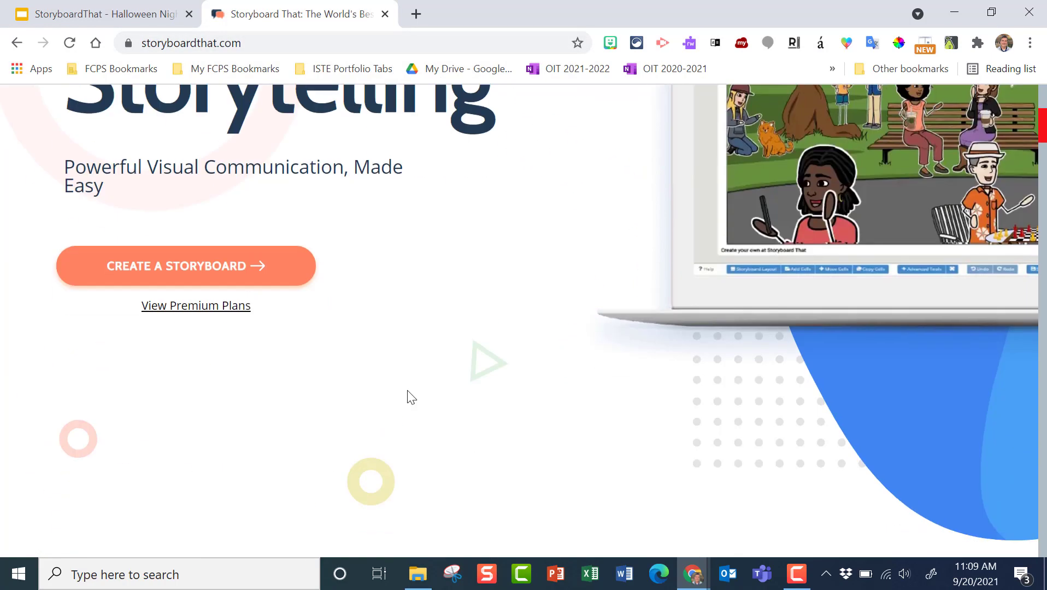
{"action": "scroll", "coordinate": [405, 381], "scroll_direction": "up", "scroll_amount": 2}
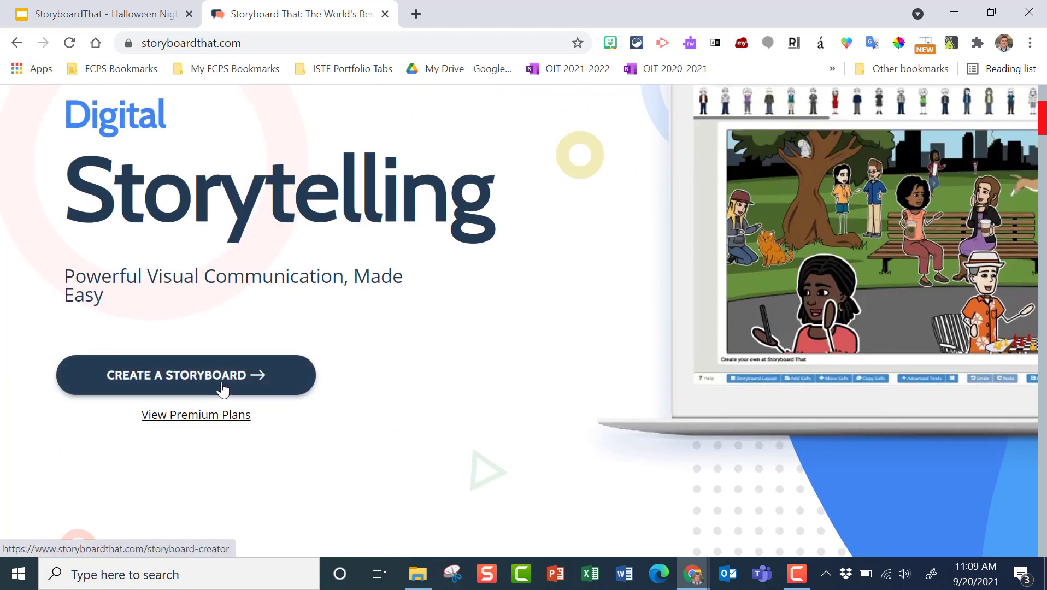
{"action": "scroll", "coordinate": [222, 389], "scroll_direction": "up", "scroll_amount": 4}
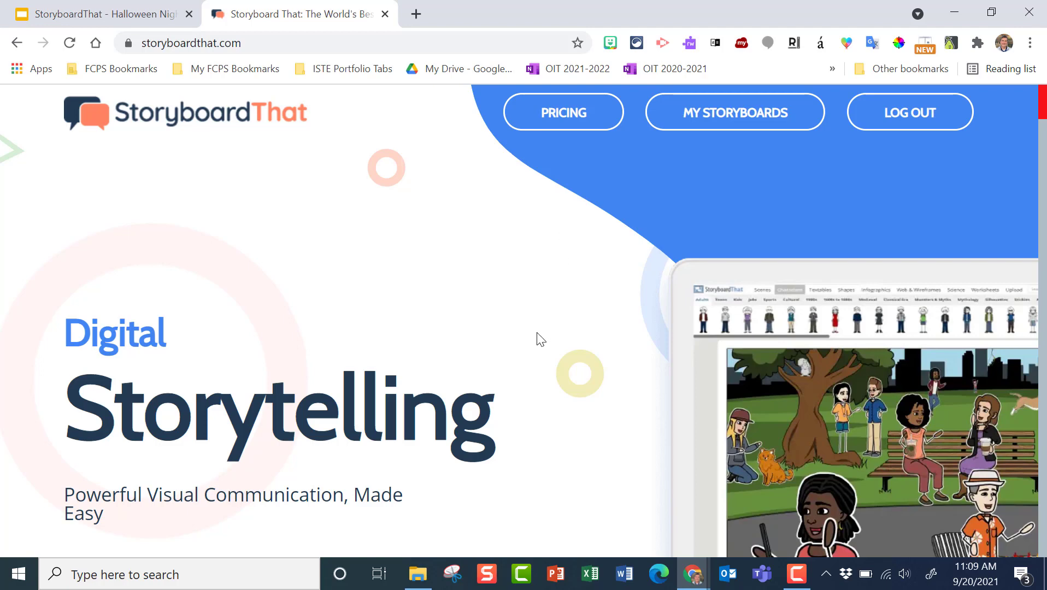
{"action": "scroll", "coordinate": [541, 338], "scroll_direction": "down", "scroll_amount": 2}
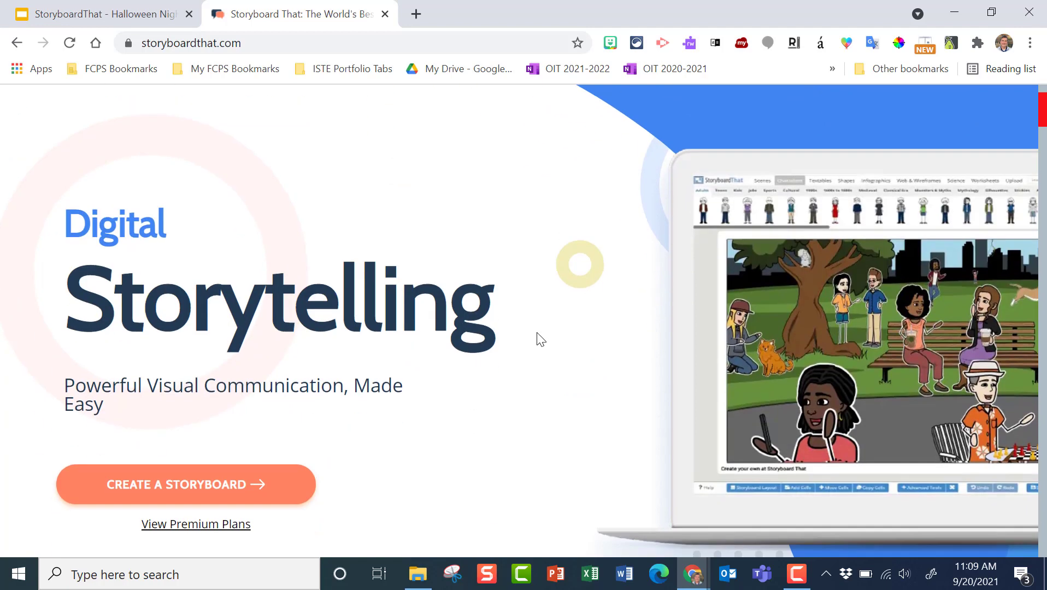
Create a new storyboard and dismiss the notice about being unable to save.
{"action": "left_click", "coordinate": [239, 499]}
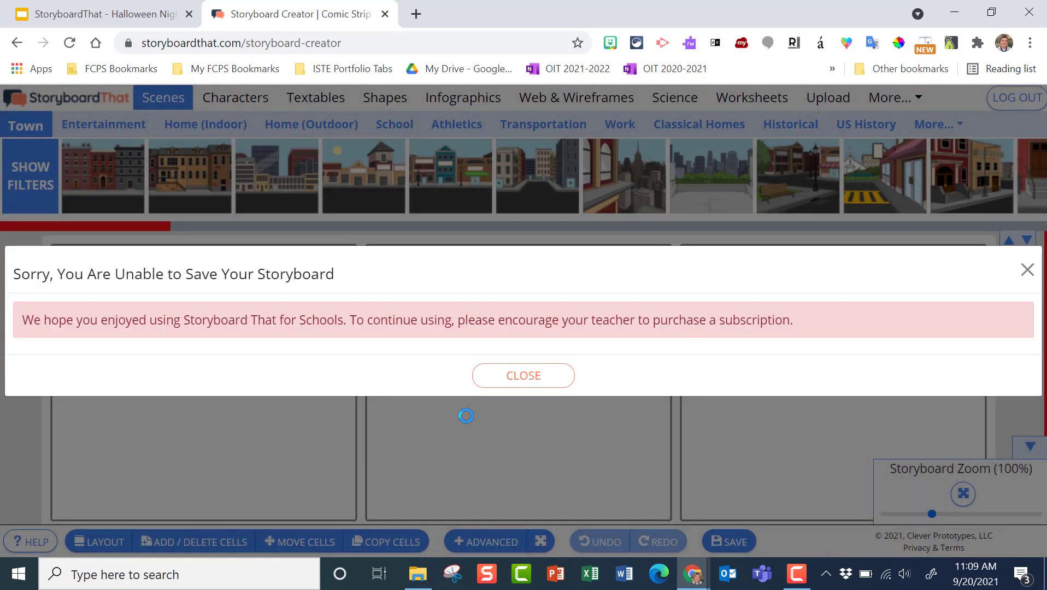
{"action": "left_click", "coordinate": [518, 378]}
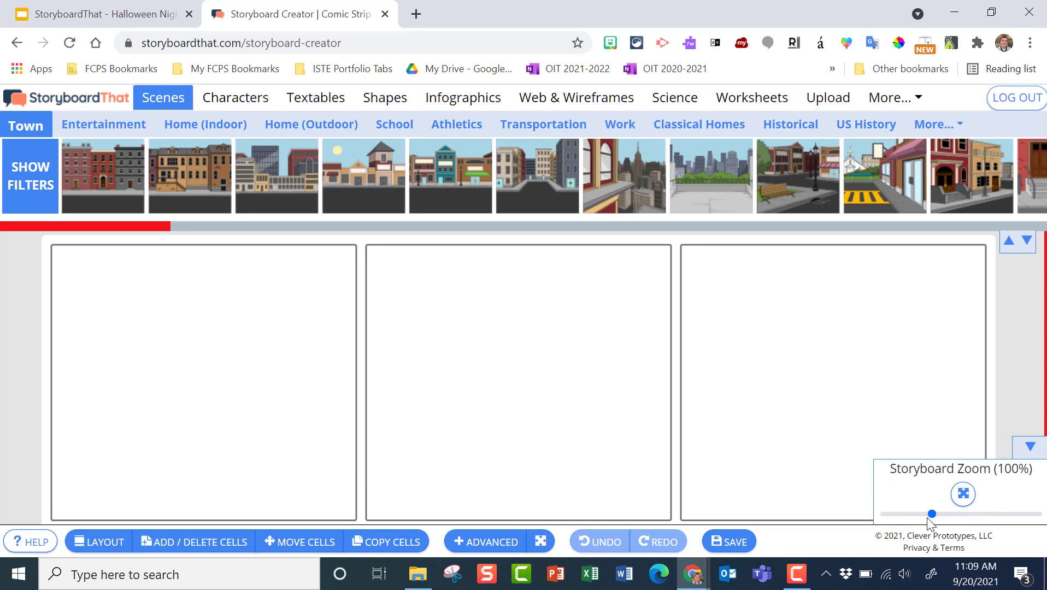
{"action": "mouse_move", "coordinate": [933, 519]}
{"action": "left_mouse_down"}
{"action": "mouse_move", "coordinate": [960, 520]}
{"action": "mouse_move", "coordinate": [922, 521]}
{"action": "mouse_move", "coordinate": [932, 520]}
{"action": "left_mouse_up"}
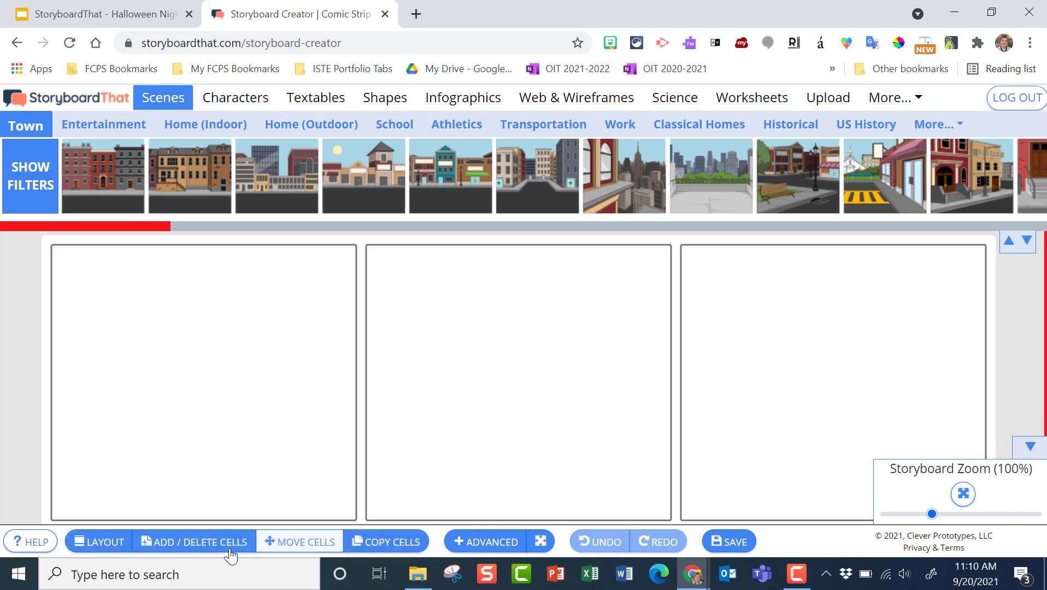
Try the title and description boxes for the cells in the storyboard layout options, and switch both off again.
{"action": "left_click", "coordinate": [99, 543]}
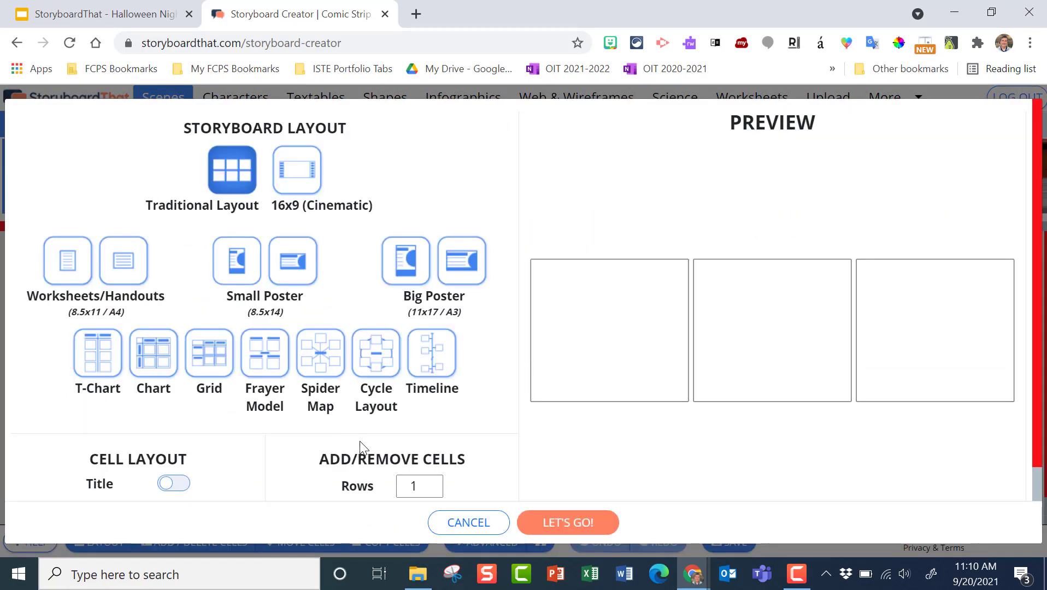
{"action": "left_click", "coordinate": [168, 486]}
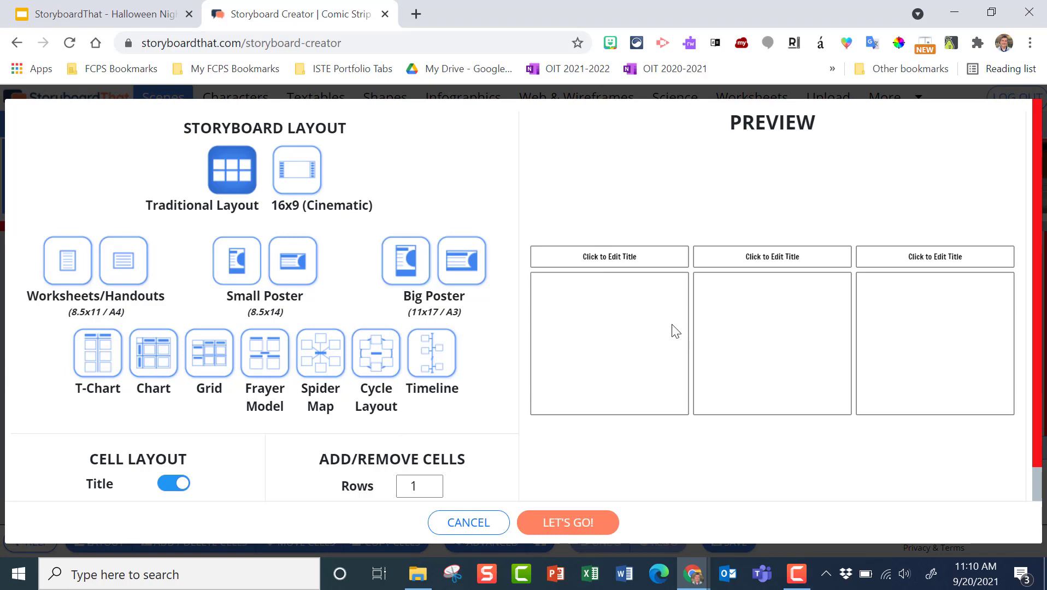
{"action": "scroll", "coordinate": [635, 259], "scroll_direction": "down", "scroll_amount": 1}
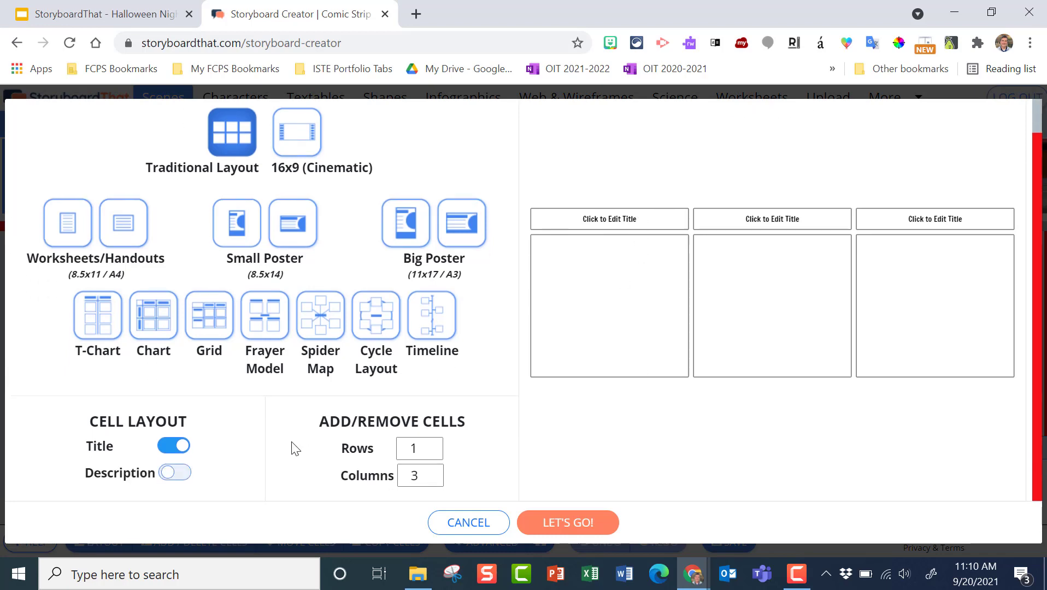
{"action": "left_click", "coordinate": [170, 474]}
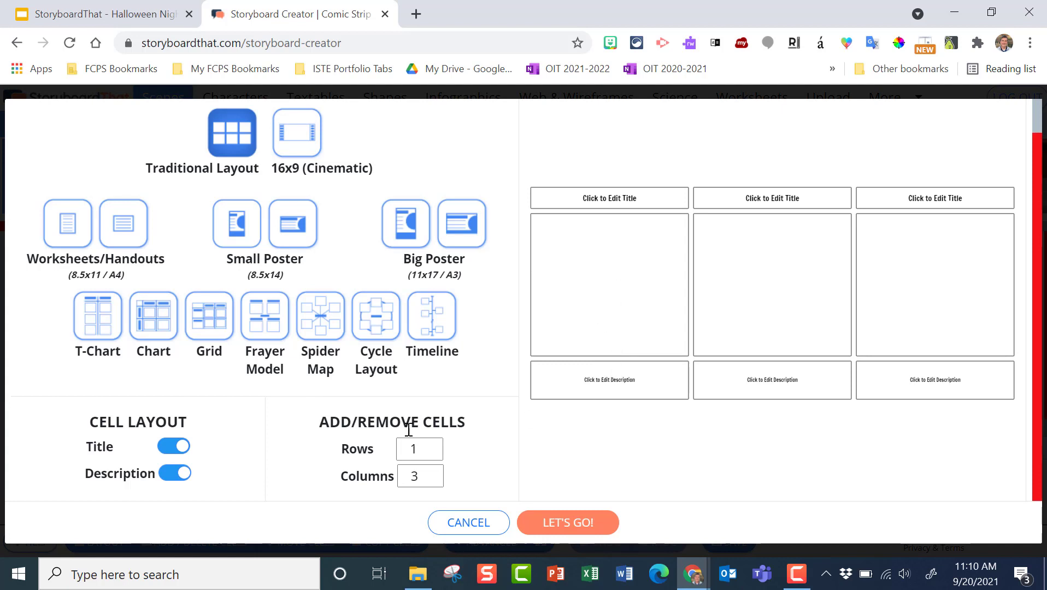
{"action": "left_click", "coordinate": [182, 451]}
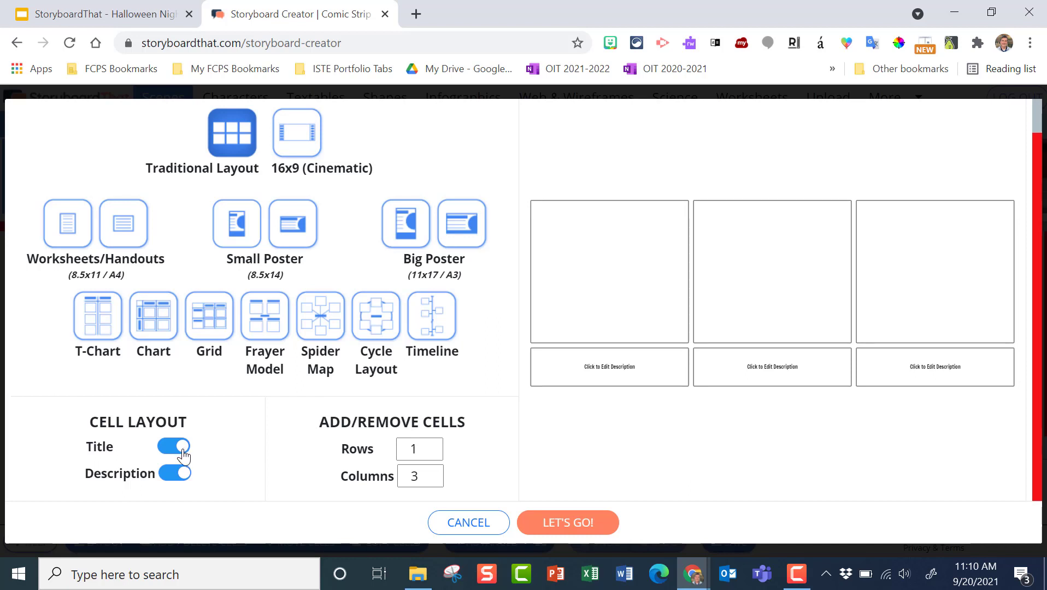
{"action": "left_click", "coordinate": [182, 480]}
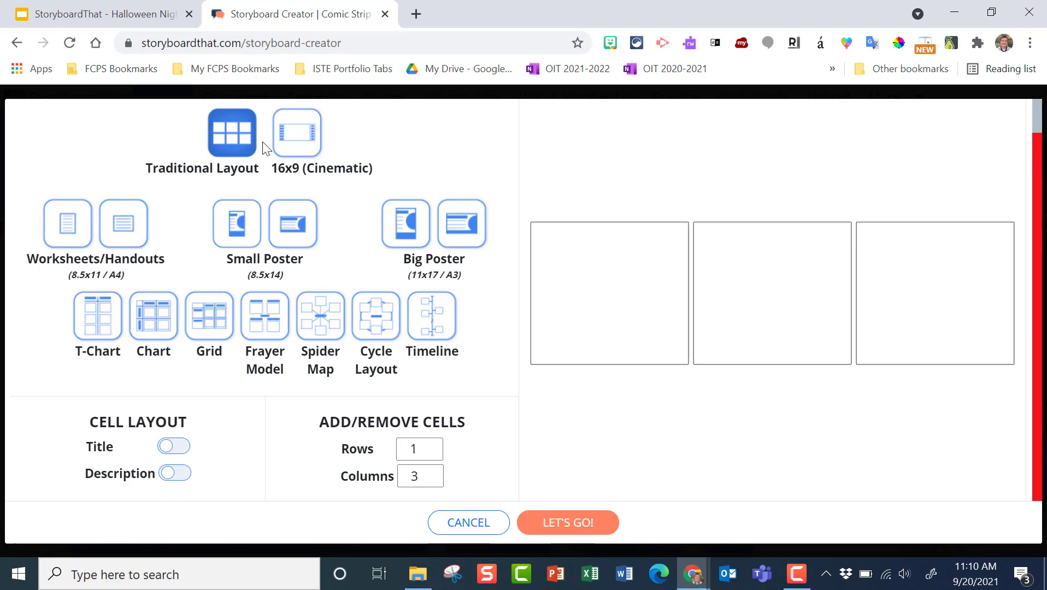
Preview the 16x9 (Cinematic) layout, and apply the Traditional Layout with 1 row and 3 columns.
{"action": "left_click", "coordinate": [304, 145]}
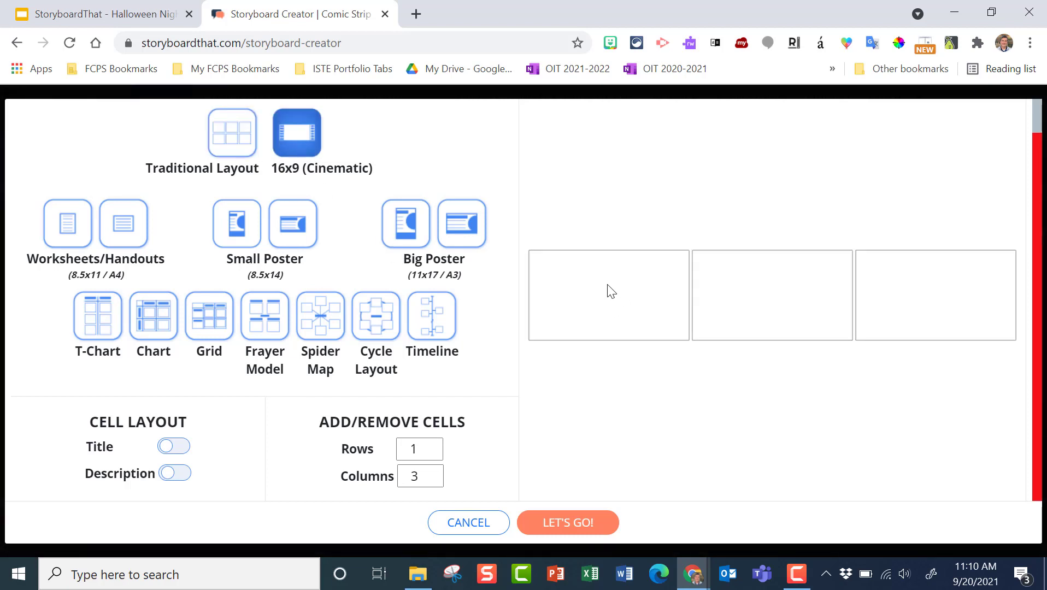
{"action": "left_click", "coordinate": [243, 144]}
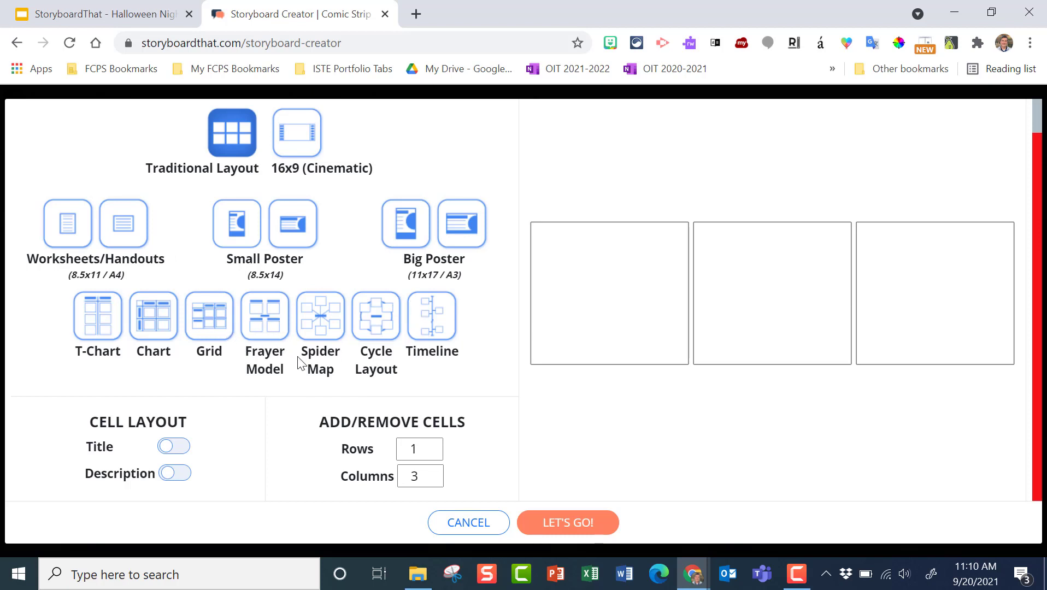
{"action": "left_click", "coordinate": [563, 524]}
{"action": "left_click", "coordinate": [544, 388]}
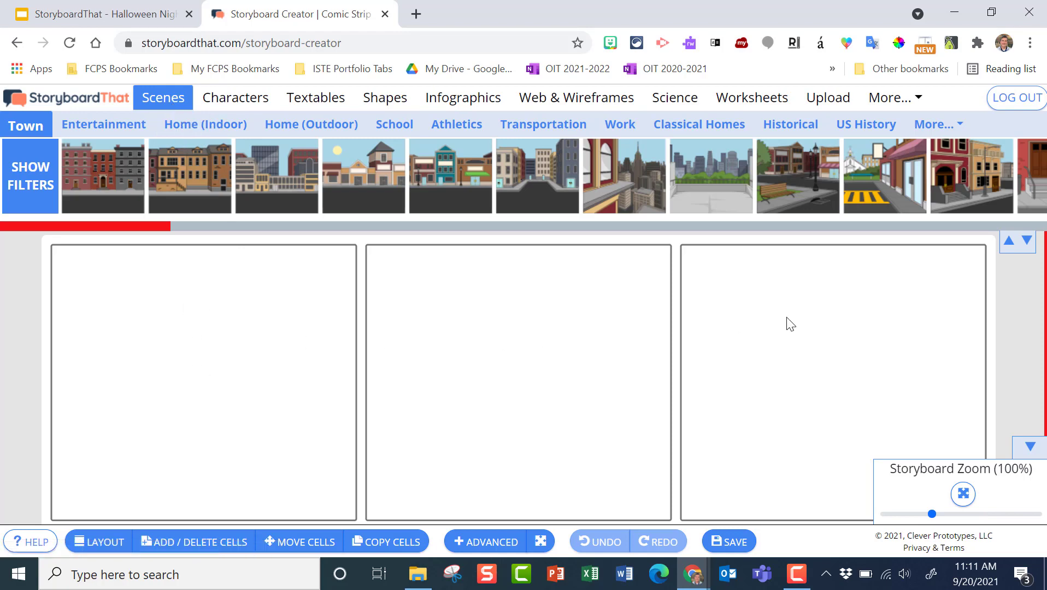
Browse the Entertainment, Home (Indoor) and School scene categories.
{"action": "left_click", "coordinate": [110, 126]}
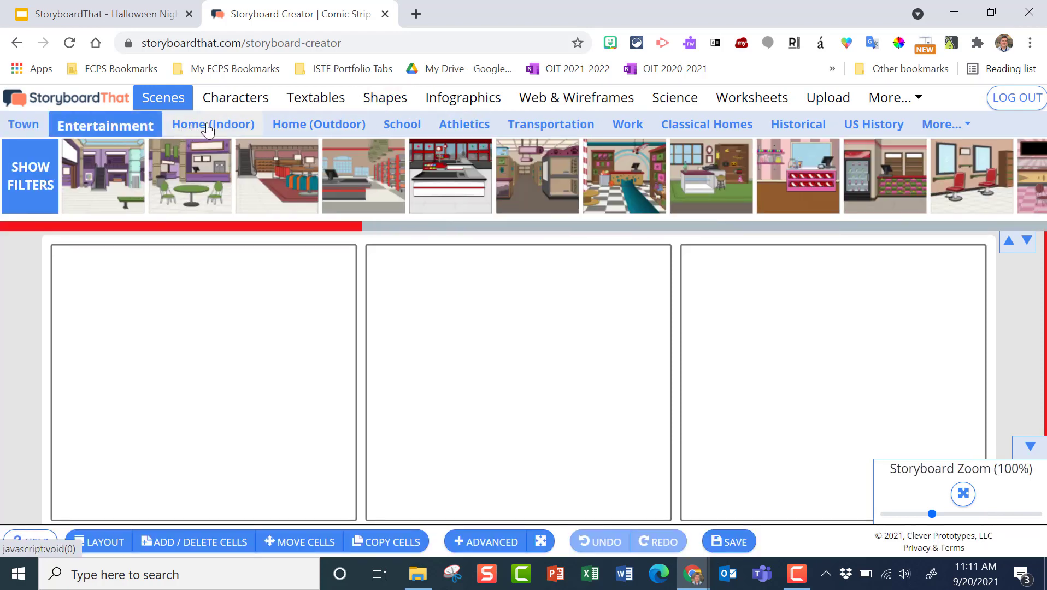
{"action": "left_click", "coordinate": [206, 128]}
{"action": "left_click", "coordinate": [382, 122]}
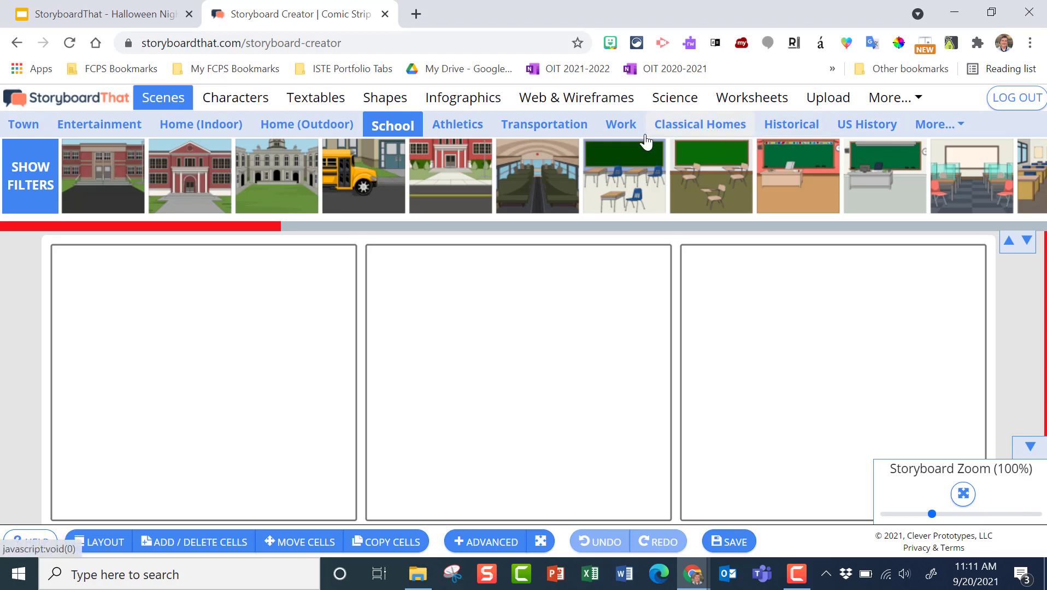
Place the dark forest scene with the full moon from the Mythical & Futuristic scenes in the first cell.
{"action": "left_click", "coordinate": [954, 125]}
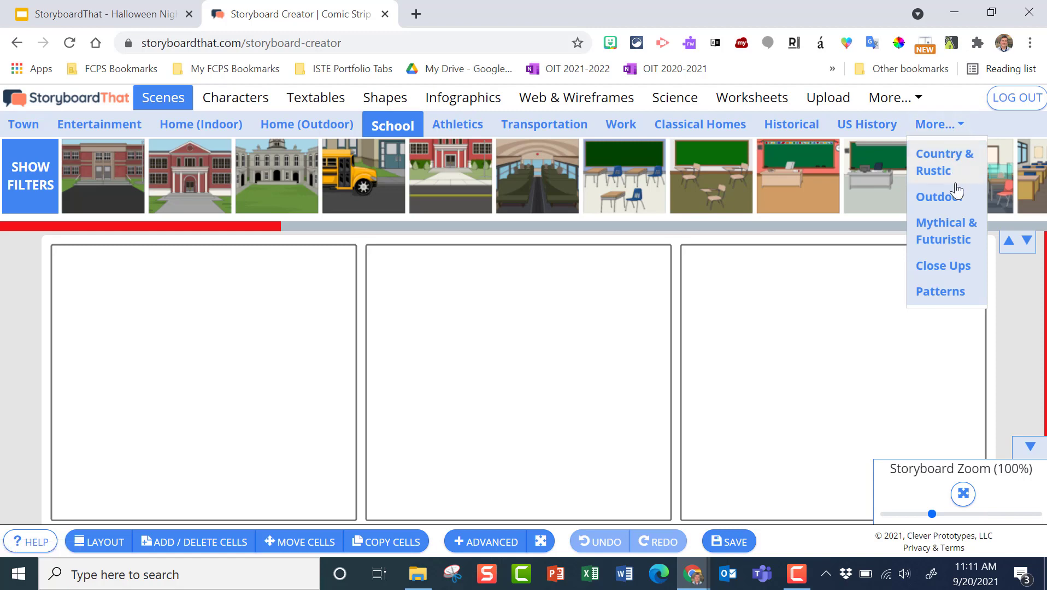
{"action": "left_click", "coordinate": [963, 246]}
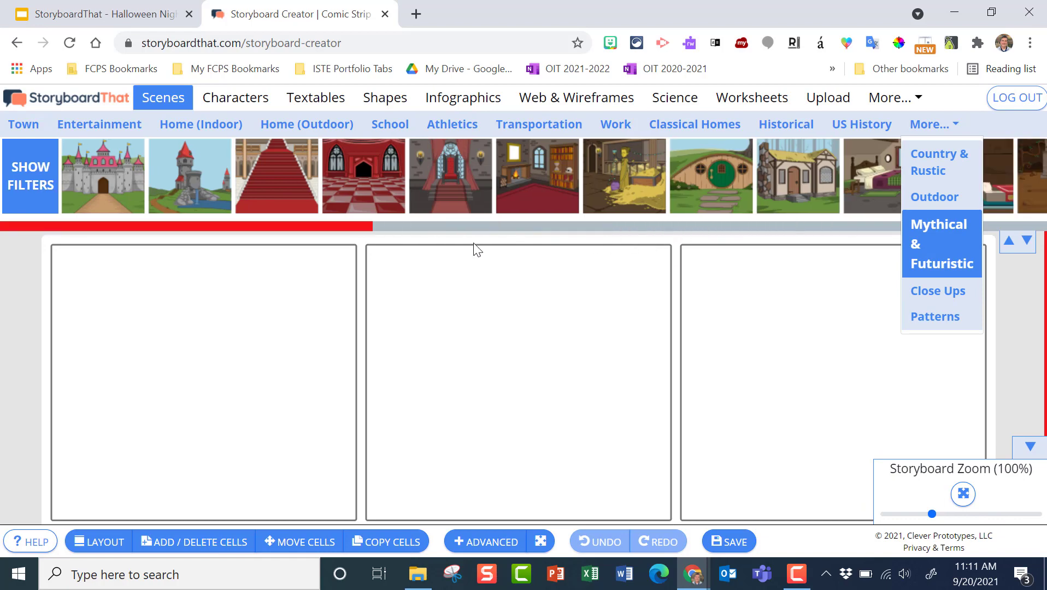
{"action": "left_click_drag", "start_coordinate": [208, 224], "coordinate": [485, 235]}
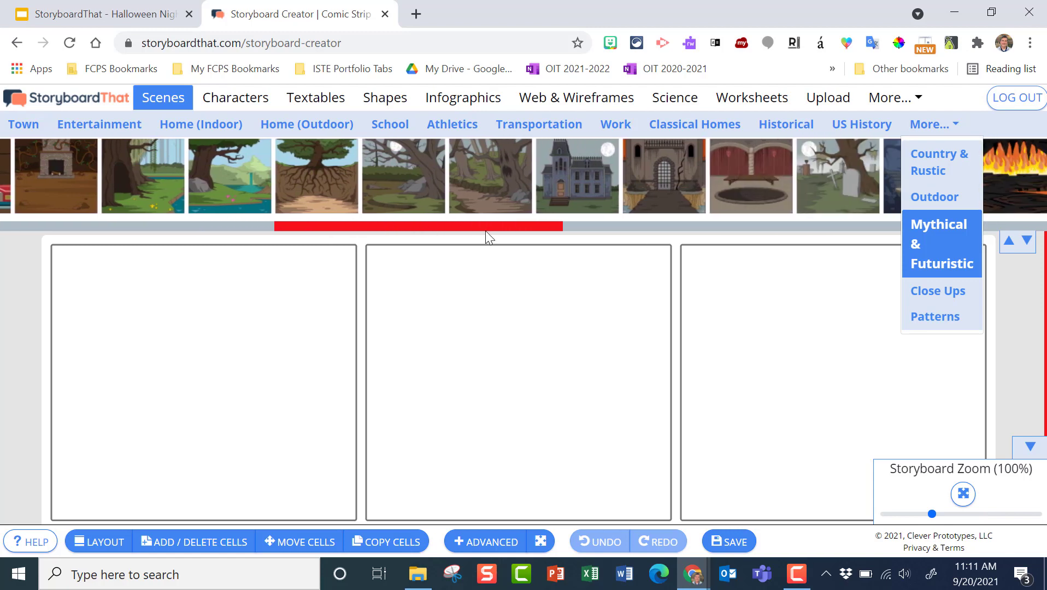
{"action": "left_click_drag", "start_coordinate": [410, 185], "coordinate": [205, 372]}
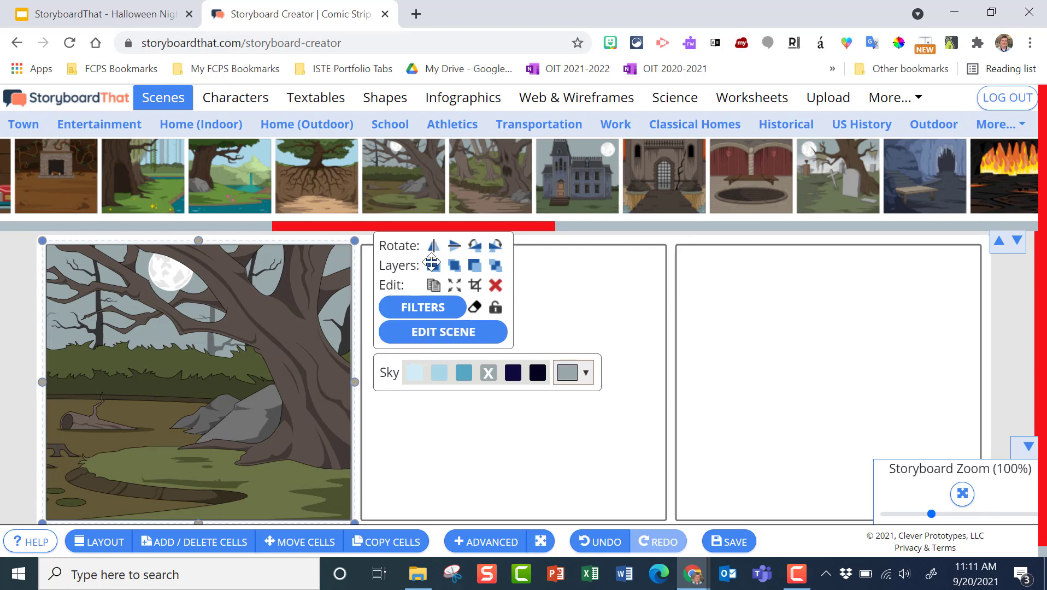
Place the haunted house scene with the full moon in the second cell.
{"action": "left_click_drag", "start_coordinate": [568, 171], "coordinate": [508, 311]}
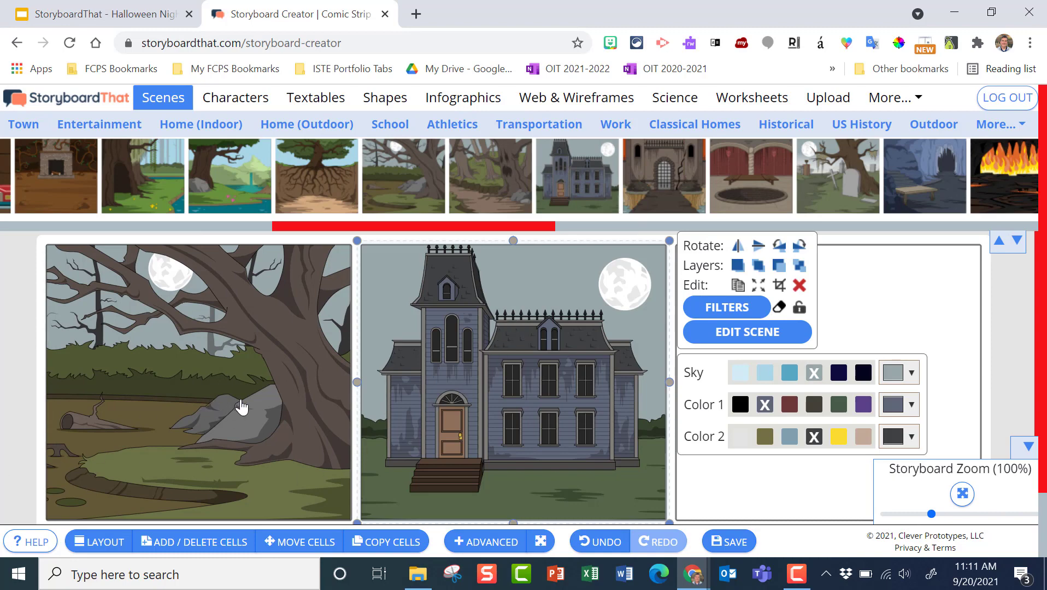
{"action": "scroll", "coordinate": [243, 403], "scroll_direction": "down", "scroll_amount": 1}
{"action": "scroll", "coordinate": [476, 353], "scroll_direction": "up", "scroll_amount": 1}
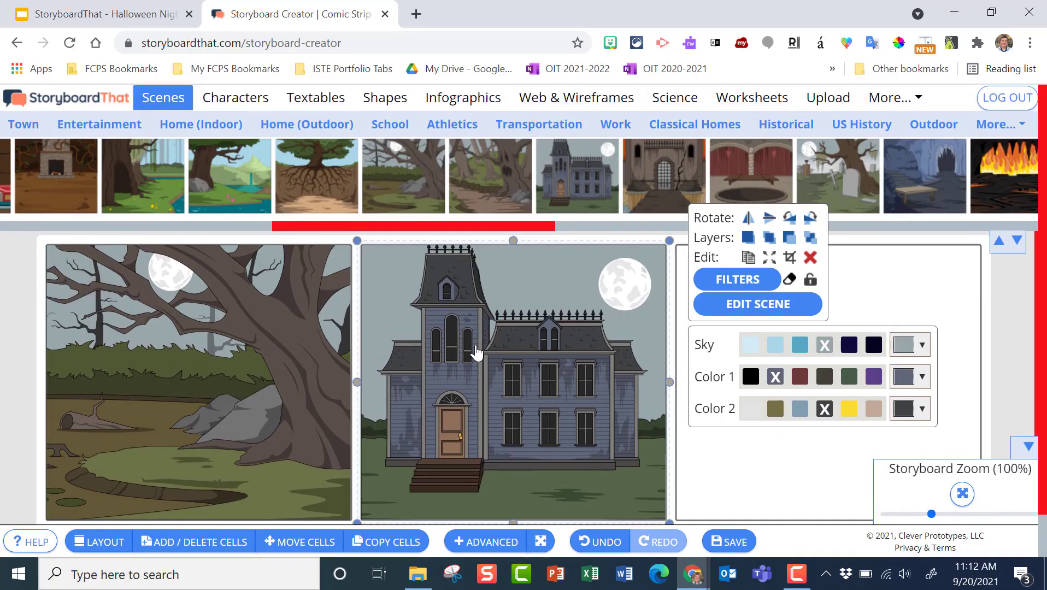
{"action": "scroll", "coordinate": [476, 352], "scroll_direction": "down", "scroll_amount": 1}
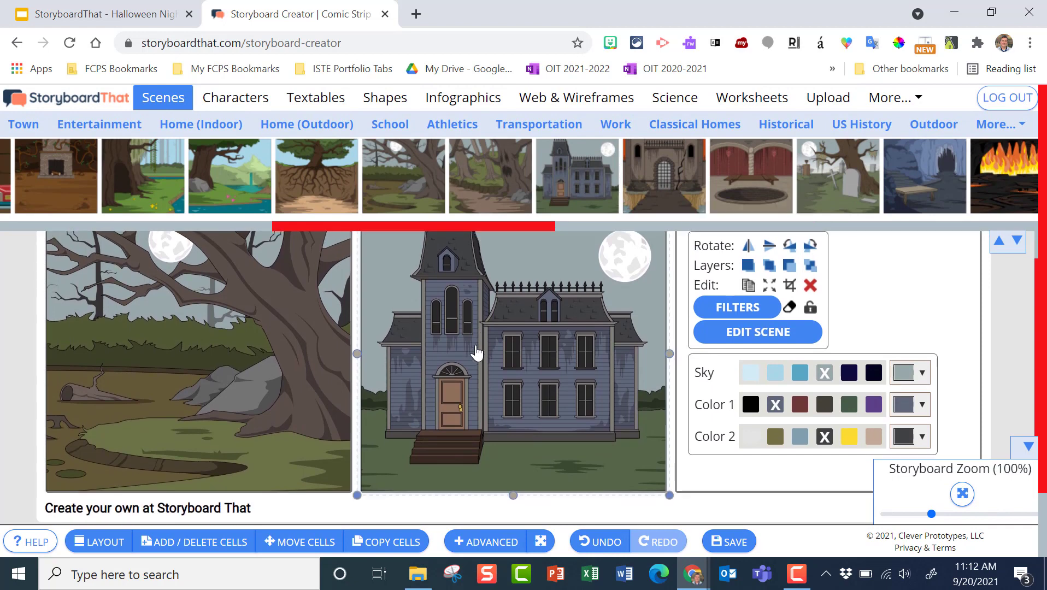
{"action": "scroll", "coordinate": [476, 352], "scroll_direction": "up", "scroll_amount": 1}
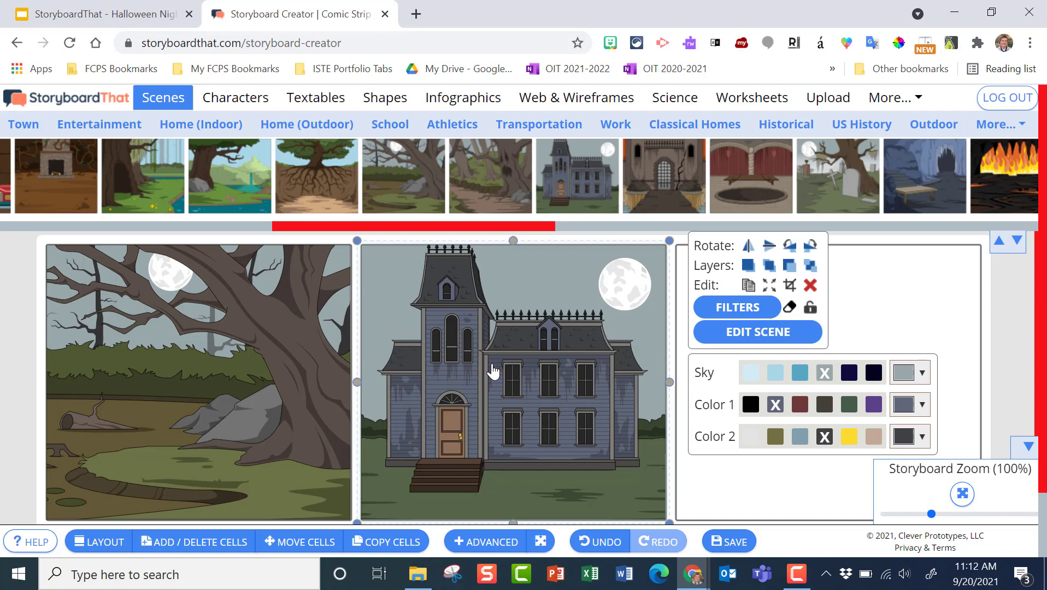
Open the first cell's forest scene for editing, preview Night, and set the time of day to Day Time.
{"action": "left_click", "coordinate": [243, 381]}
{"action": "left_click", "coordinate": [243, 381]}
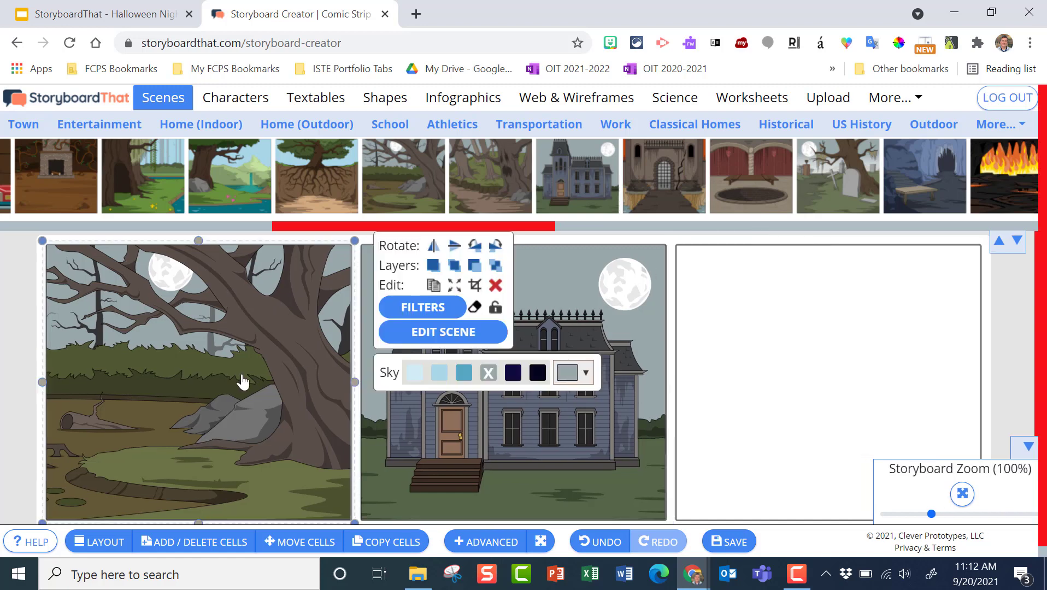
{"action": "left_click", "coordinate": [445, 334]}
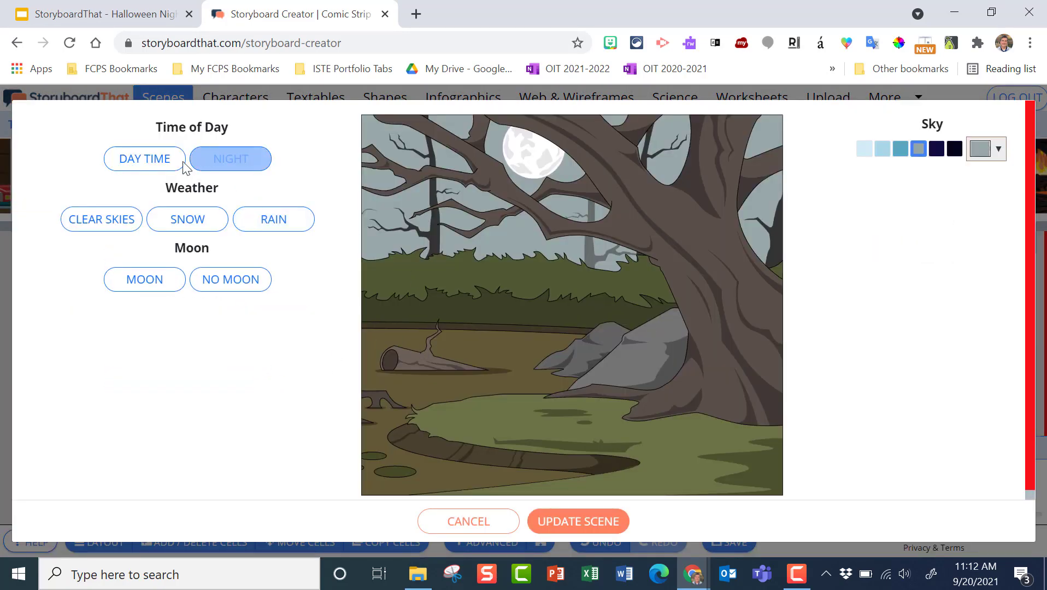
{"action": "left_click", "coordinate": [164, 161]}
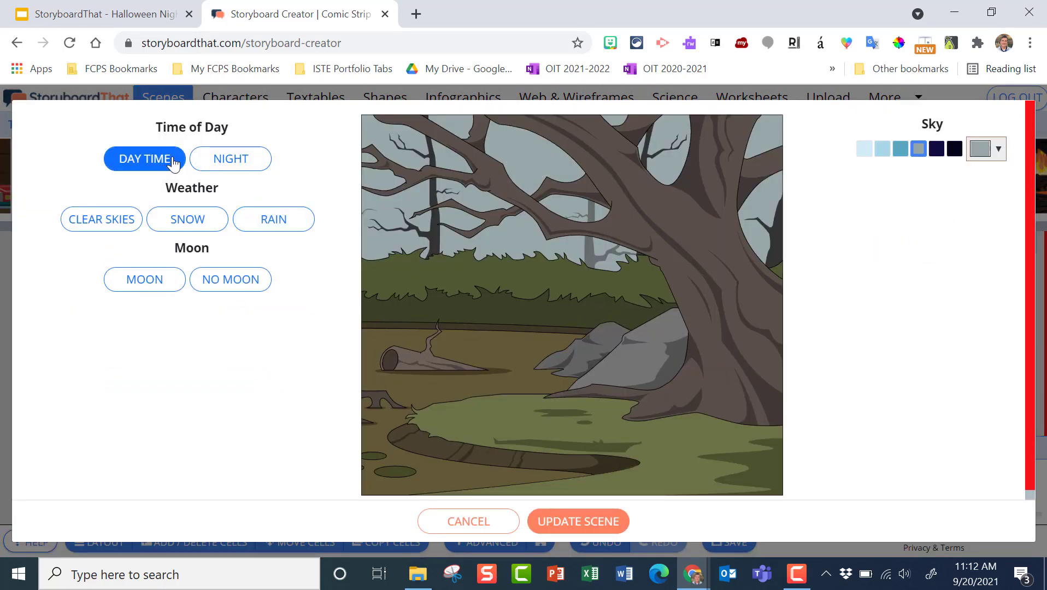
{"action": "left_click", "coordinate": [228, 163]}
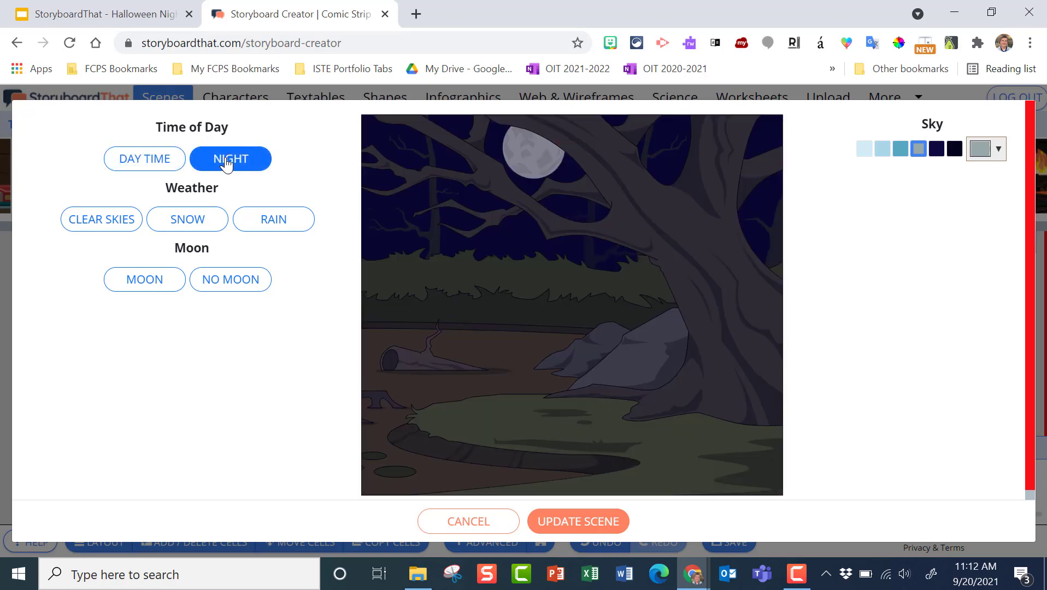
{"action": "left_click", "coordinate": [160, 164]}
Preview Rain, set the forest scene's weather to Snow, and choose No Moon.
{"action": "left_click", "coordinate": [254, 228]}
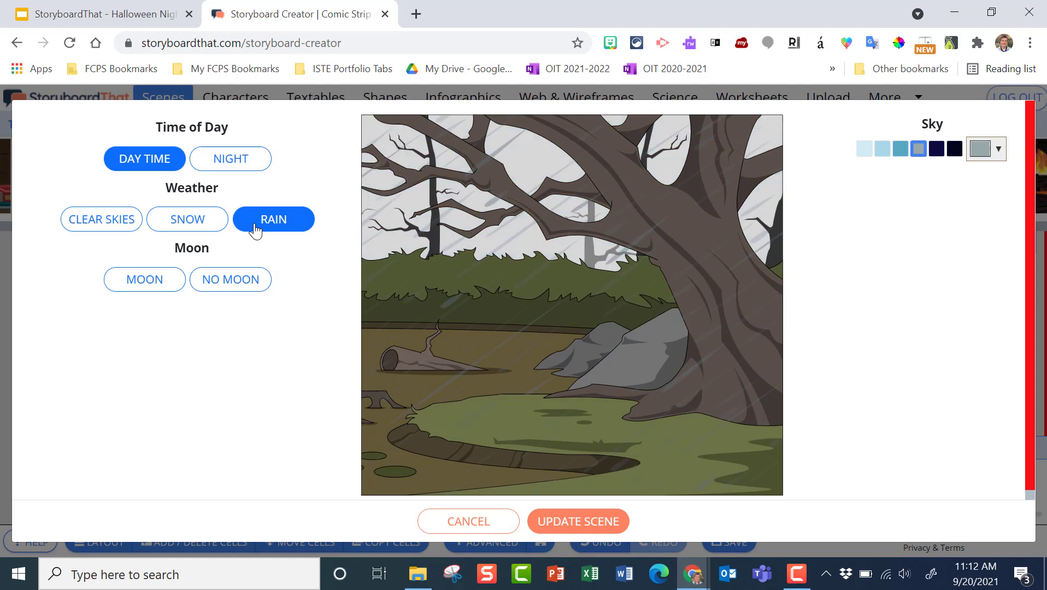
{"action": "left_click", "coordinate": [211, 224]}
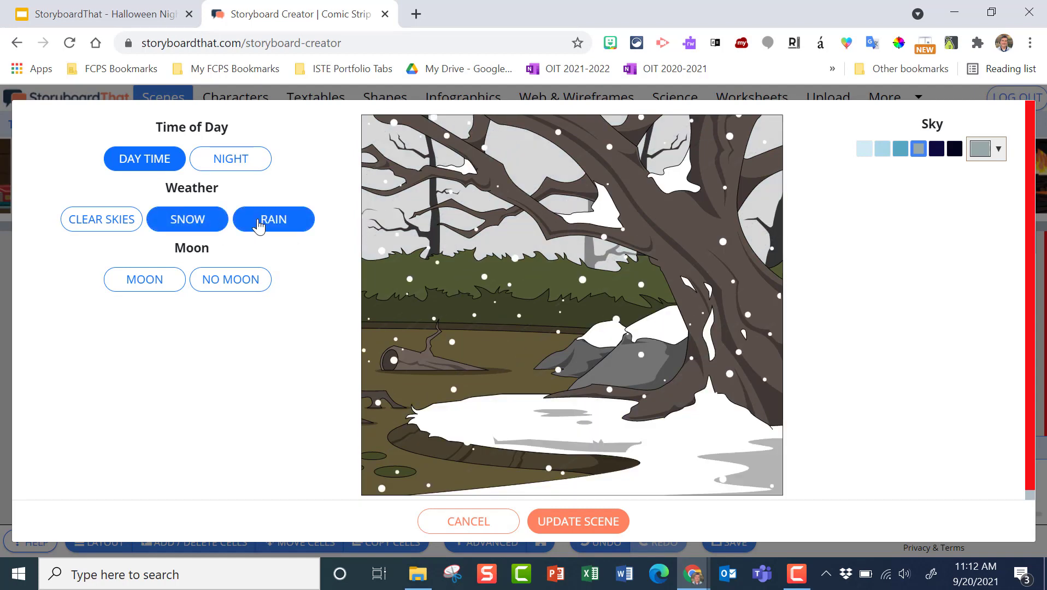
{"action": "left_click", "coordinate": [229, 285]}
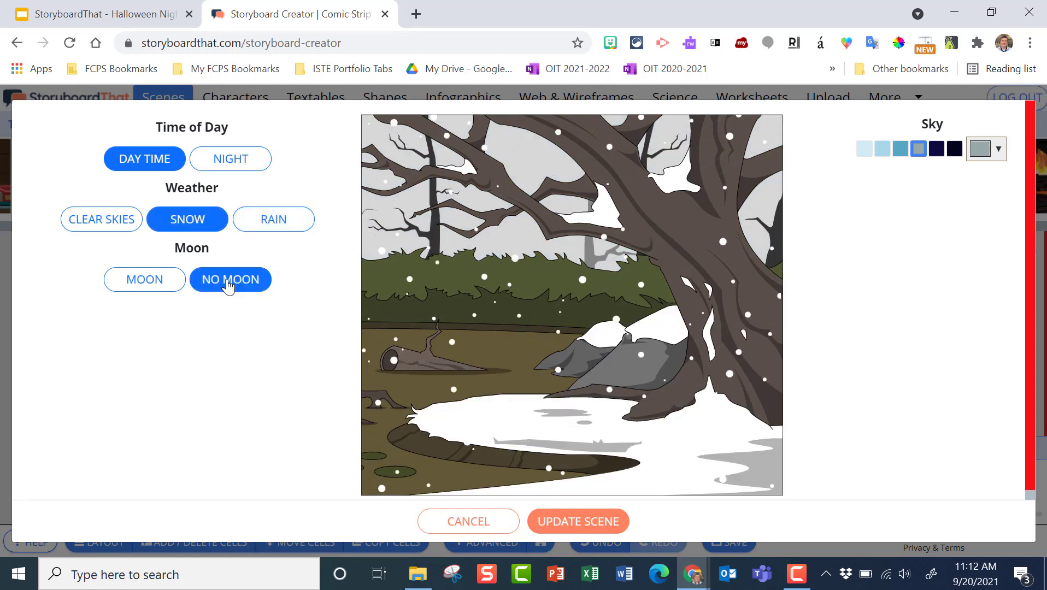
Turn the moon on in the forest scene, keep Day Time, and set the weather to Clear Skies.
{"action": "left_click", "coordinate": [149, 288]}
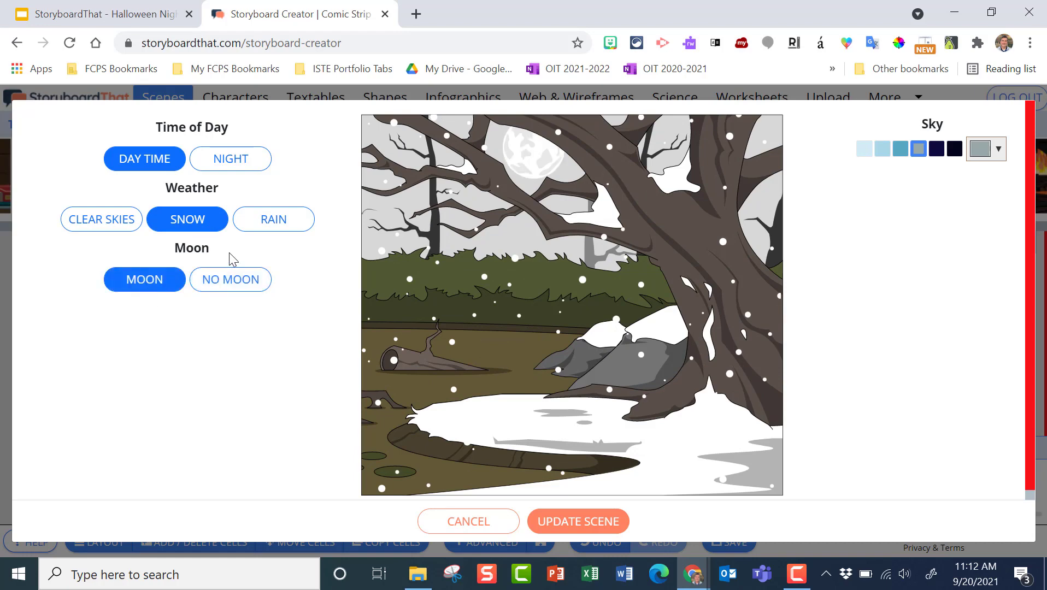
{"action": "left_click", "coordinate": [154, 160]}
{"action": "left_click", "coordinate": [138, 224]}
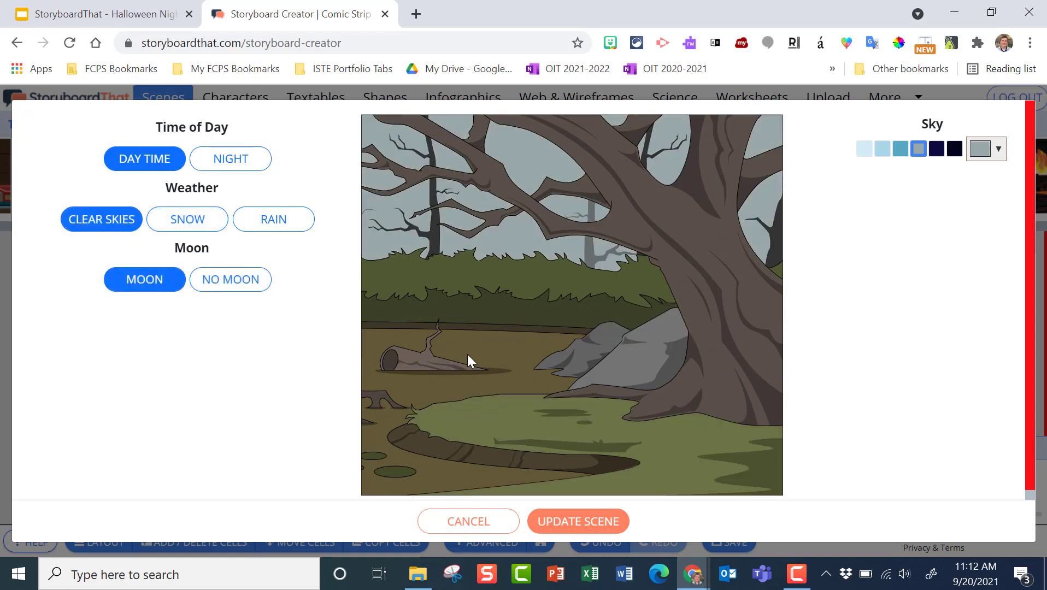
Preview several sky colours for the forest scene, including grey, blue and near-black, and set the sky to dark navy.
{"action": "left_click", "coordinate": [935, 153]}
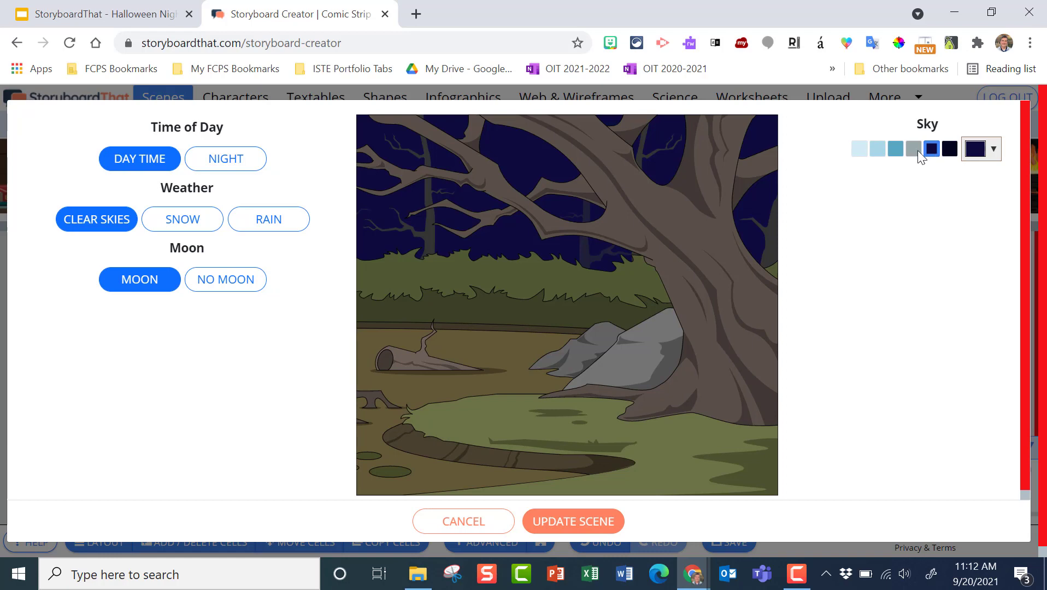
{"action": "left_click", "coordinate": [914, 148]}
{"action": "left_click", "coordinate": [896, 149]}
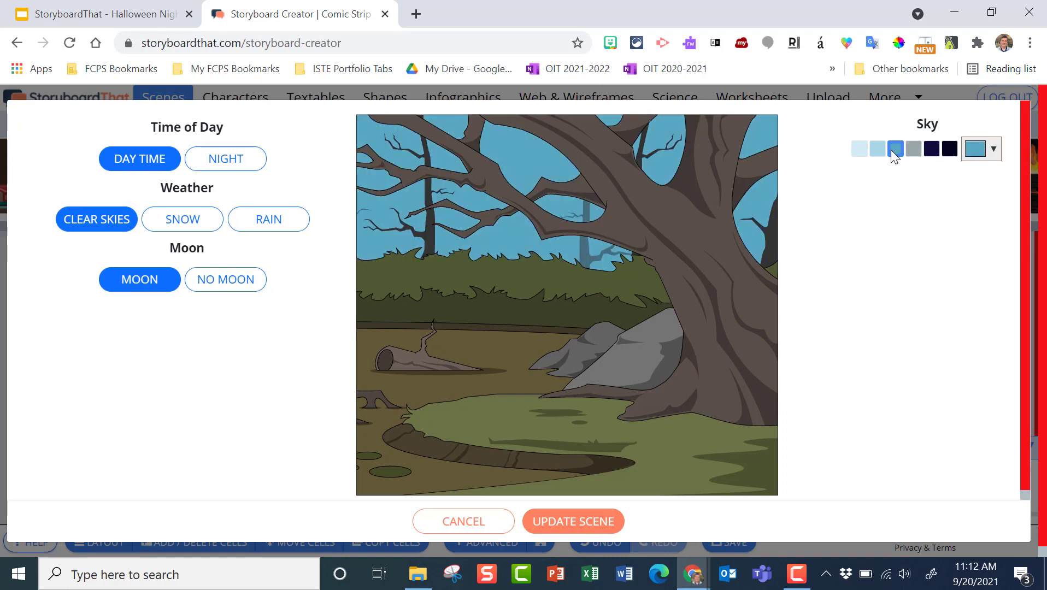
{"action": "left_click", "coordinate": [933, 152]}
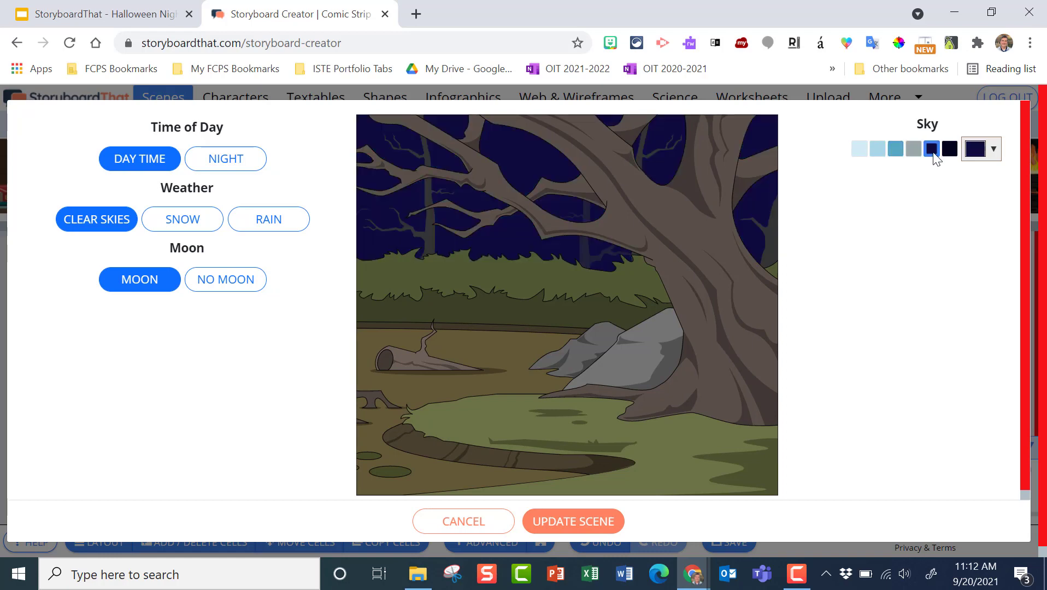
{"action": "left_click", "coordinate": [951, 155]}
{"action": "left_click", "coordinate": [933, 153]}
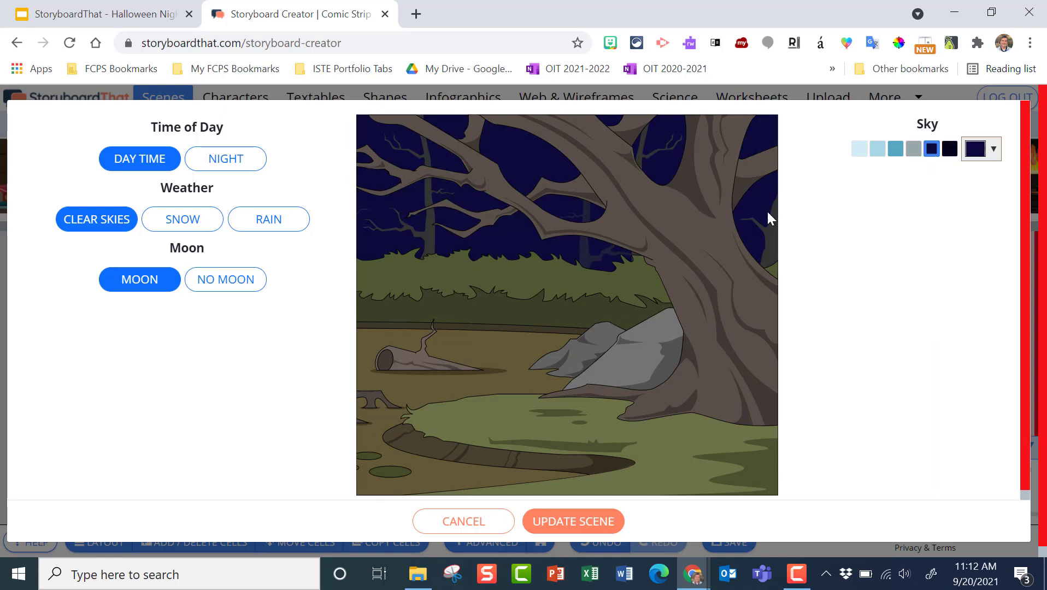
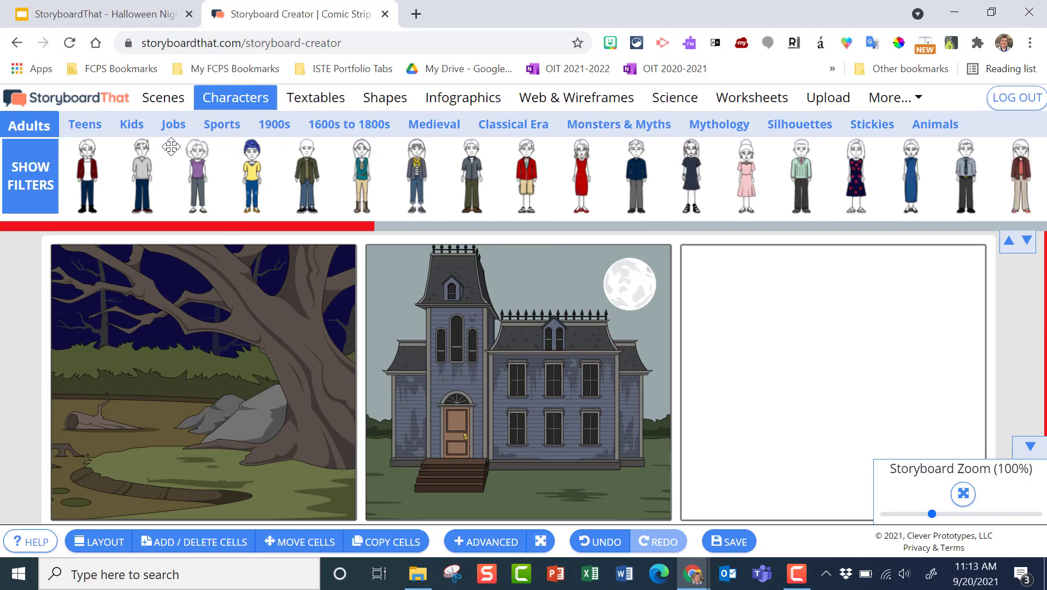
Browse the Monsters & Myths characters, and place the long-haired doctor from the Jobs characters in the first cell, in front of the big tree.
{"action": "left_click", "coordinate": [643, 125]}
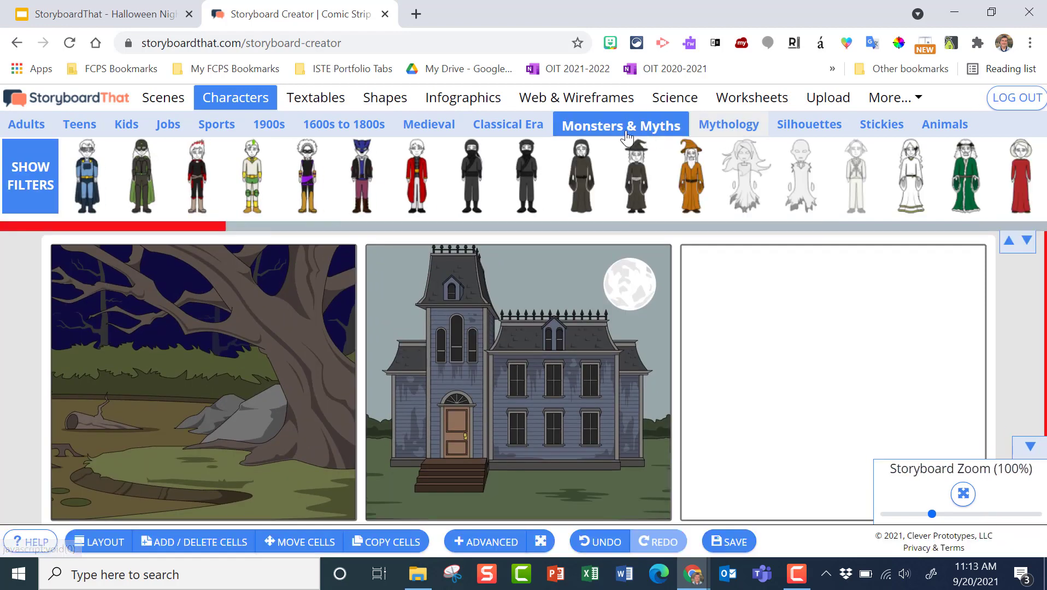
{"action": "left_click", "coordinate": [182, 129]}
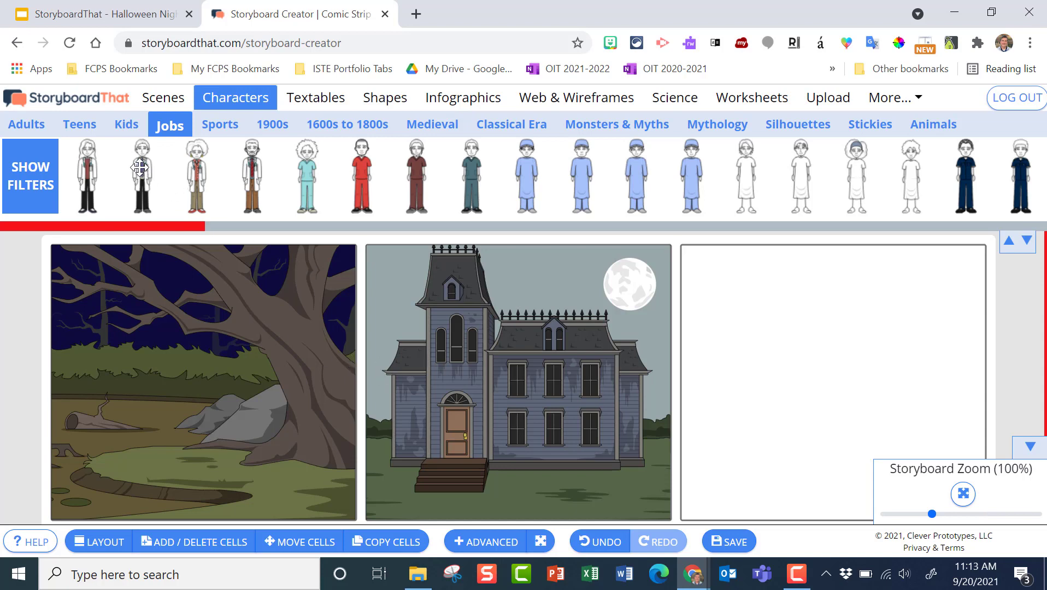
{"action": "left_click_drag", "start_coordinate": [87, 173], "coordinate": [198, 403]}
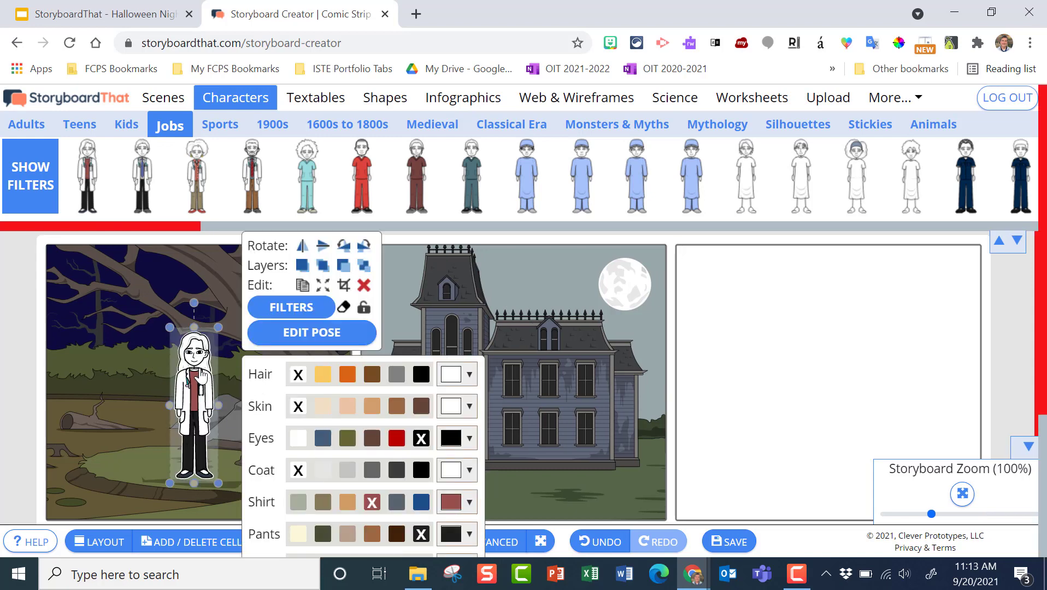
{"action": "left_click_drag", "start_coordinate": [230, 367], "coordinate": [276, 357]}
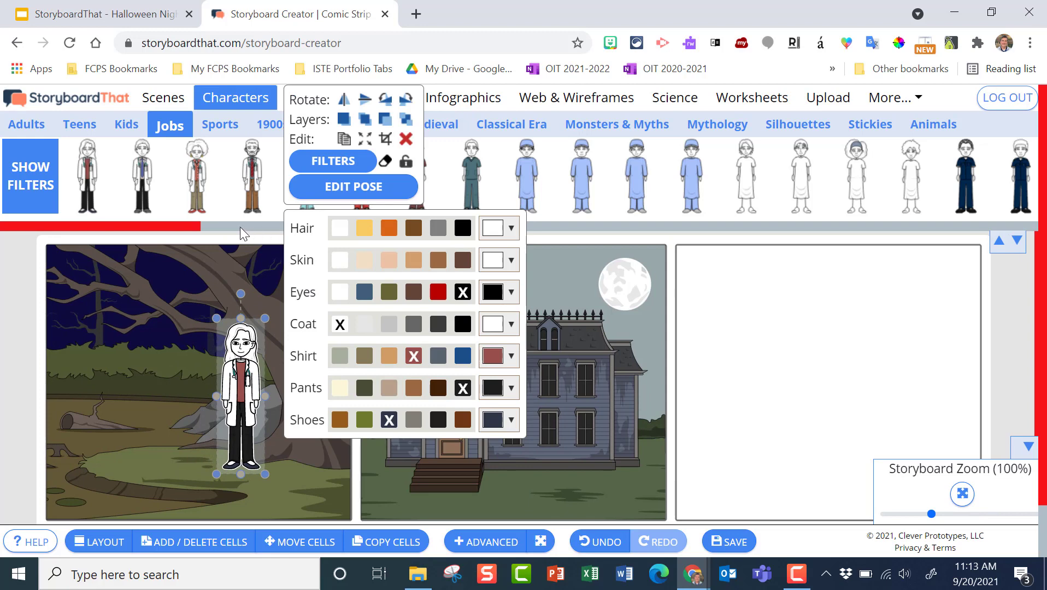
Place the clown in yellow shirt and red pants from the Jobs characters beside the doctor, and adjust both characters' positions.
{"action": "left_click_drag", "start_coordinate": [194, 224], "coordinate": [770, 231]}
{"action": "left_click_drag", "start_coordinate": [706, 175], "coordinate": [143, 377]}
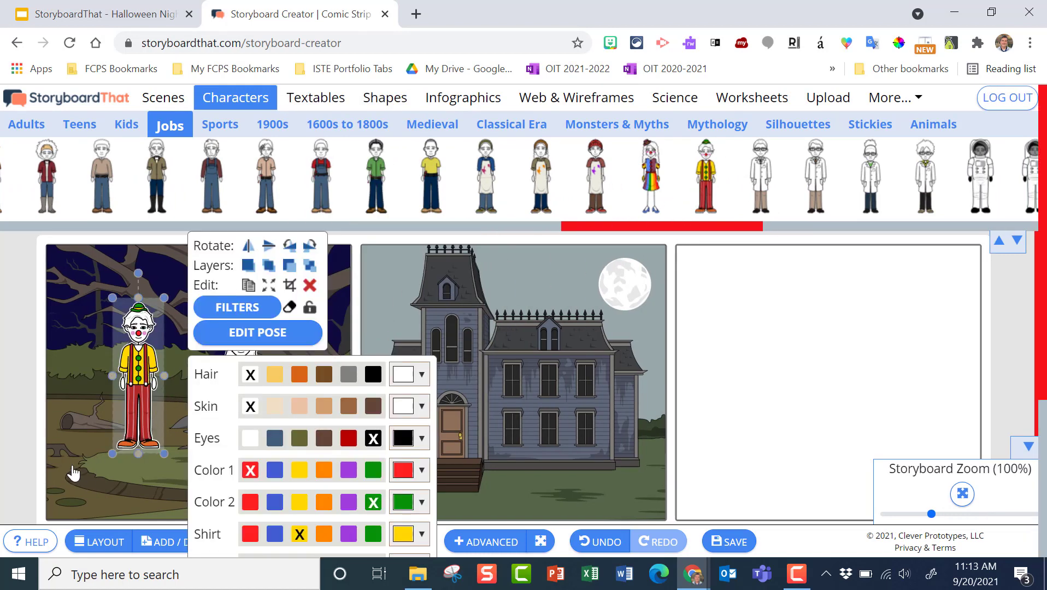
{"action": "left_click", "coordinate": [97, 480]}
{"action": "left_click_drag", "start_coordinate": [245, 416], "coordinate": [260, 419]}
{"action": "left_click_drag", "start_coordinate": [146, 386], "coordinate": [160, 388]}
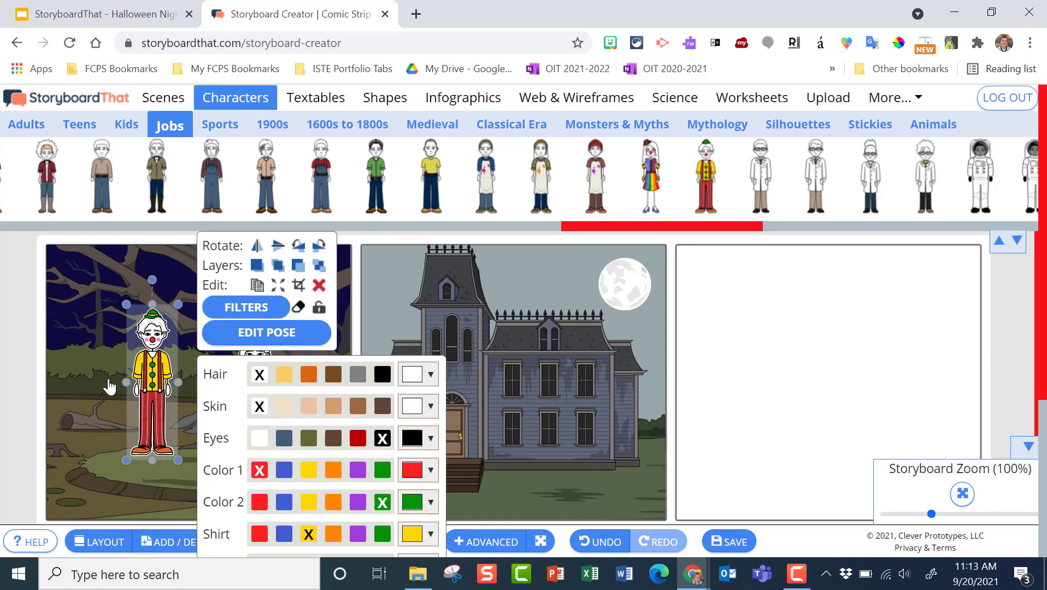
{"action": "left_click", "coordinate": [92, 393]}
Enlarge the doctor slightly and move the clown a little closer to her.
{"action": "left_click", "coordinate": [258, 385]}
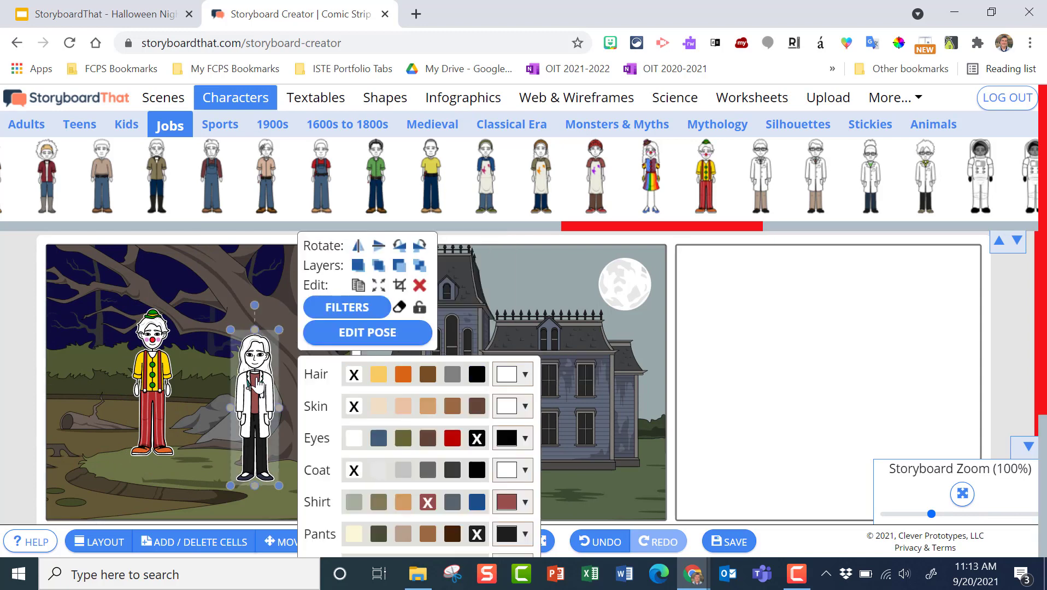
{"action": "left_click_drag", "start_coordinate": [280, 330], "coordinate": [293, 327]}
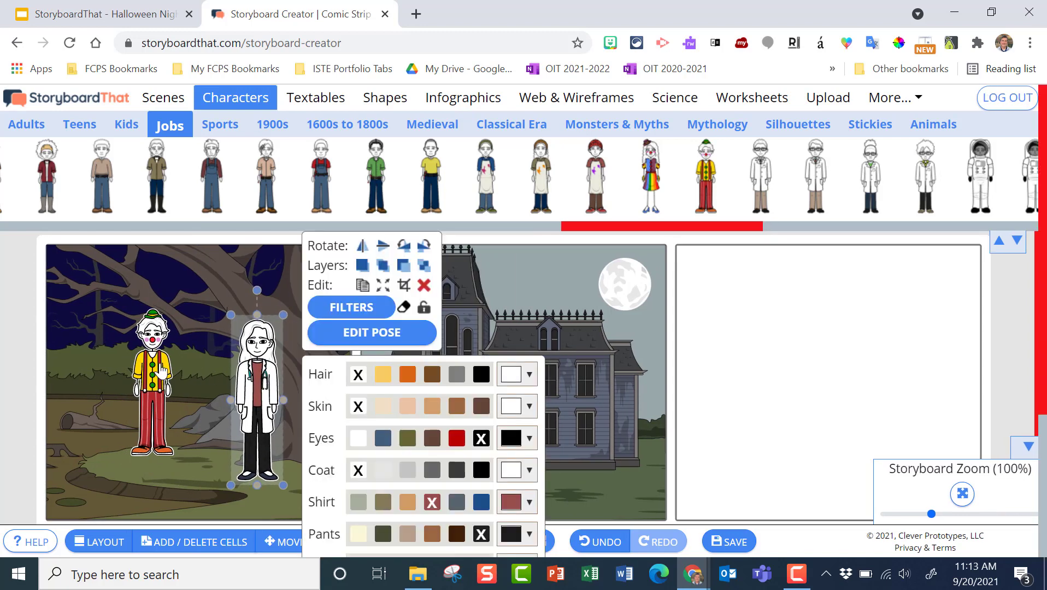
{"action": "left_click_drag", "start_coordinate": [161, 372], "coordinate": [170, 379]}
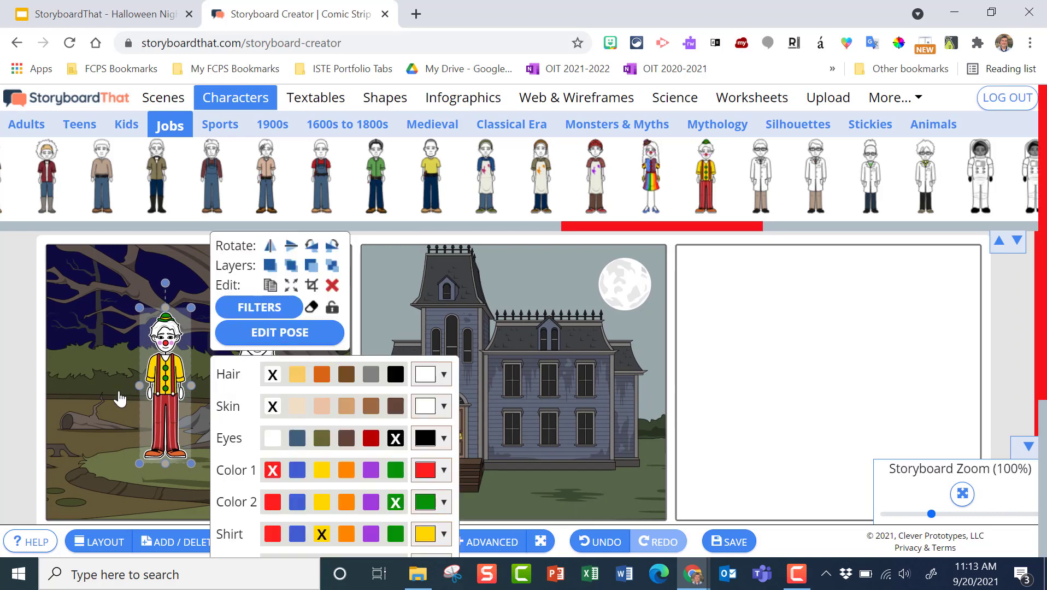
{"action": "left_click", "coordinate": [137, 424]}
Recolour the doctor with brown hair, the darkest brown skin and a blue shirt, and nudge her slightly upward.
{"action": "left_click", "coordinate": [258, 418]}
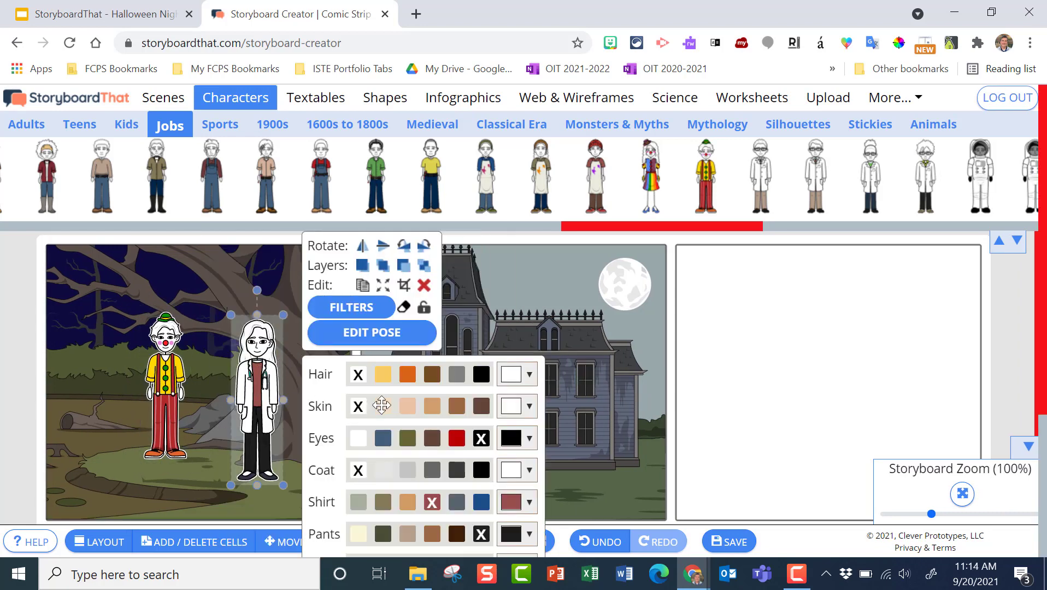
{"action": "left_click", "coordinate": [432, 228]}
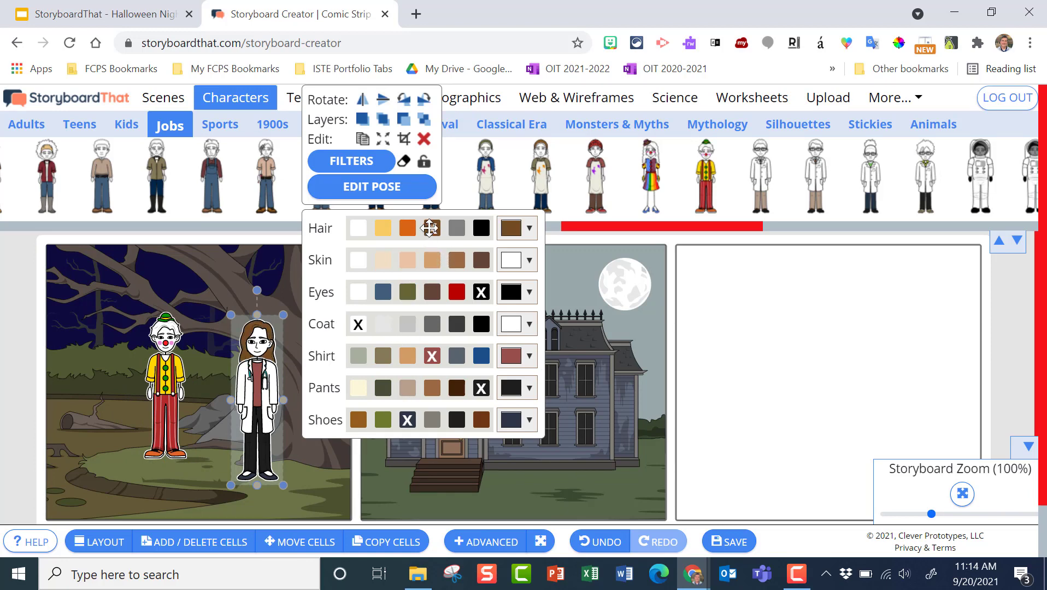
{"action": "left_click", "coordinate": [483, 262]}
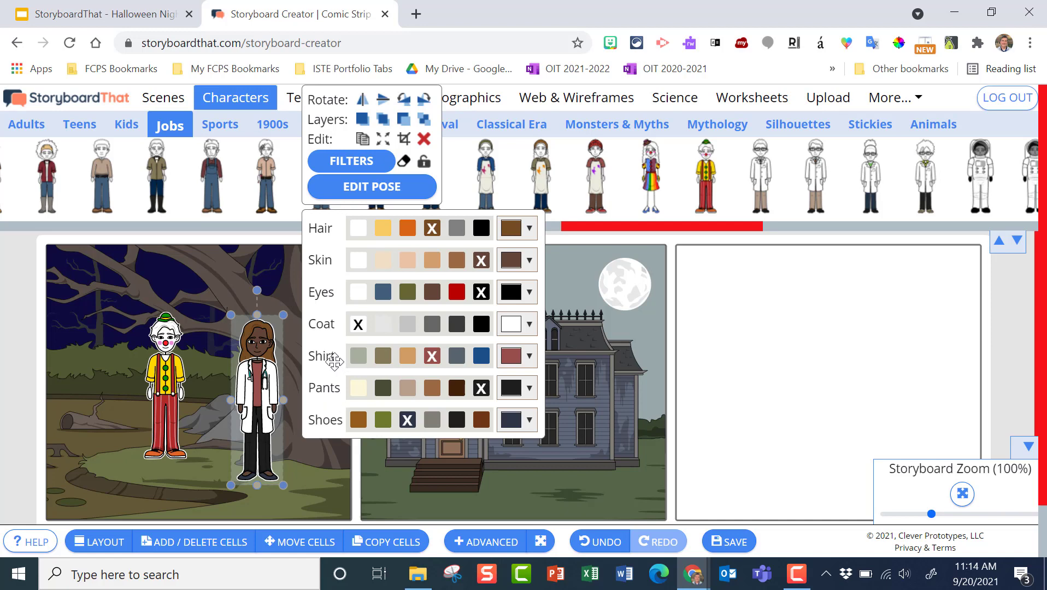
{"action": "left_click", "coordinate": [481, 356]}
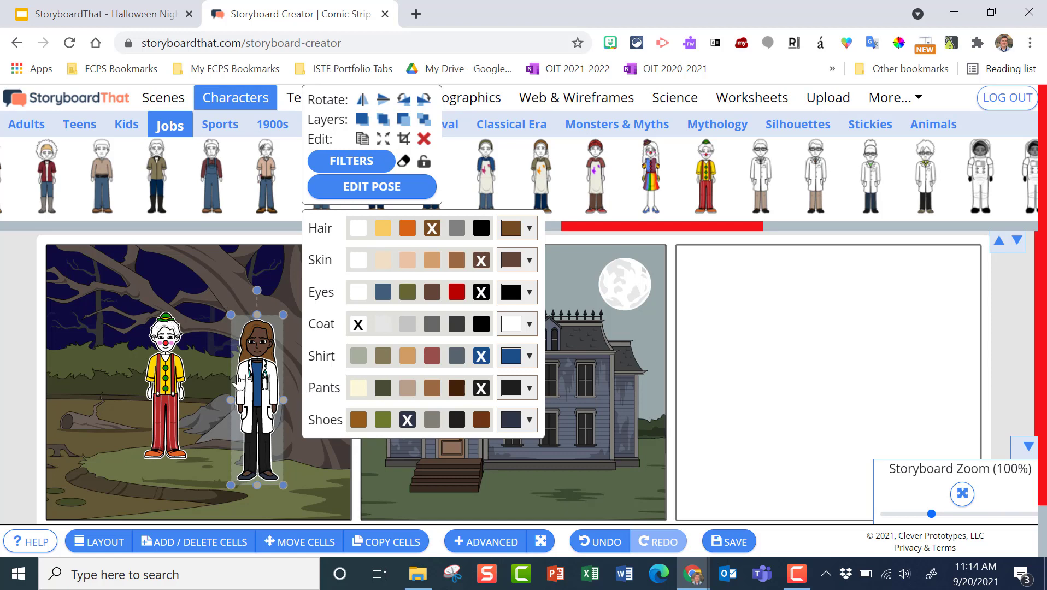
{"action": "left_click_drag", "start_coordinate": [254, 381], "coordinate": [253, 377]}
Nudge the clown slightly and recolour him with orange hair and light beige skin.
{"action": "left_click", "coordinate": [170, 372]}
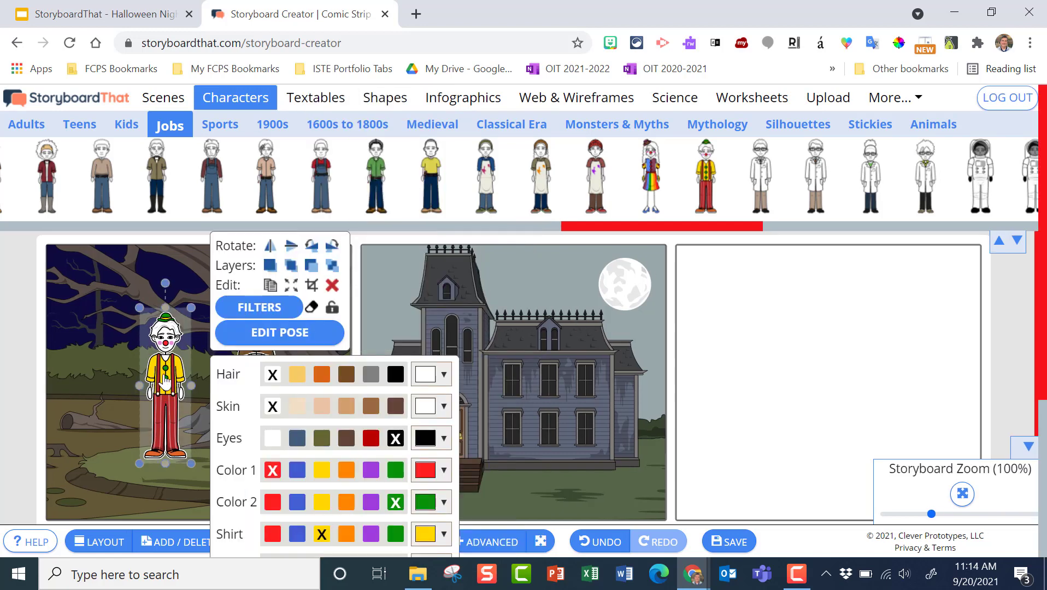
{"action": "left_click_drag", "start_coordinate": [166, 385], "coordinate": [166, 385]}
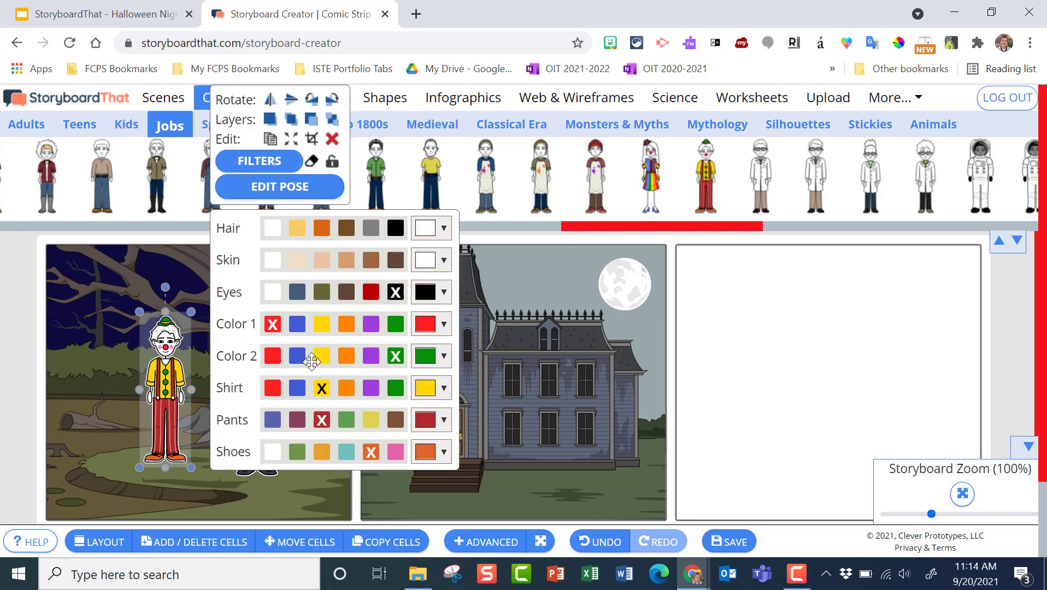
{"action": "left_click", "coordinate": [321, 232]}
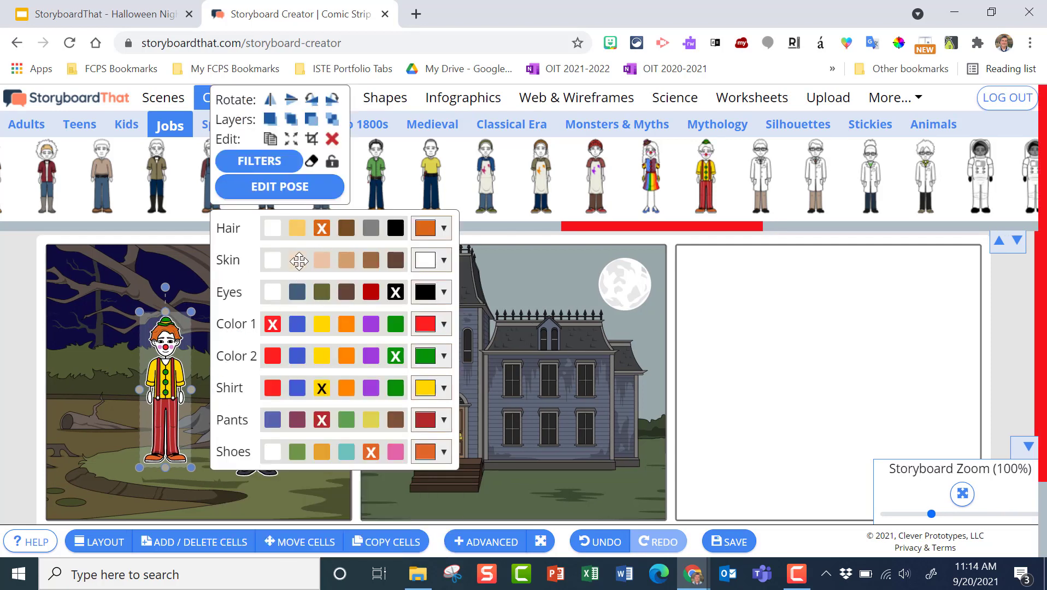
{"action": "left_click", "coordinate": [298, 260]}
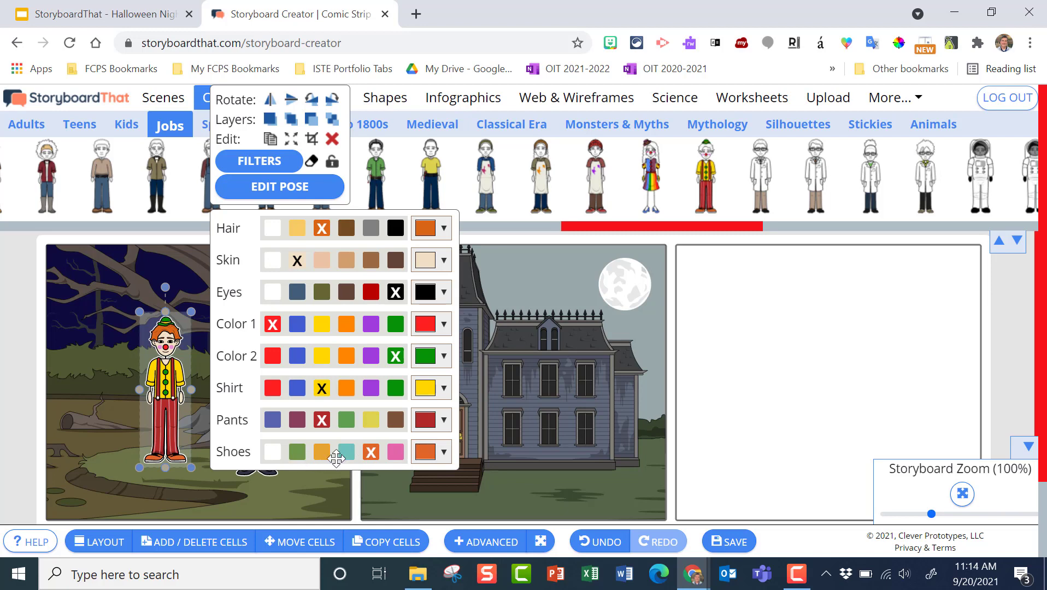
Set the clown's shoes to a custom dark brown, rgb(98, 38, 8).
{"action": "left_click", "coordinate": [443, 453]}
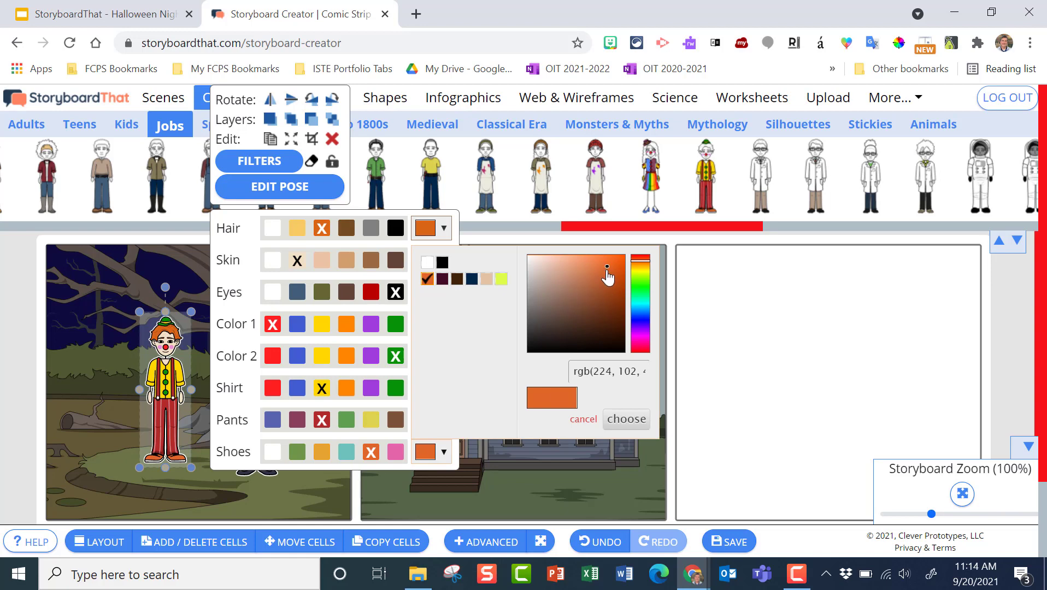
{"action": "left_click_drag", "start_coordinate": [606, 267], "coordinate": [617, 323]}
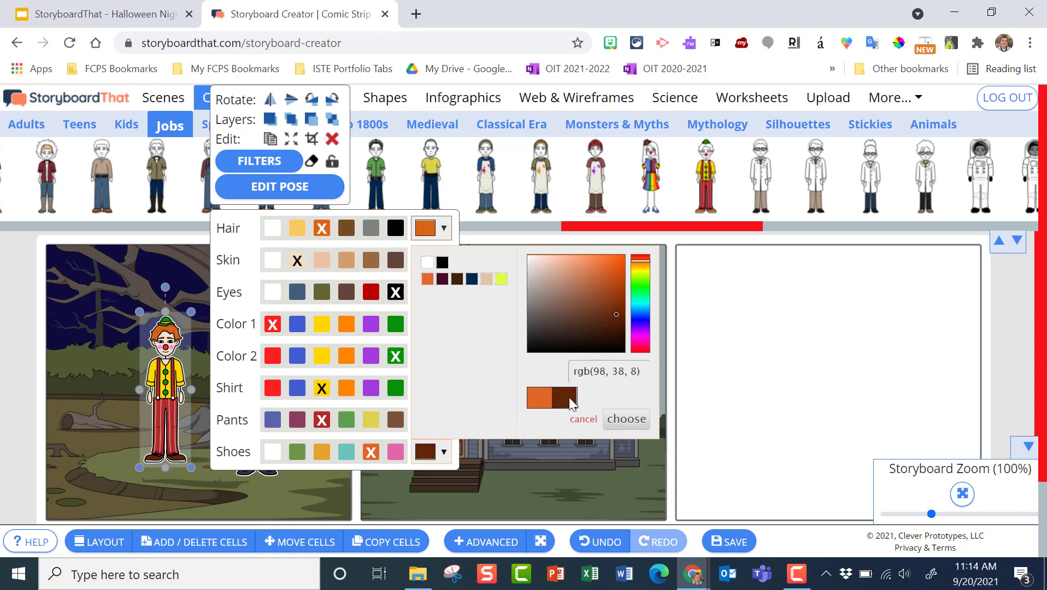
{"action": "left_click", "coordinate": [627, 421]}
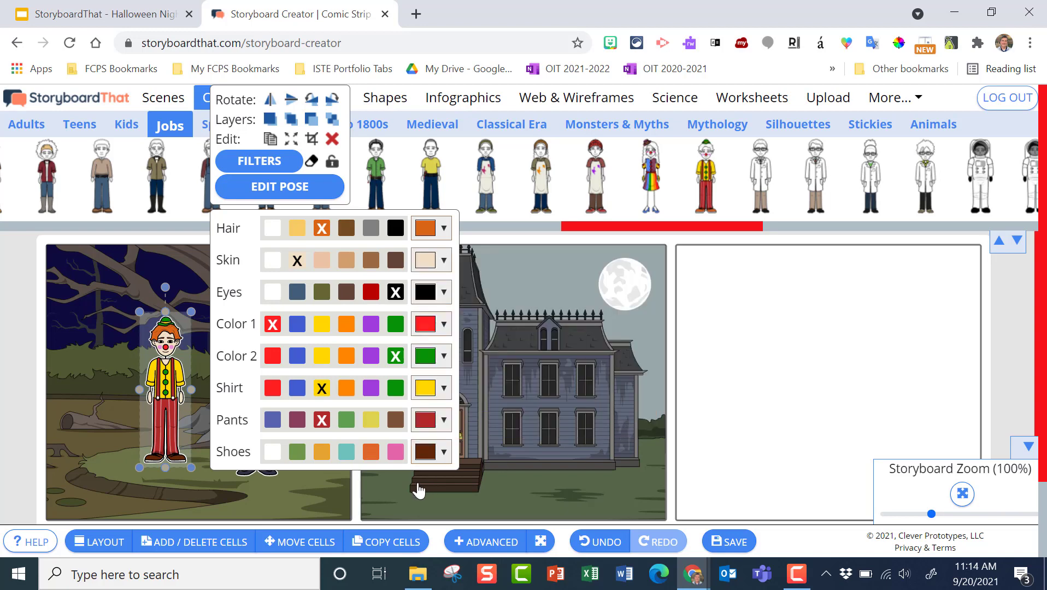
{"action": "left_click", "coordinate": [225, 501]}
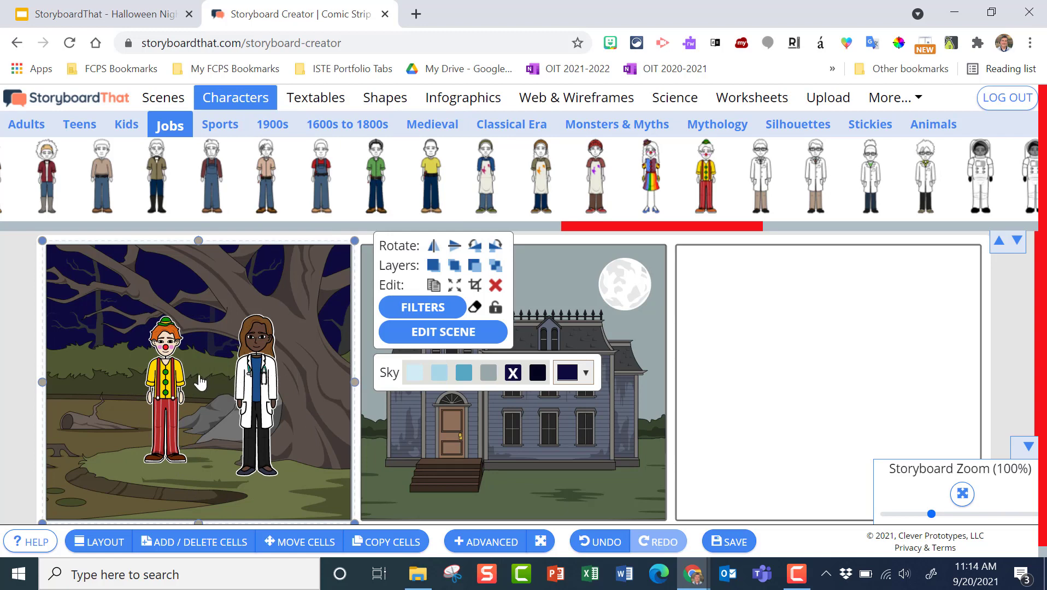
Open the clown's pose for editing and turn him to the Right view.
{"action": "left_click", "coordinate": [167, 387]}
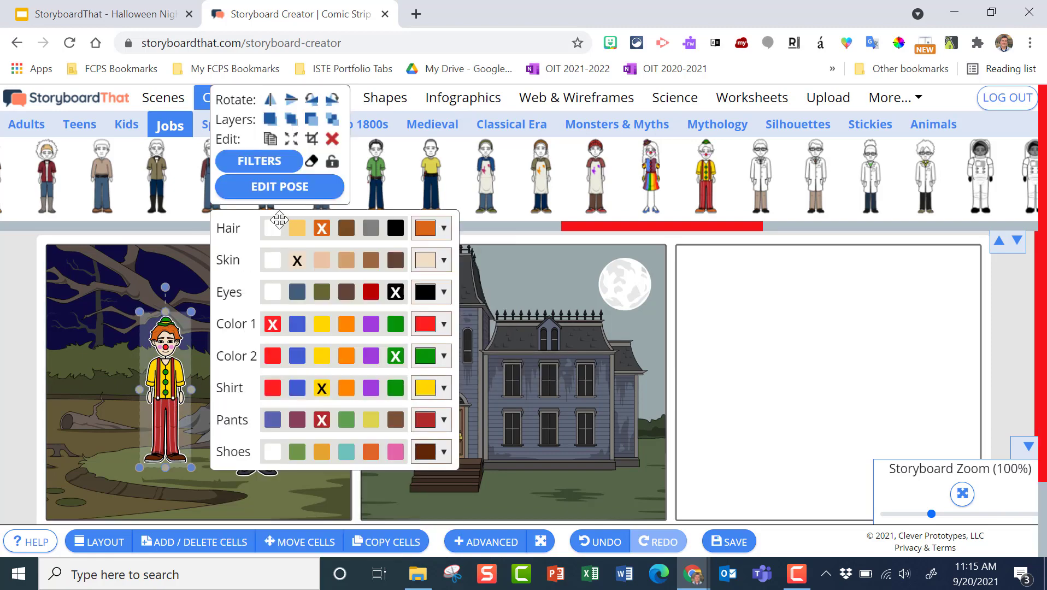
{"action": "left_click", "coordinate": [291, 188]}
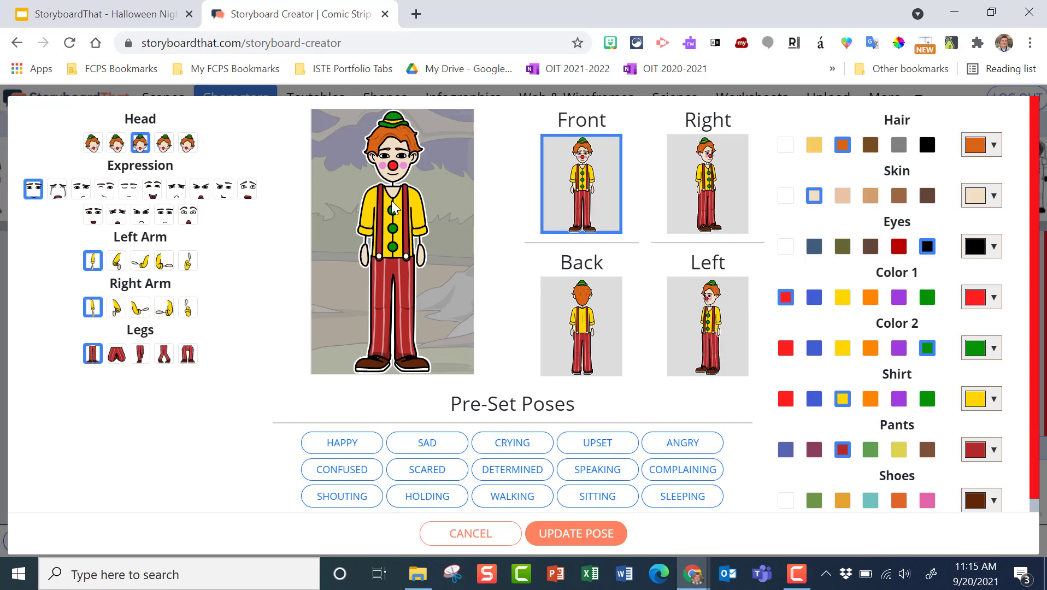
{"action": "left_click", "coordinate": [712, 187]}
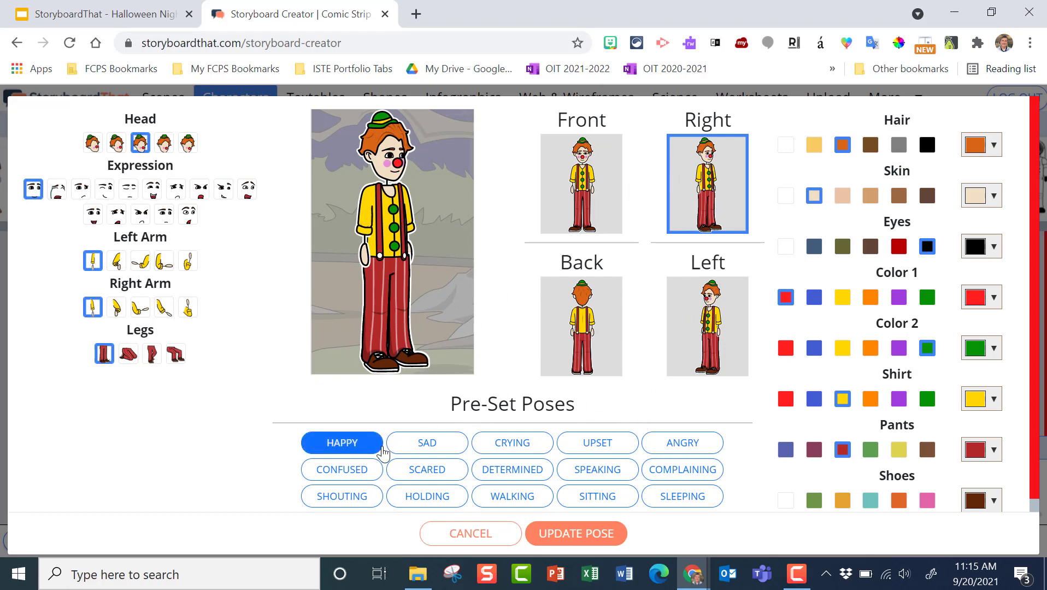
Preview the Crying, Determined and Speaking poses, apply Walking to the clown, and set his right arm to the fourth, outstretched position.
{"action": "left_click", "coordinate": [499, 447]}
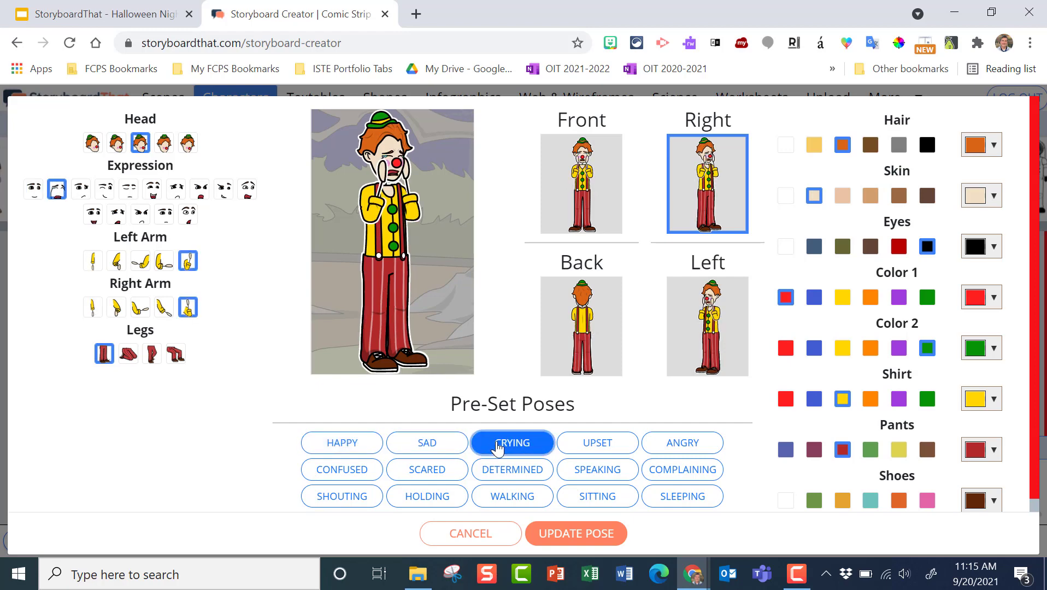
{"action": "left_click", "coordinate": [533, 474]}
{"action": "left_click", "coordinate": [599, 476]}
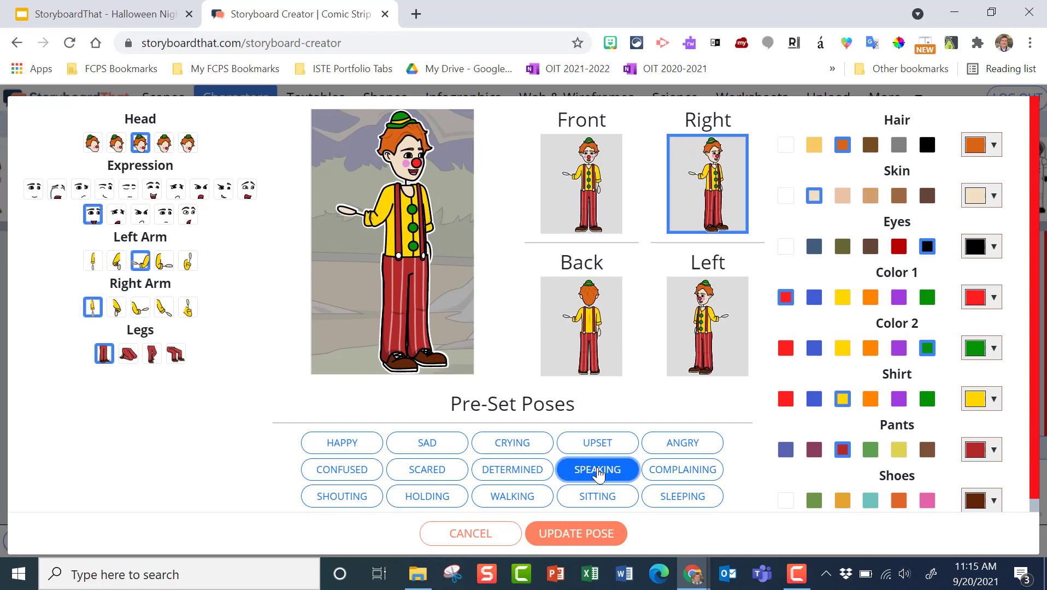
{"action": "left_click", "coordinate": [511, 497]}
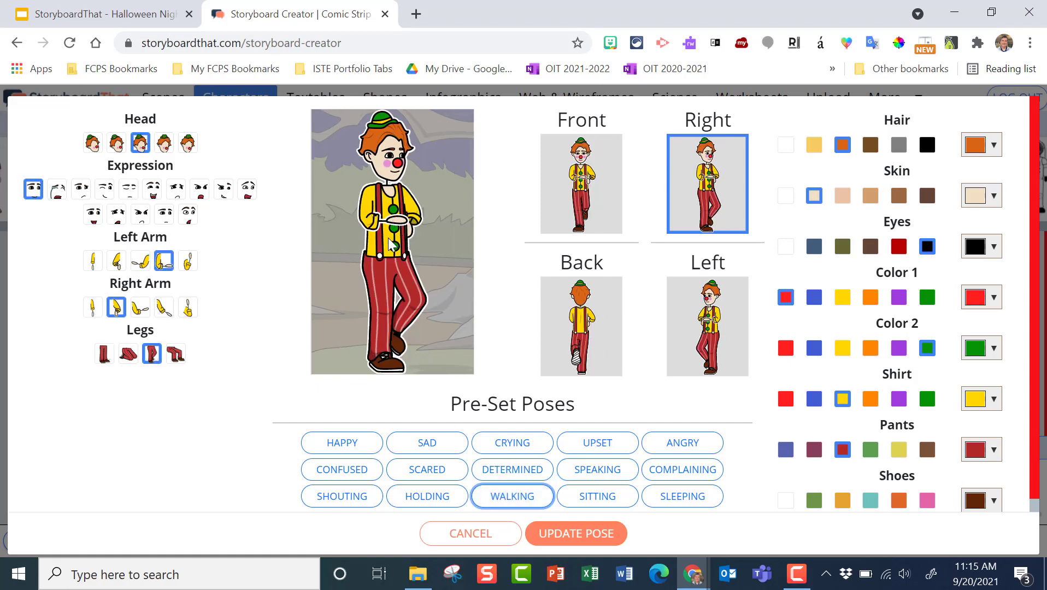
{"action": "left_click", "coordinate": [163, 310]}
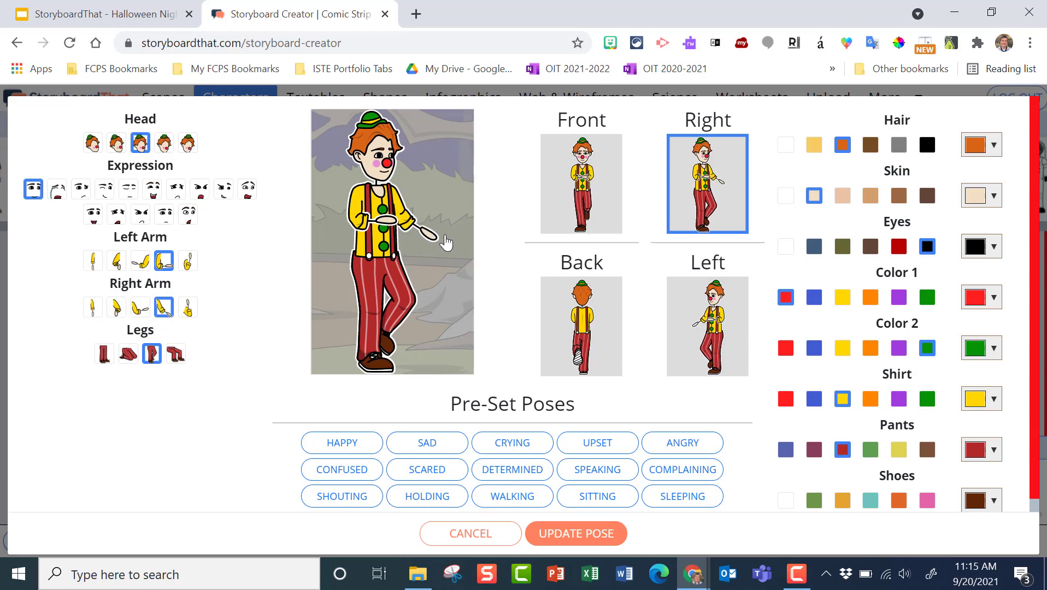
Set the clown's left arm to the second, bent position, choose the fourth expression in the second row, and update the pose.
{"action": "left_click", "coordinate": [141, 261]}
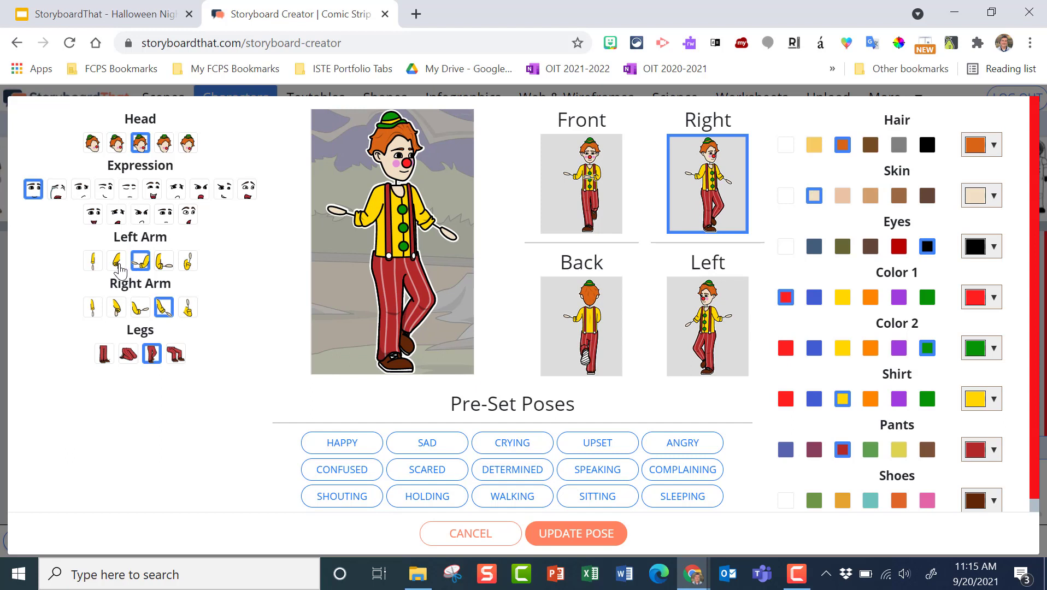
{"action": "left_click", "coordinate": [118, 266]}
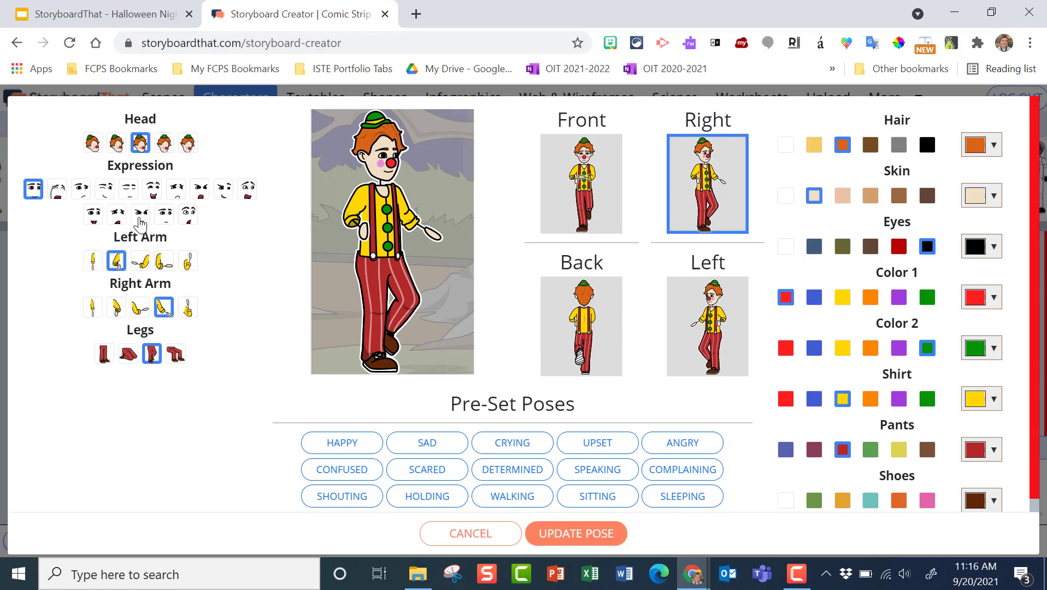
{"action": "left_click", "coordinate": [164, 215]}
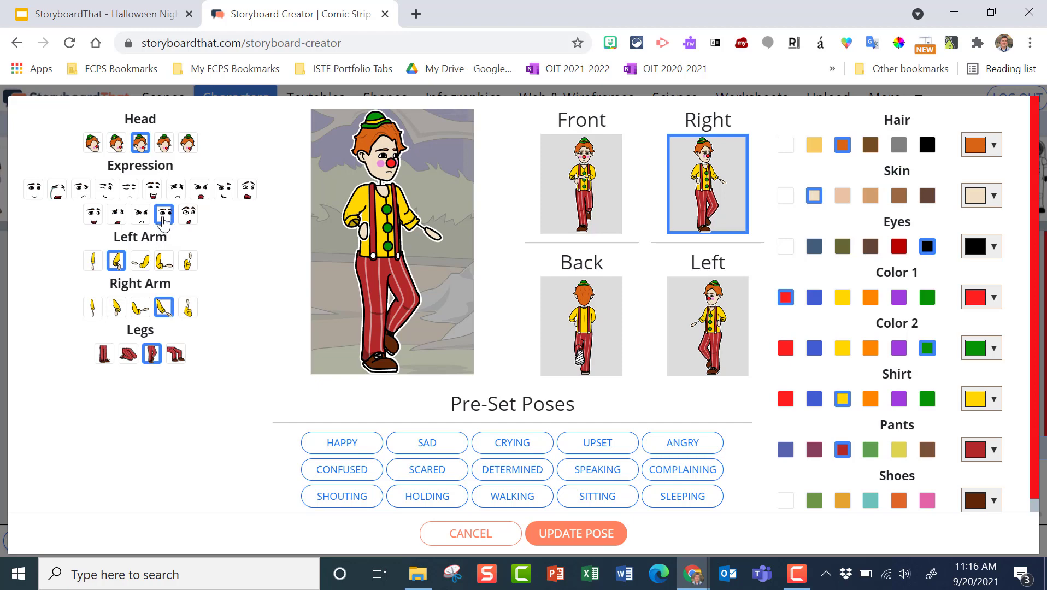
{"action": "left_click", "coordinate": [569, 539]}
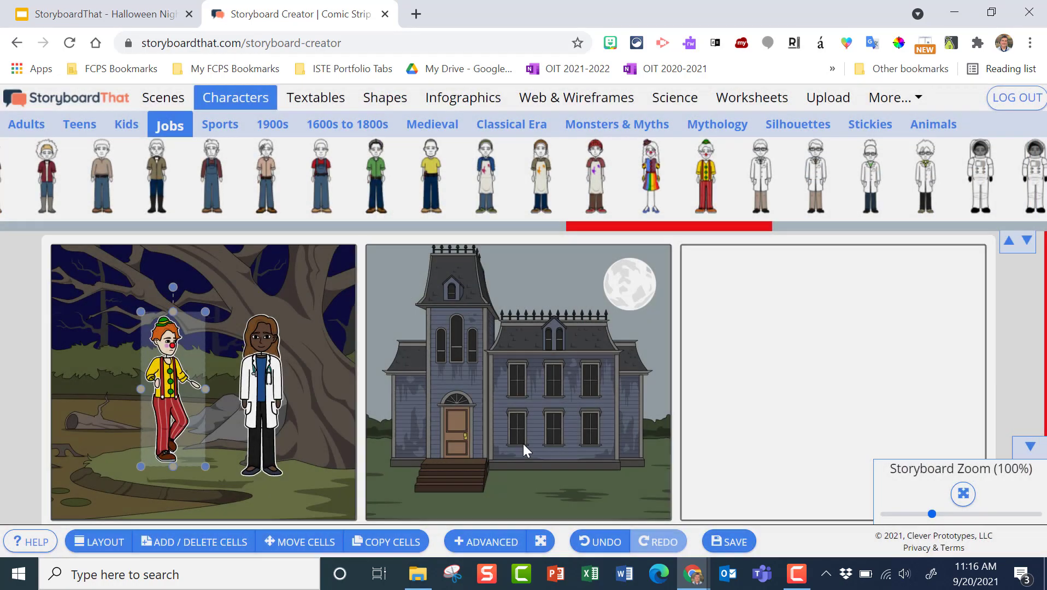
{"action": "left_click", "coordinate": [181, 390]}
{"action": "left_click", "coordinate": [754, 318]}
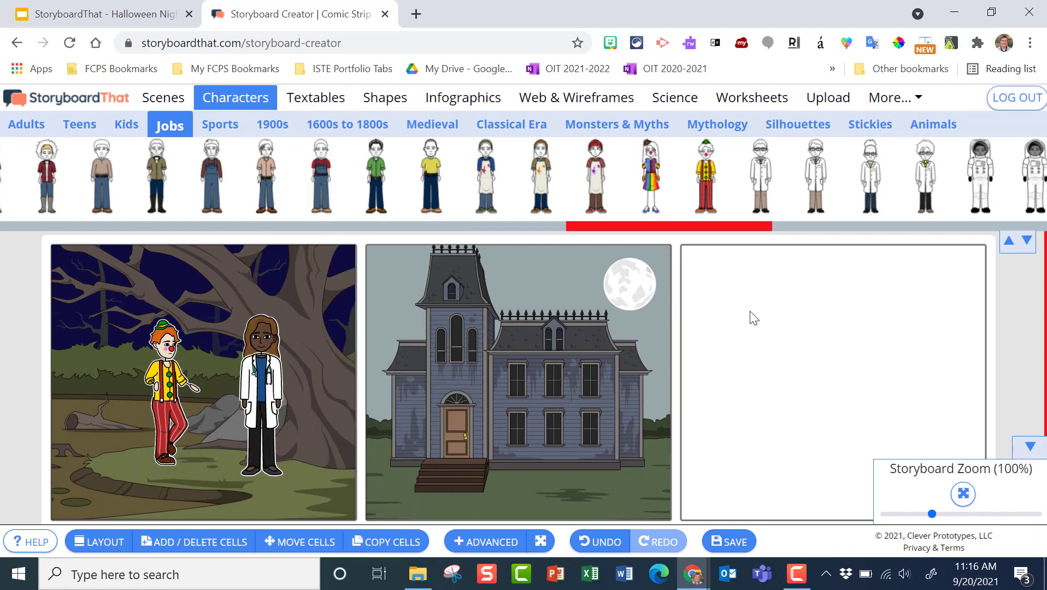
Edit the doctor's pose: turn her to the Right view, apply Walking, and set her right arm to the fourth, outstretched position.
{"action": "left_click", "coordinate": [262, 377]}
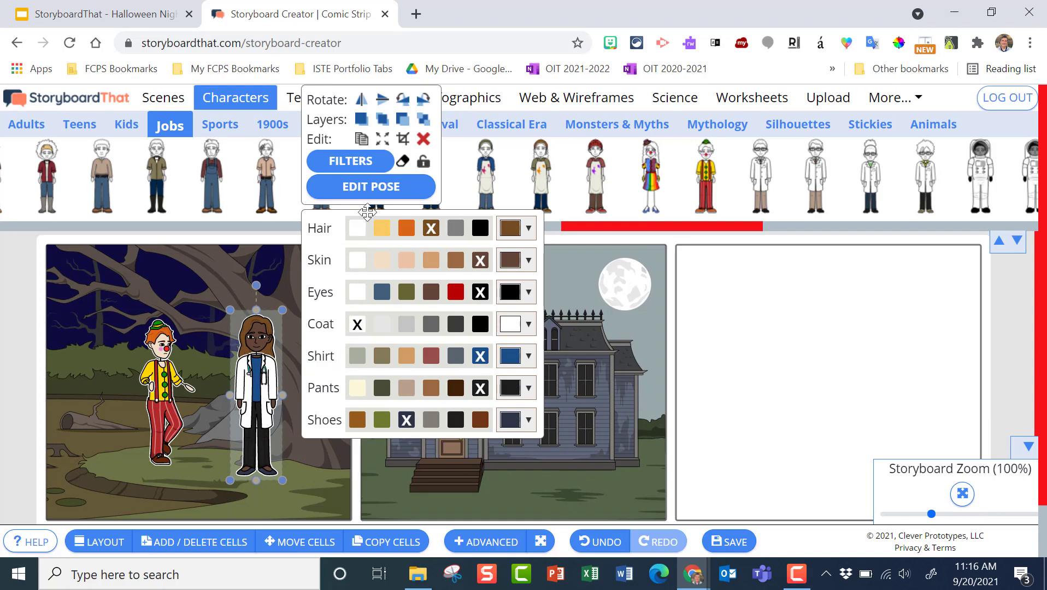
{"action": "left_click", "coordinate": [371, 195]}
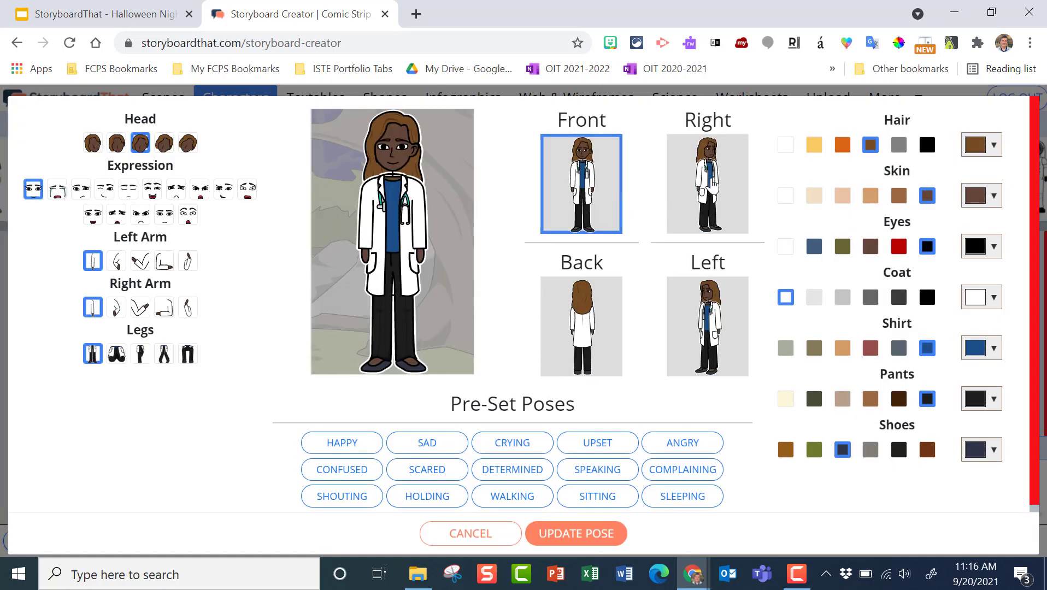
{"action": "left_click", "coordinate": [713, 189]}
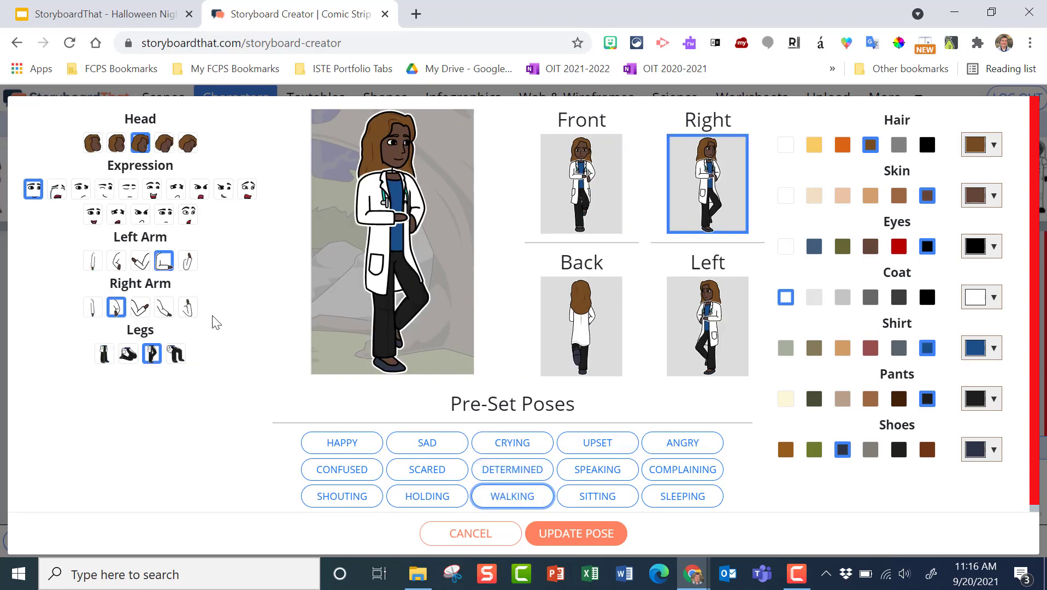
{"action": "left_click", "coordinate": [141, 310]}
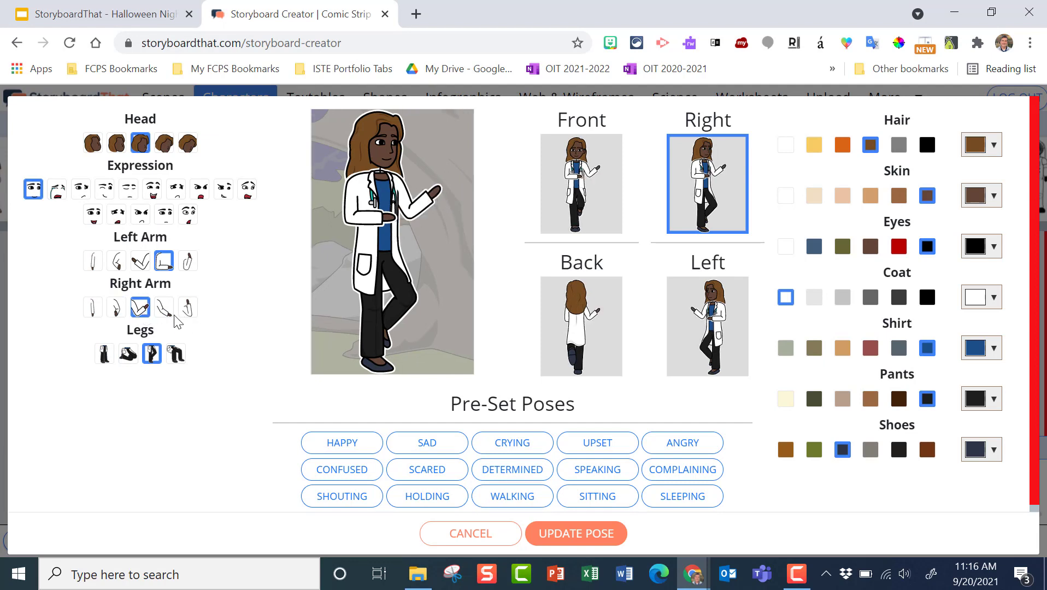
{"action": "left_click", "coordinate": [164, 312]}
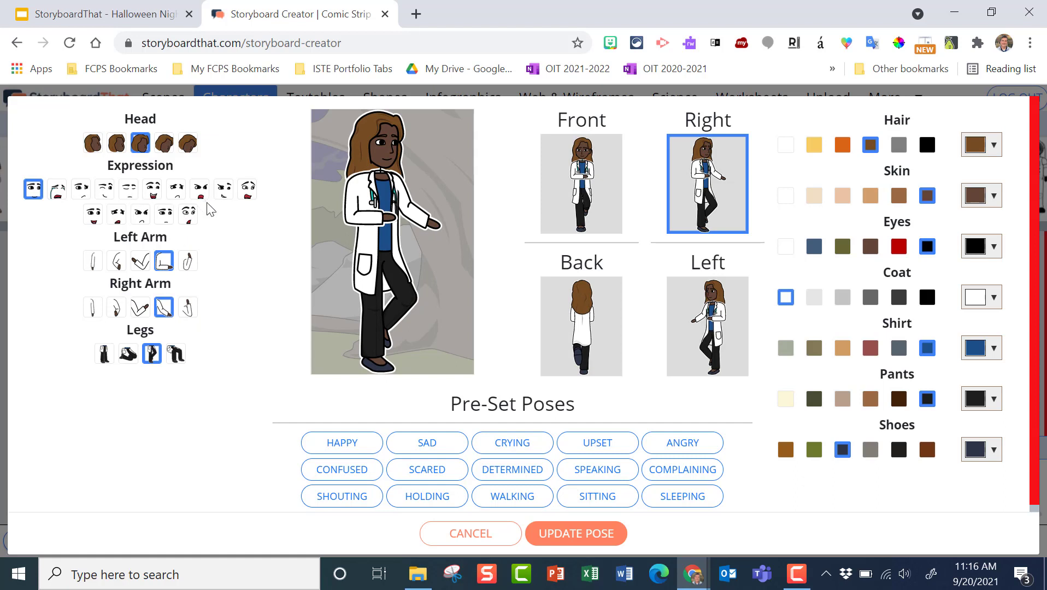
Give the doctor the open-mouthed laughing expression and the fourth head tilt, and update her pose.
{"action": "left_click", "coordinate": [154, 196]}
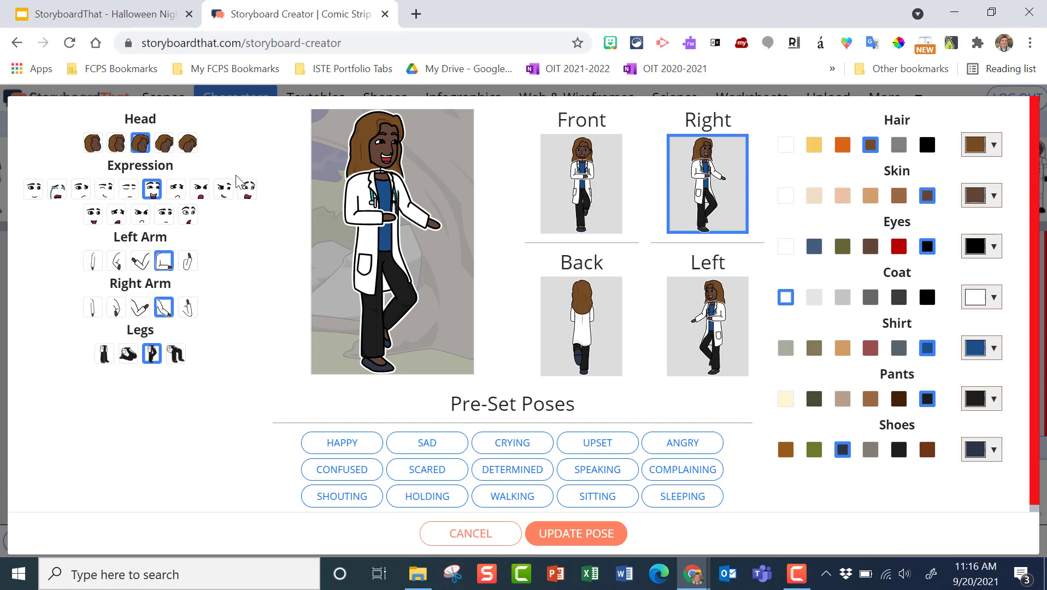
{"action": "left_click", "coordinate": [188, 145]}
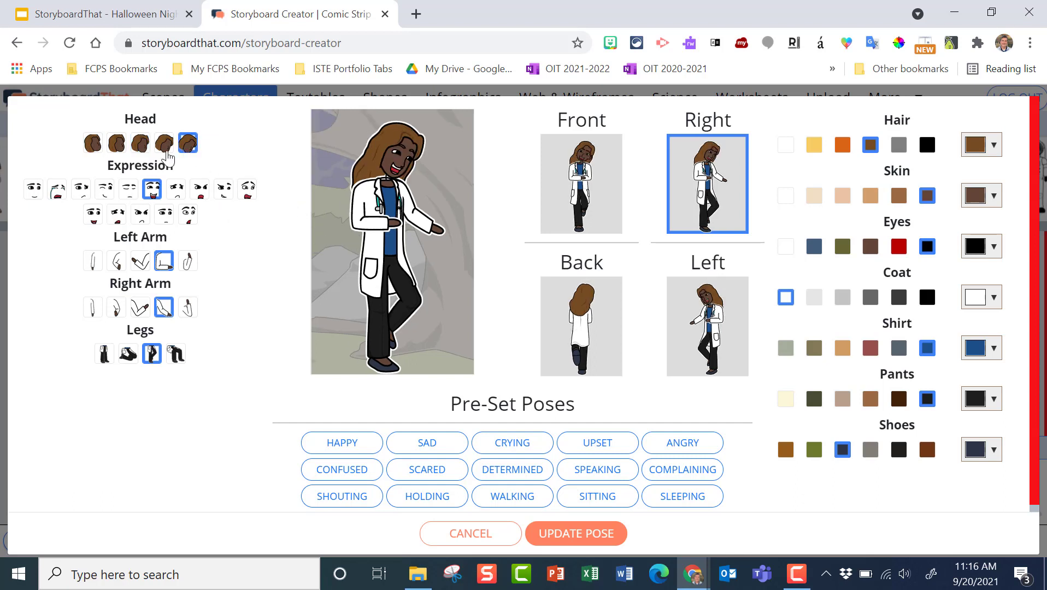
{"action": "left_click", "coordinate": [164, 145]}
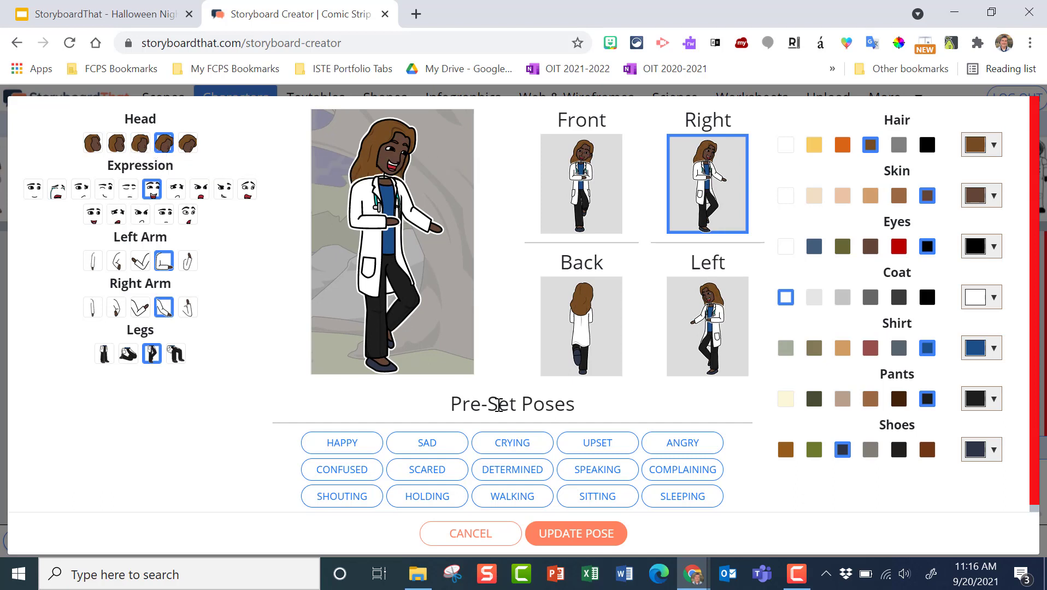
{"action": "left_click", "coordinate": [563, 541]}
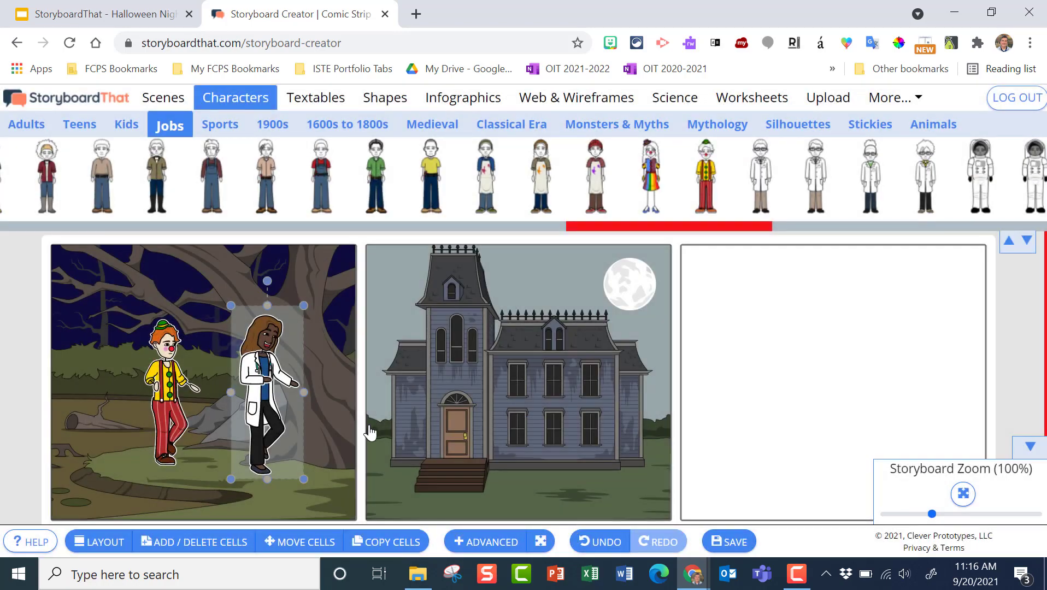
Reposition the doctor and the clown slightly lower and closer together in the first cell.
{"action": "left_click_drag", "start_coordinate": [284, 378], "coordinate": [278, 387]}
{"action": "left_click", "coordinate": [167, 391]}
{"action": "left_click_drag", "start_coordinate": [167, 391], "coordinate": [183, 399]}
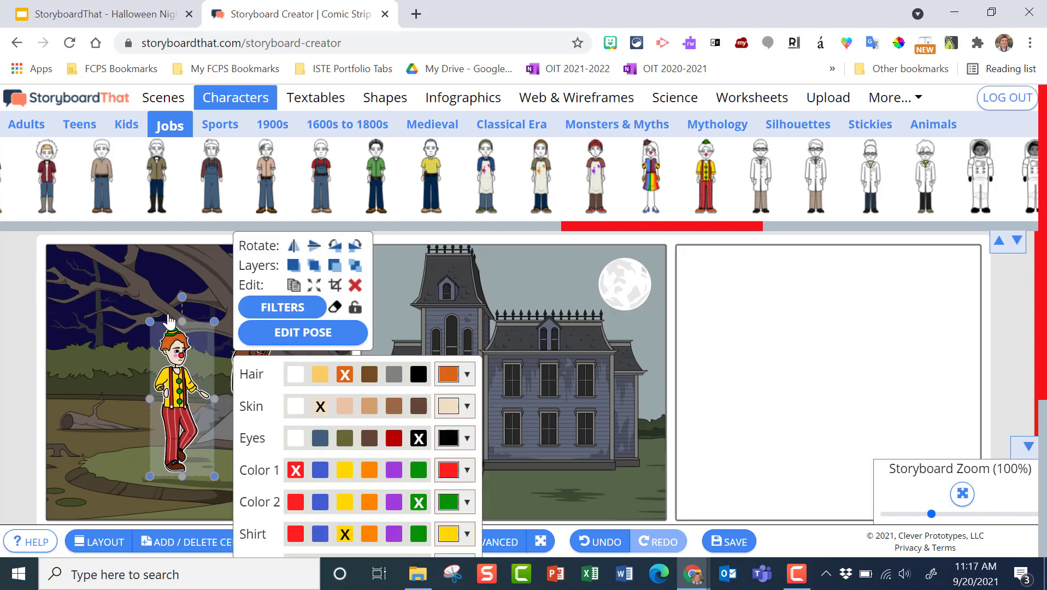
{"action": "left_click", "coordinate": [121, 322]}
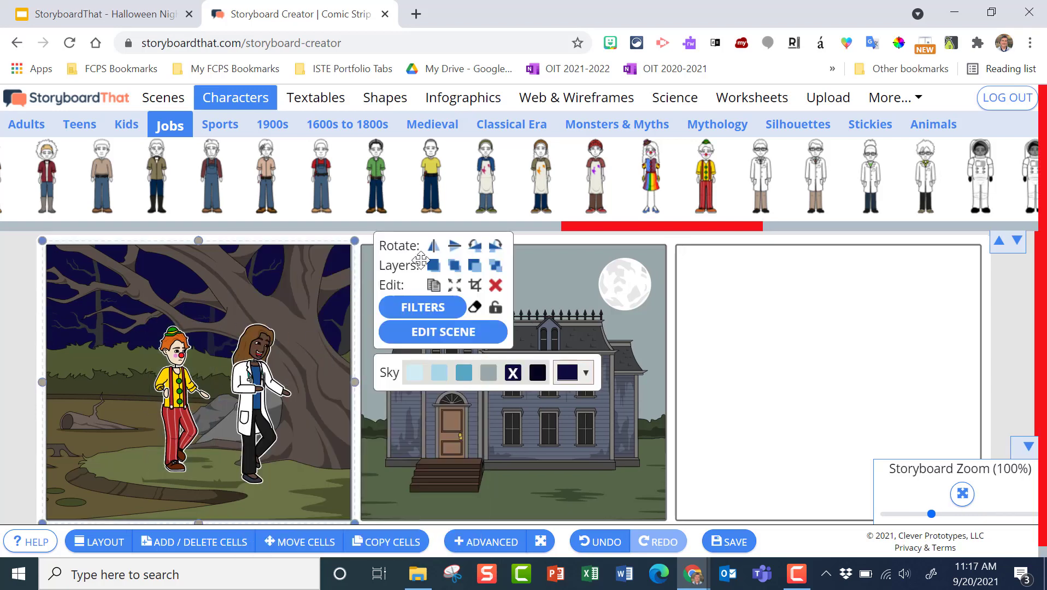
Search the artwork library for "bag".
{"action": "left_click", "coordinate": [888, 98]}
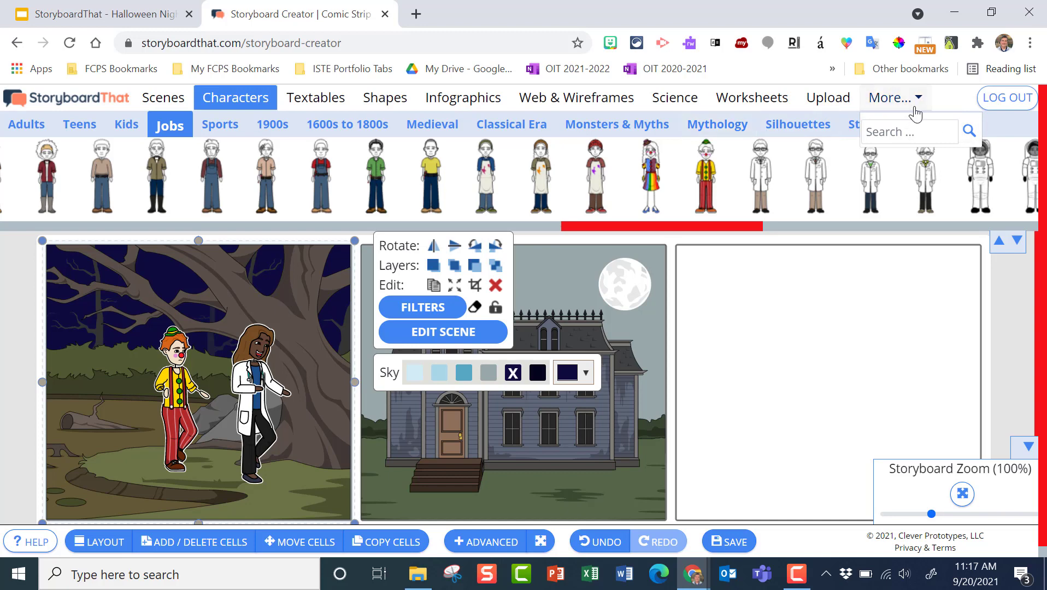
{"action": "left_click", "coordinate": [908, 130]}
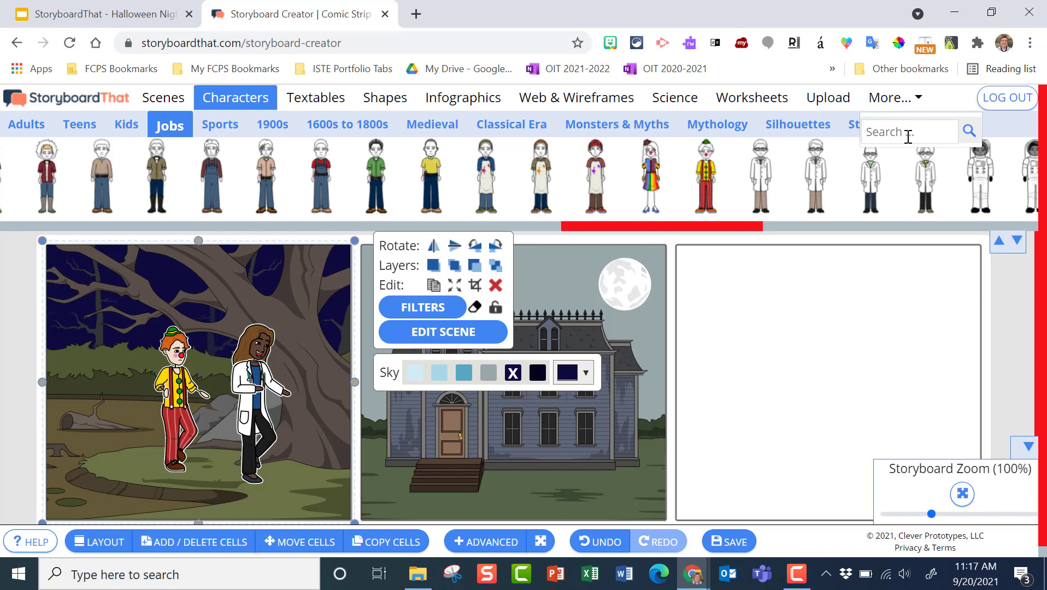
{"action": "left_click", "coordinate": [908, 132]}
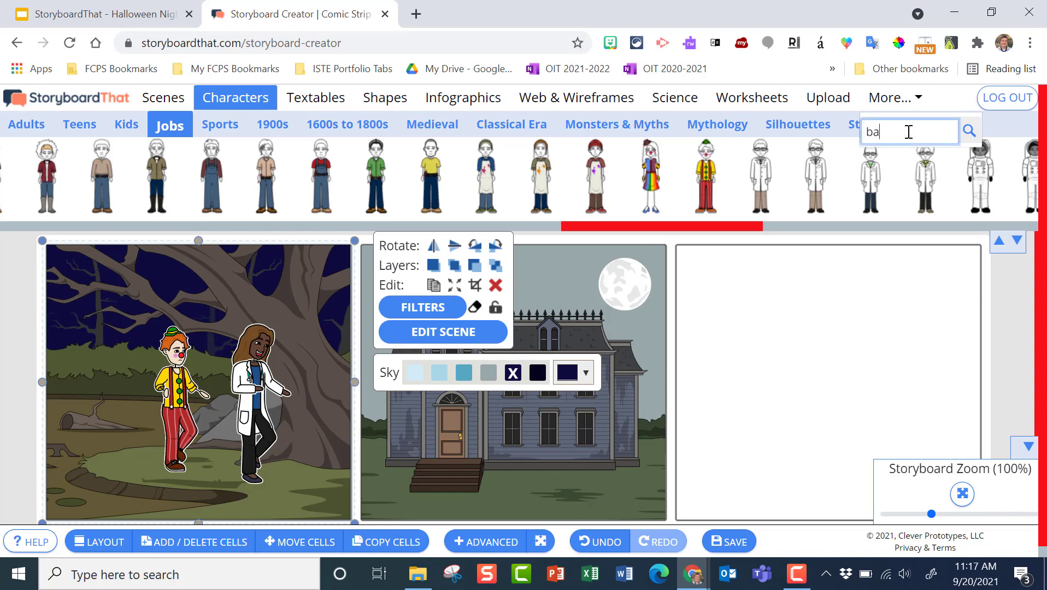
{"action": "key", "text": "Return"}
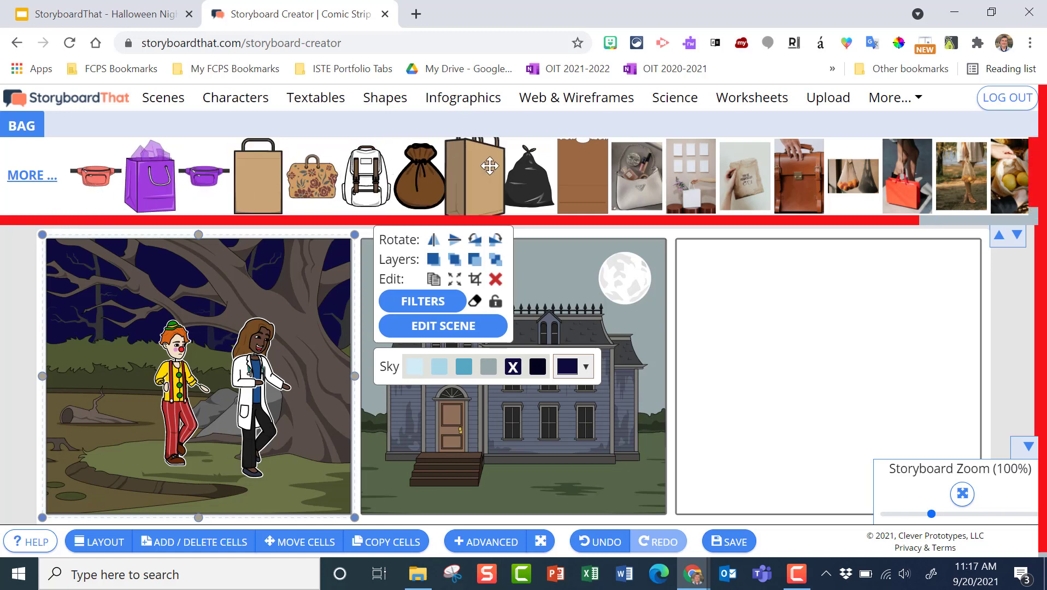
Search the artwork for "pumpkin" and place the jack-o'-lantern bucket, shrunk to handheld size, at the clown's outstretched hand.
{"action": "left_click", "coordinate": [920, 101]}
{"action": "left_click", "coordinate": [906, 158]}
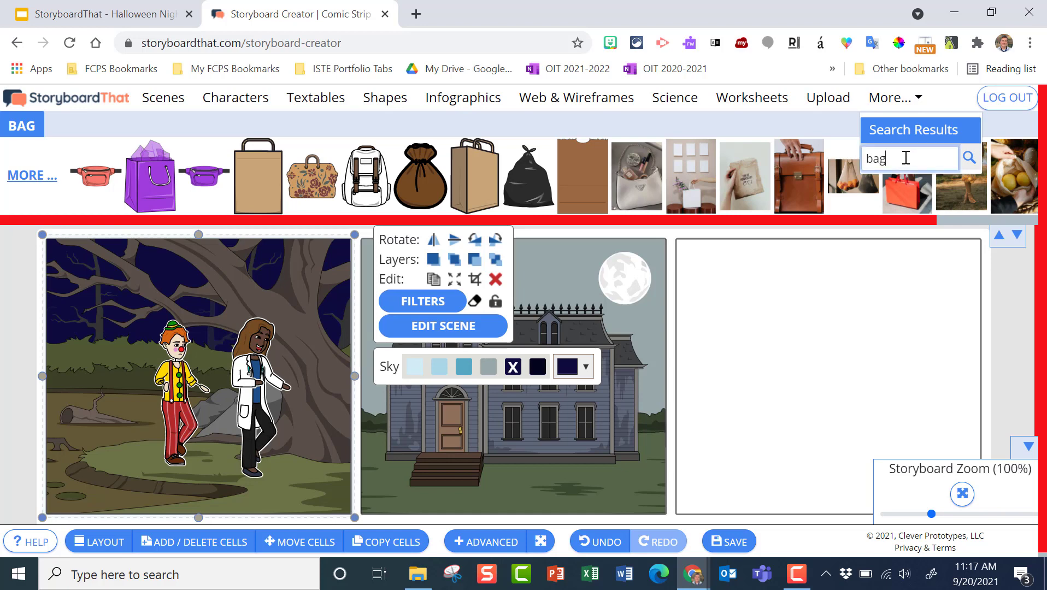
{"action": "key", "text": "BackSpace"}
{"action": "key", "text": "BackSpace"}
{"action": "key", "text": "BackSpace"}
{"action": "key", "text": "Return"}
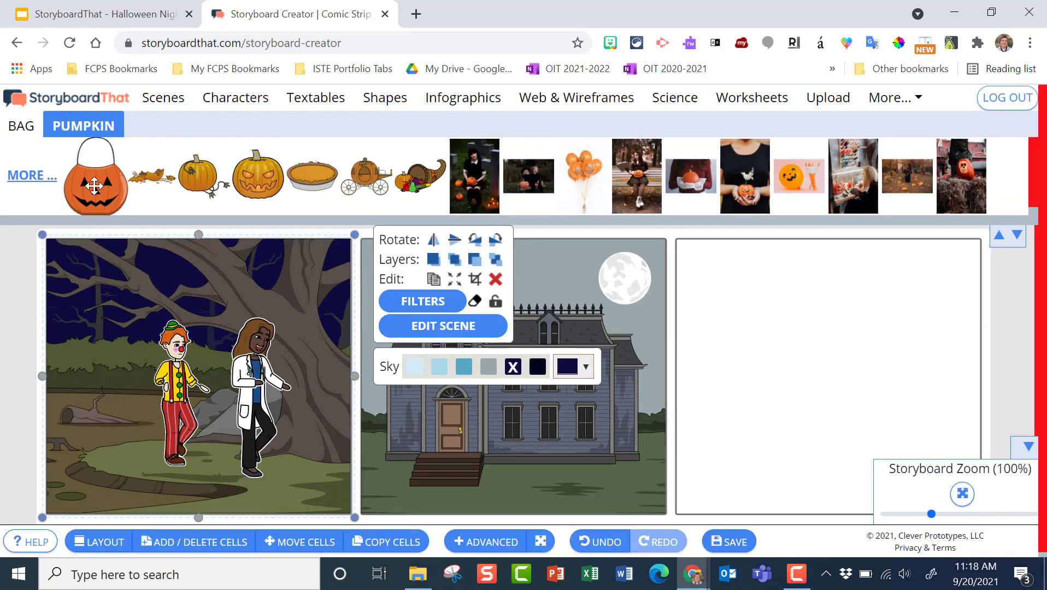
{"action": "left_click", "coordinate": [175, 372]}
{"action": "left_click_drag", "start_coordinate": [174, 371], "coordinate": [172, 378]}
{"action": "left_click_drag", "start_coordinate": [96, 175], "coordinate": [184, 391]}
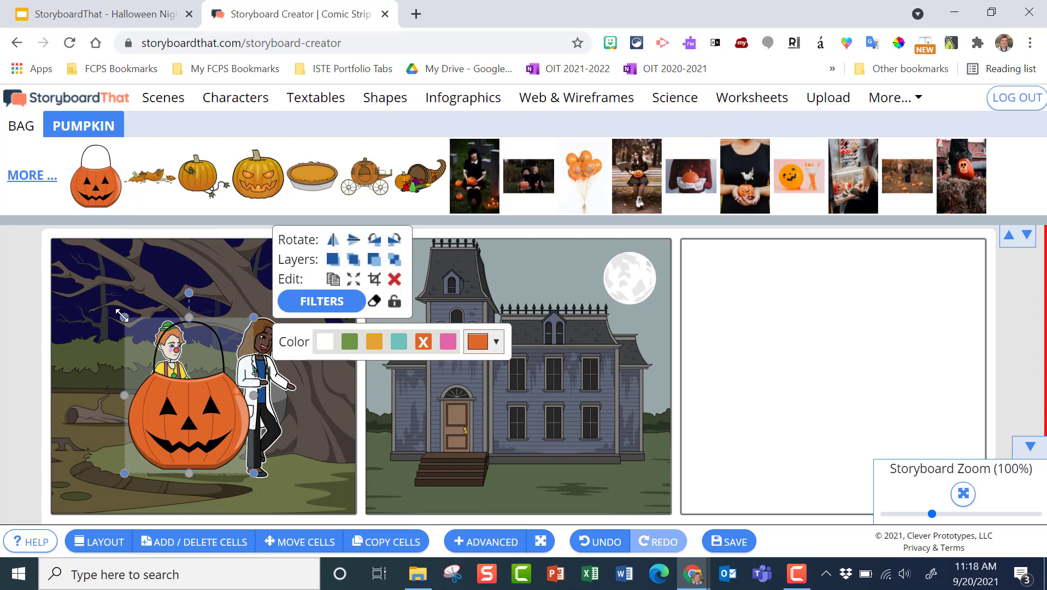
{"action": "left_click_drag", "start_coordinate": [121, 316], "coordinate": [199, 420]}
{"action": "left_click", "coordinate": [295, 479]}
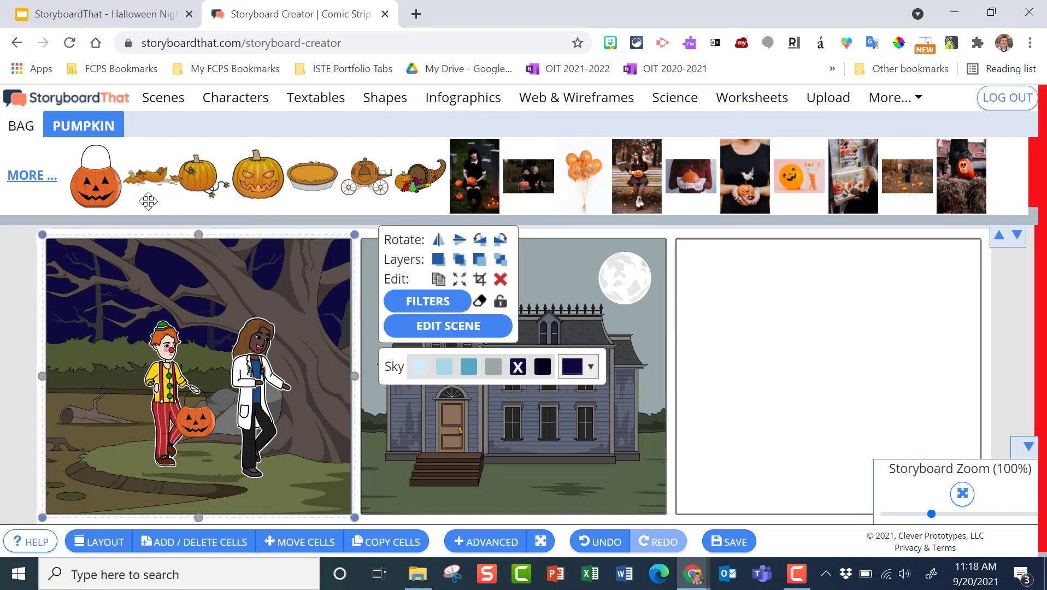
Search the artwork for "pillow" and place the tied white sack, at handheld size, in the doctor's outstretched hand.
{"action": "left_click", "coordinate": [922, 104]}
{"action": "left_click_drag", "start_coordinate": [930, 158], "coordinate": [878, 169]}
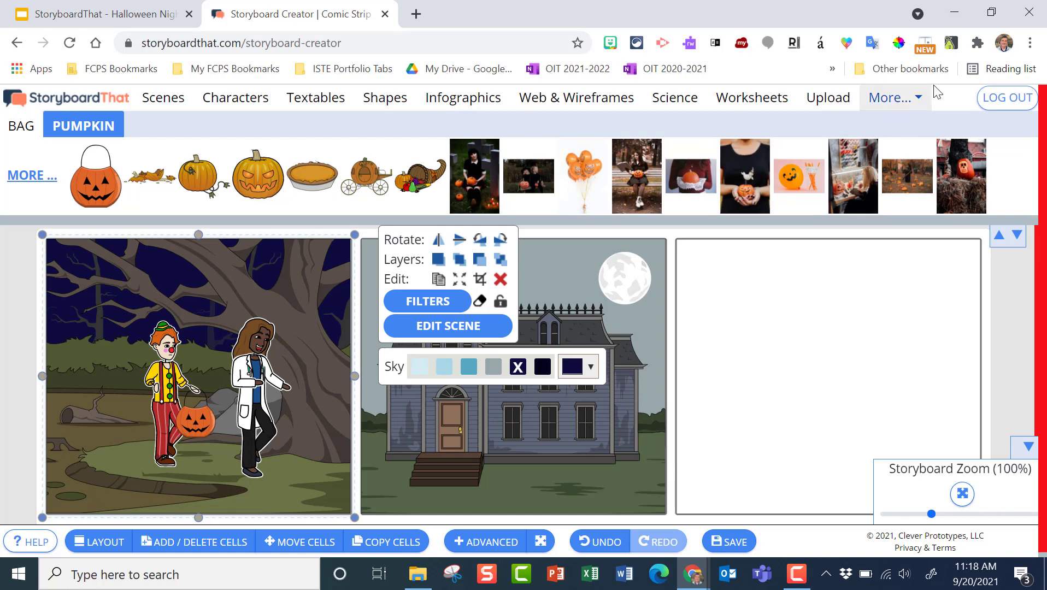
{"action": "left_click", "coordinate": [919, 100]}
{"action": "double_click", "coordinate": [910, 159]}
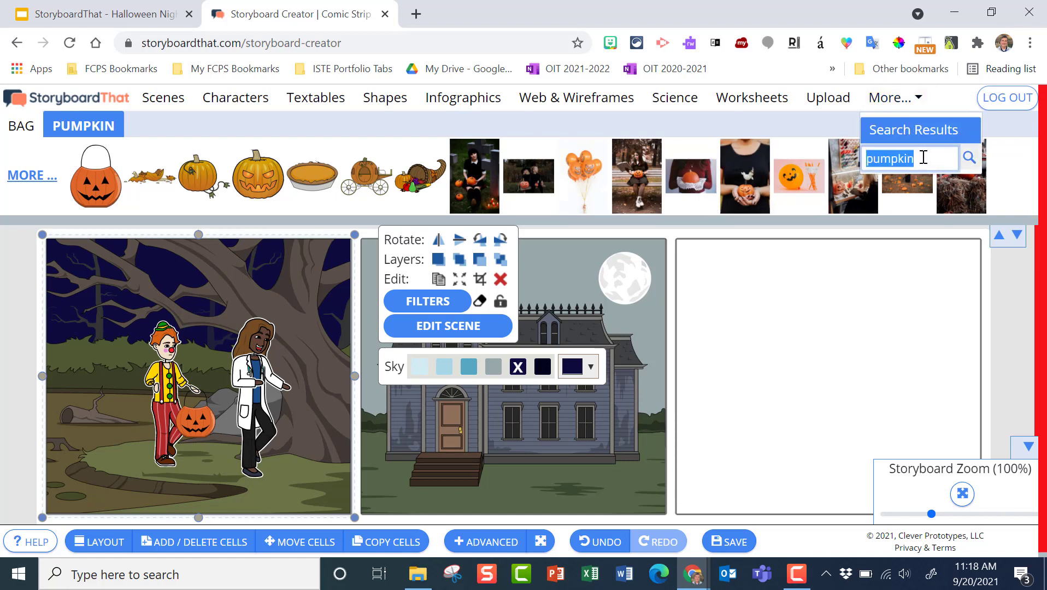
{"action": "type", "text": "pillow"}
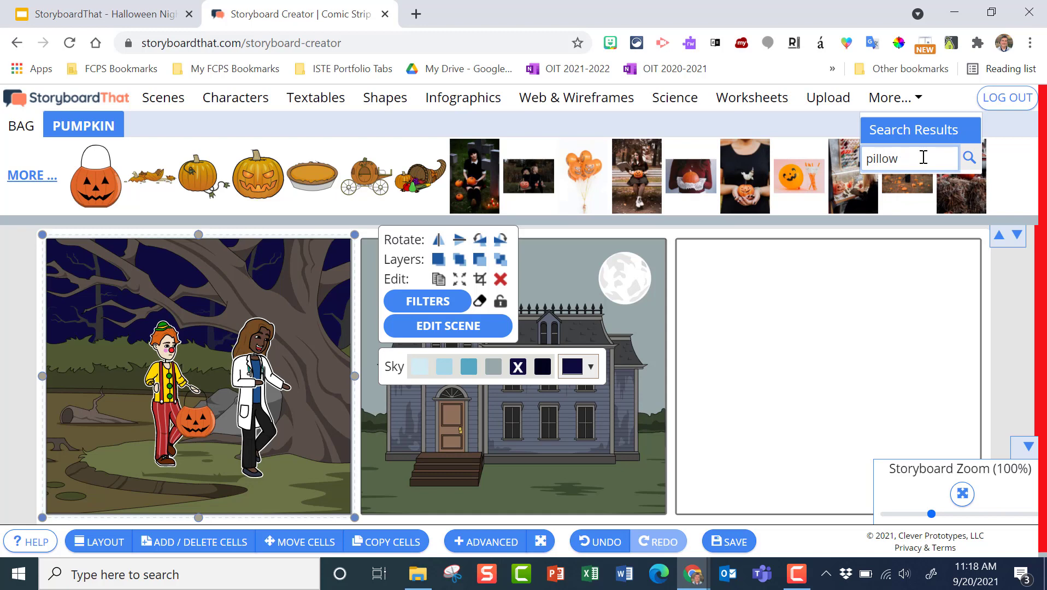
{"action": "key", "text": "Return"}
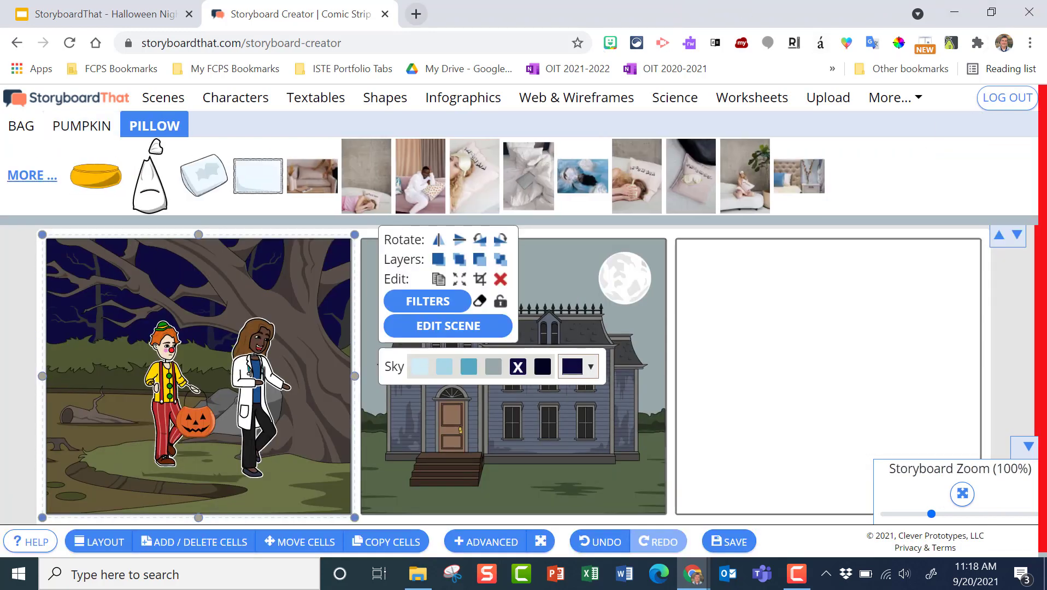
{"action": "left_click_drag", "start_coordinate": [156, 186], "coordinate": [290, 420]}
{"action": "left_click", "coordinate": [293, 463]}
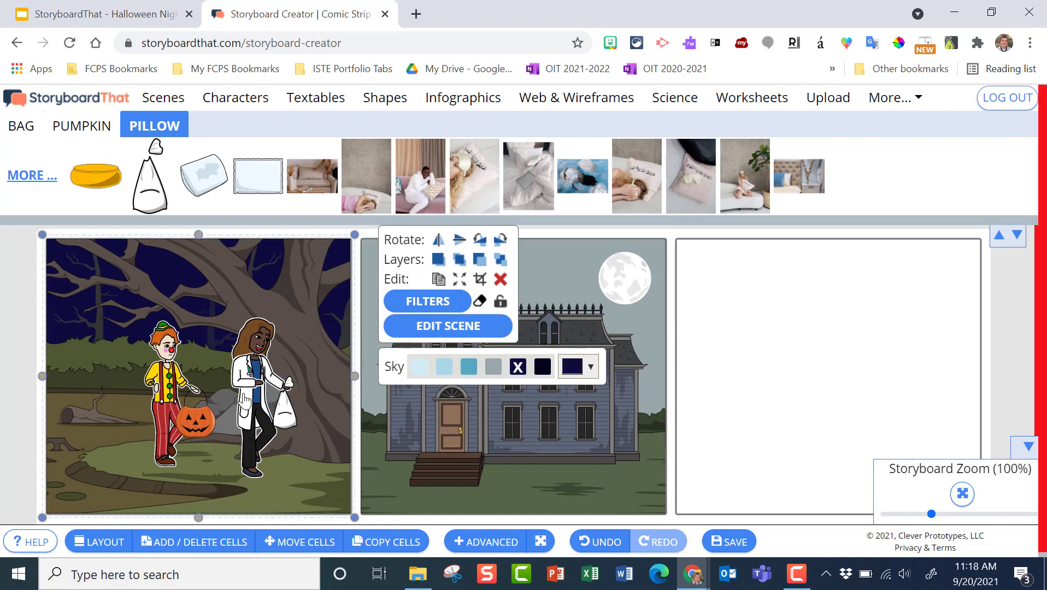
Swap the two treat bags so the clown holds the white sack and the doctor holds the pumpkin bucket.
{"action": "mouse_move", "coordinate": [282, 424]}
{"action": "left_mouse_down"}
{"action": "mouse_move", "coordinate": [251, 458]}
{"action": "mouse_move", "coordinate": [198, 465]}
{"action": "mouse_move", "coordinate": [163, 454]}
{"action": "mouse_move", "coordinate": [292, 407]}
{"action": "mouse_move", "coordinate": [287, 425]}
{"action": "left_mouse_up"}
{"action": "left_click_drag", "start_coordinate": [180, 448], "coordinate": [208, 433]}
{"action": "left_click", "coordinate": [304, 470]}
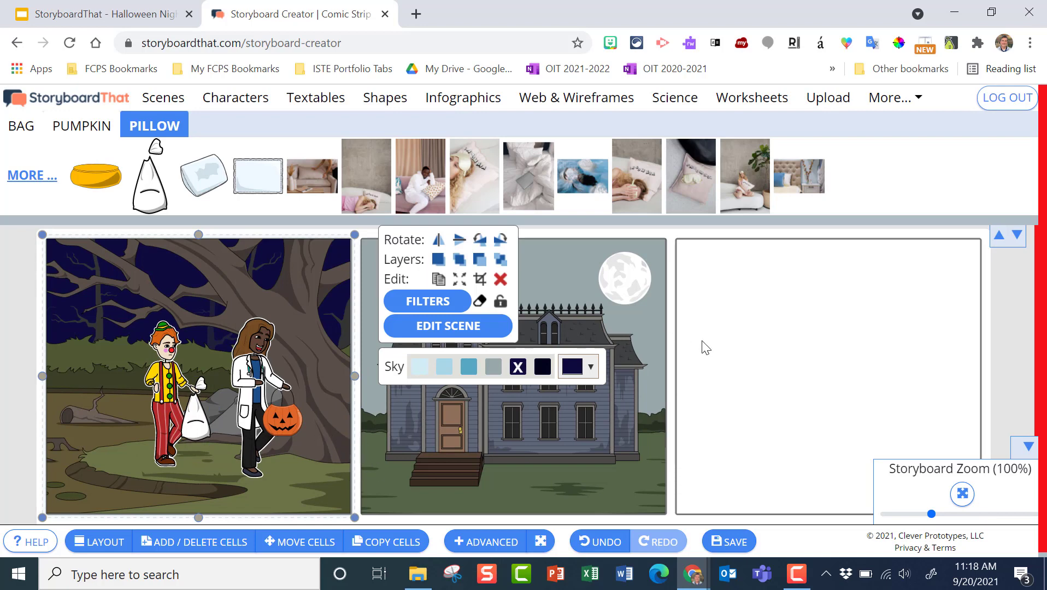
{"action": "left_click", "coordinate": [754, 356]}
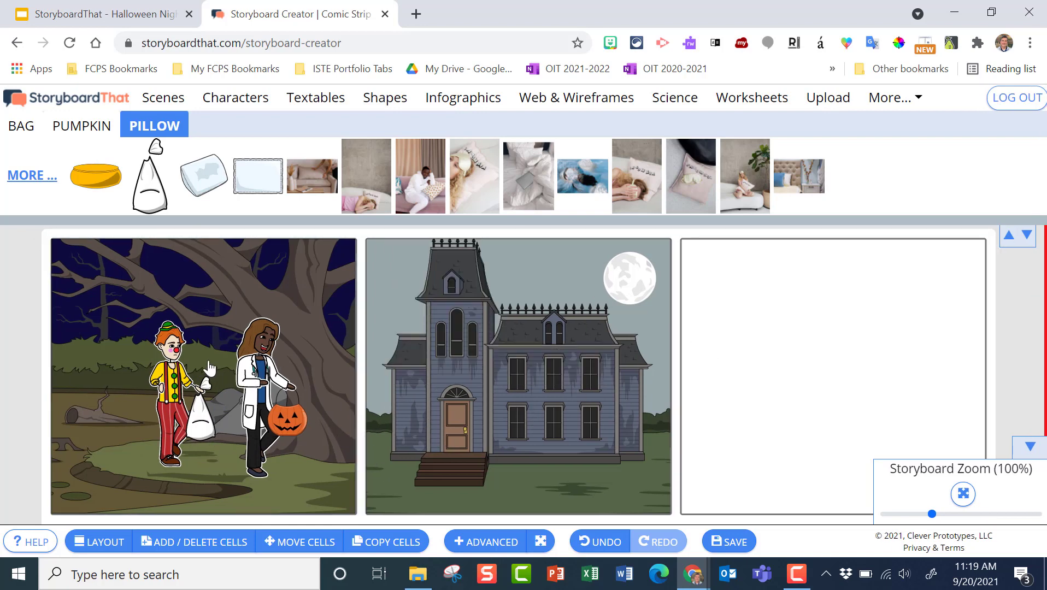
Search the artwork for "black cat" and add the arched-back black cat above the doctor in the first cell.
{"action": "left_click", "coordinate": [895, 98]}
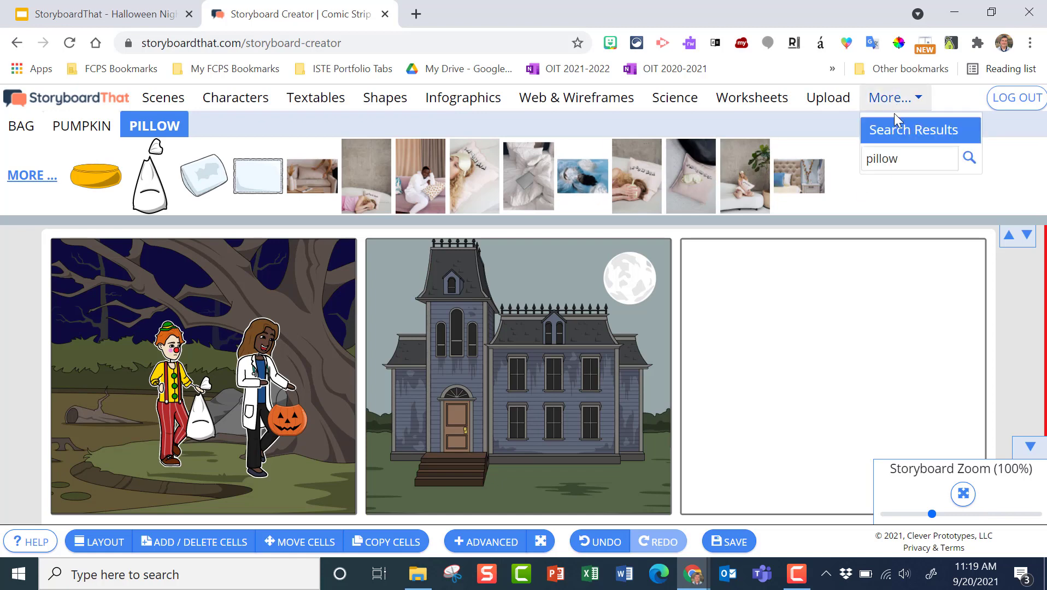
{"action": "double_click", "coordinate": [911, 158]}
{"action": "key", "text": "BackSpace"}
{"action": "type", "text": "black cat"}
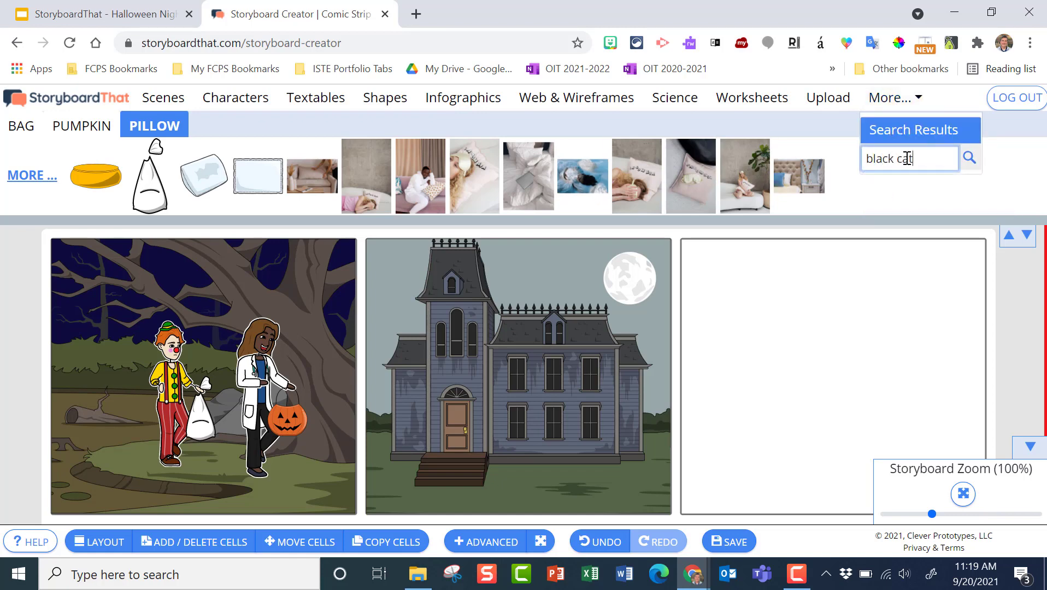
{"action": "key", "text": "Return"}
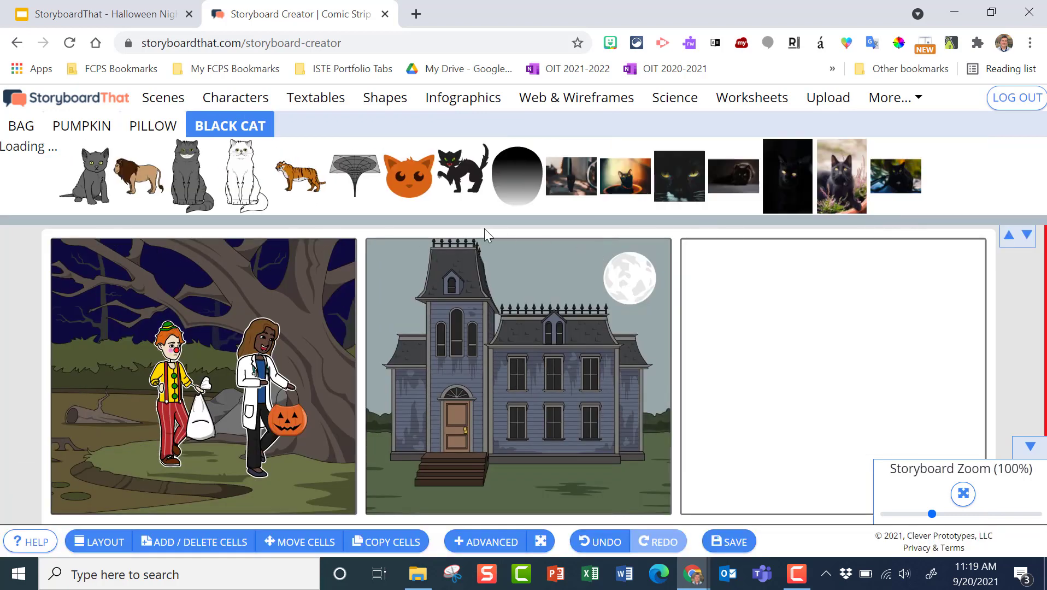
{"action": "left_click_drag", "start_coordinate": [523, 176], "coordinate": [262, 261]}
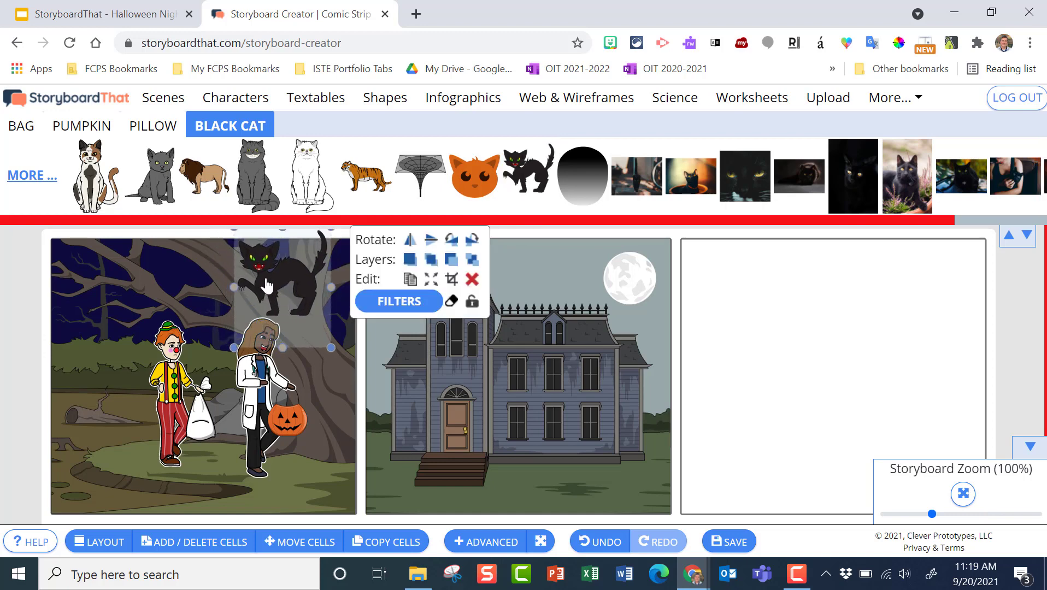
Shrink the black cat to a small size and perch it in the tree branches above the doctor in the first cell.
{"action": "left_click_drag", "start_coordinate": [234, 229], "coordinate": [289, 307]}
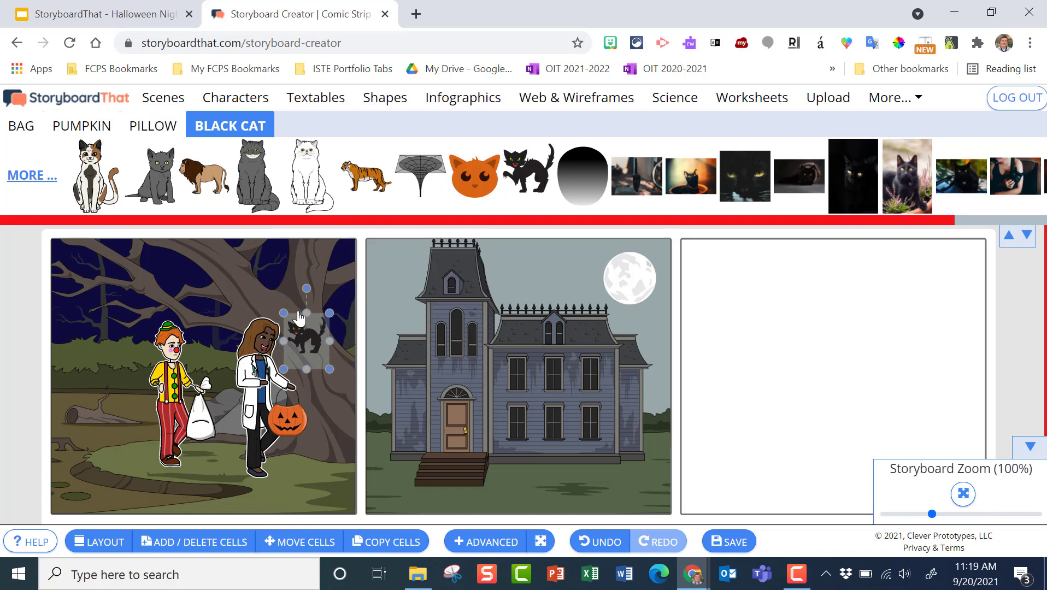
{"action": "left_click_drag", "start_coordinate": [308, 342], "coordinate": [271, 278]}
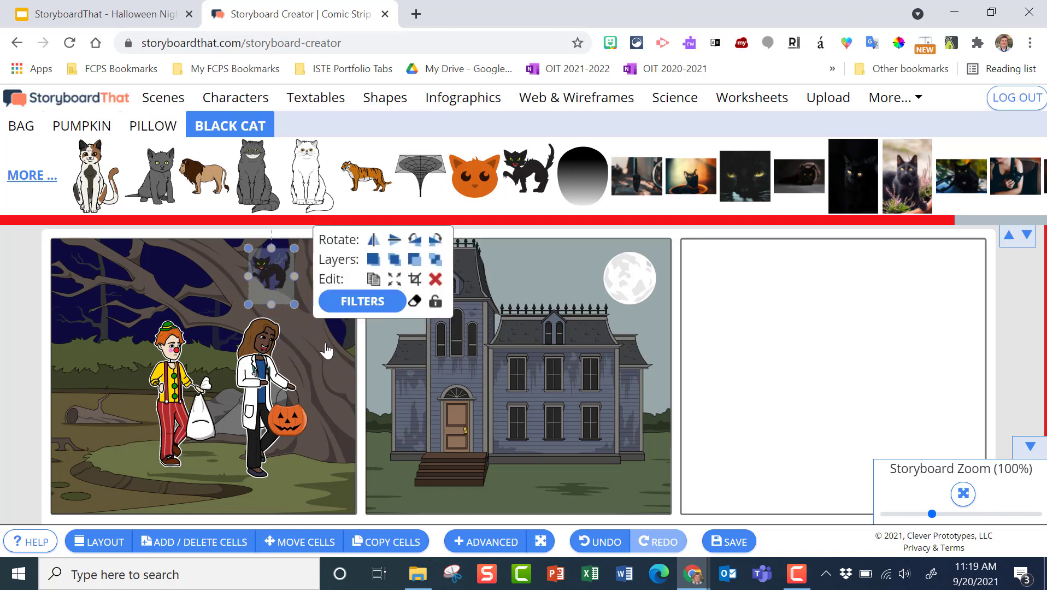
{"action": "left_click", "coordinate": [328, 352]}
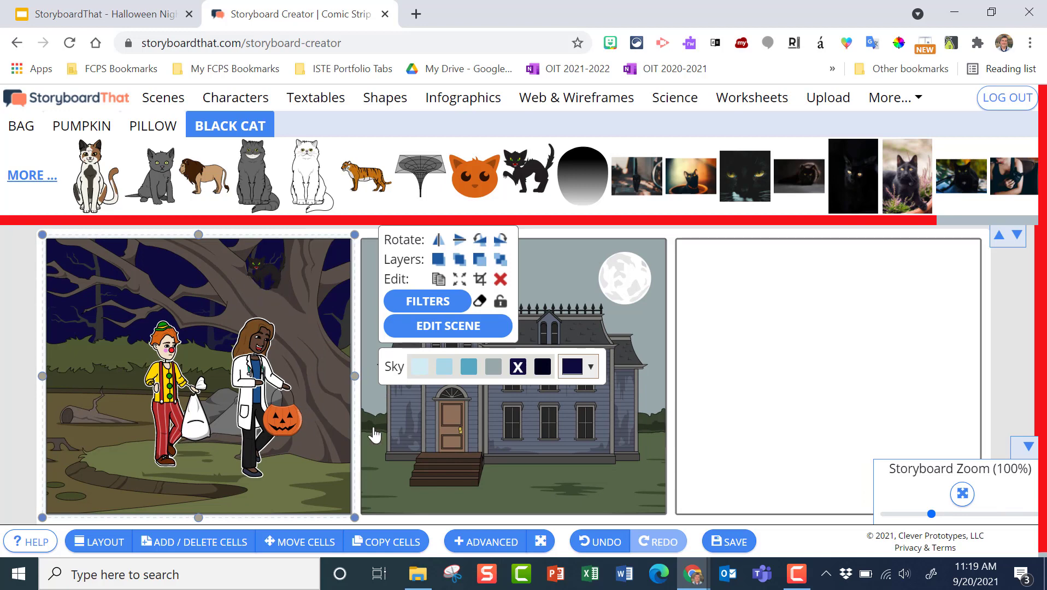
{"action": "left_click", "coordinate": [540, 421]}
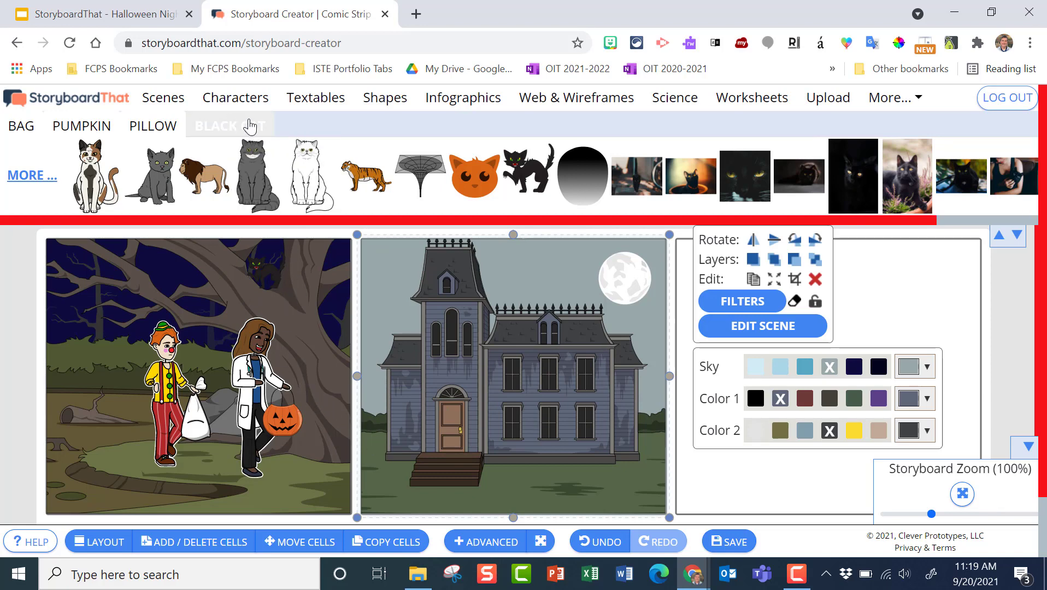
Add a rectangular speech bubble just above the clown's head with the text "That last house gave me peanut butter kisses! Gross!".
{"action": "left_click", "coordinate": [324, 101]}
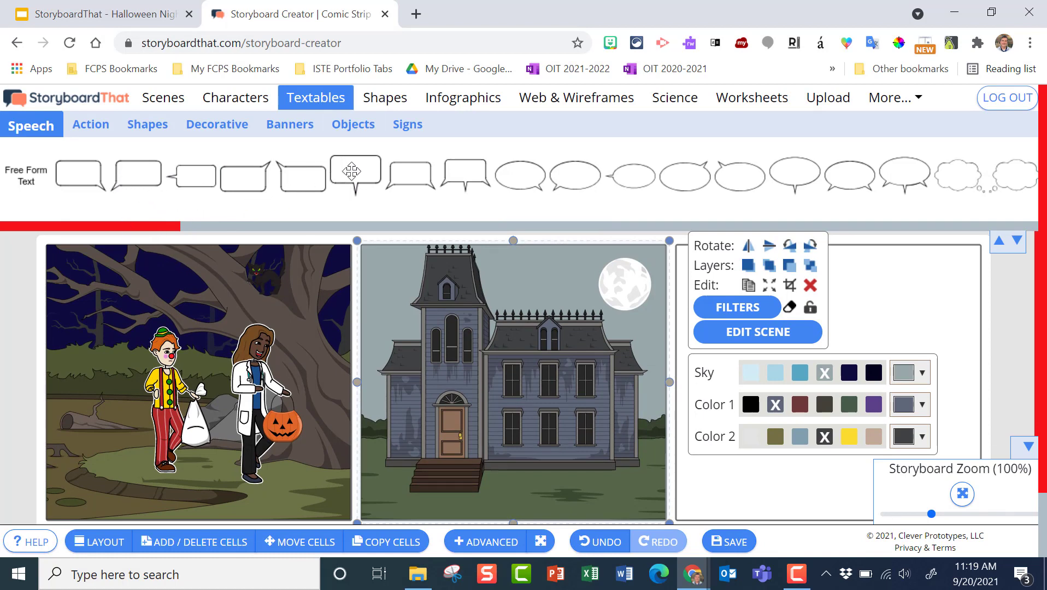
{"action": "left_click_drag", "start_coordinate": [352, 171], "coordinate": [170, 287]}
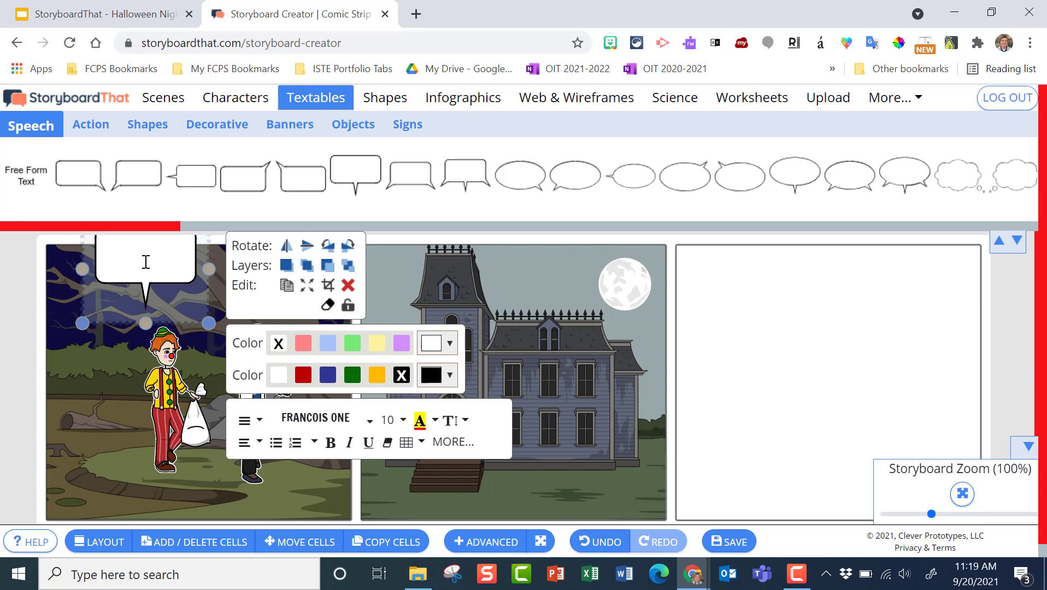
{"action": "type", "text": "H"}
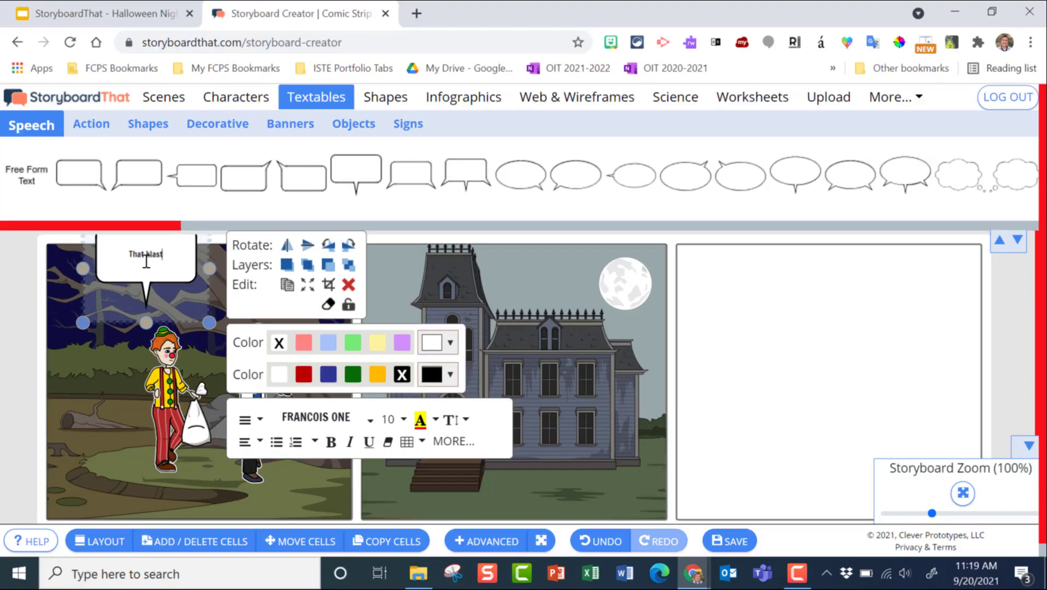
{"action": "key", "text": "BackSpace"}
{"action": "key", "text": "BackSpace"}
{"action": "type", "text": "house gave me peanut b"}
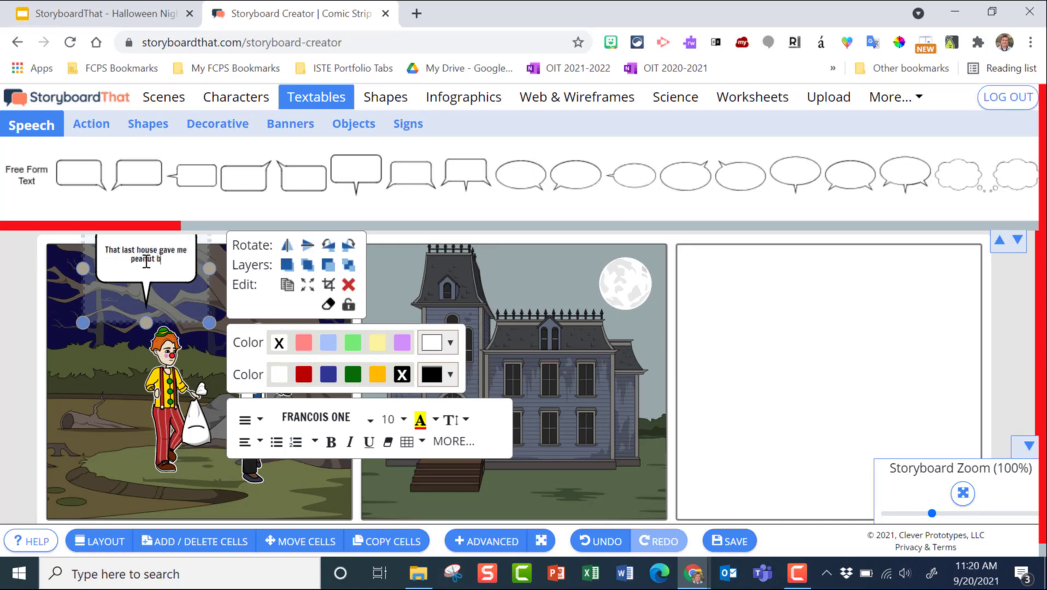
{"action": "type", "text": "utter kisses! G"}
{"action": "key", "text": "Return"}
{"action": "type", "text": "Gross!"}
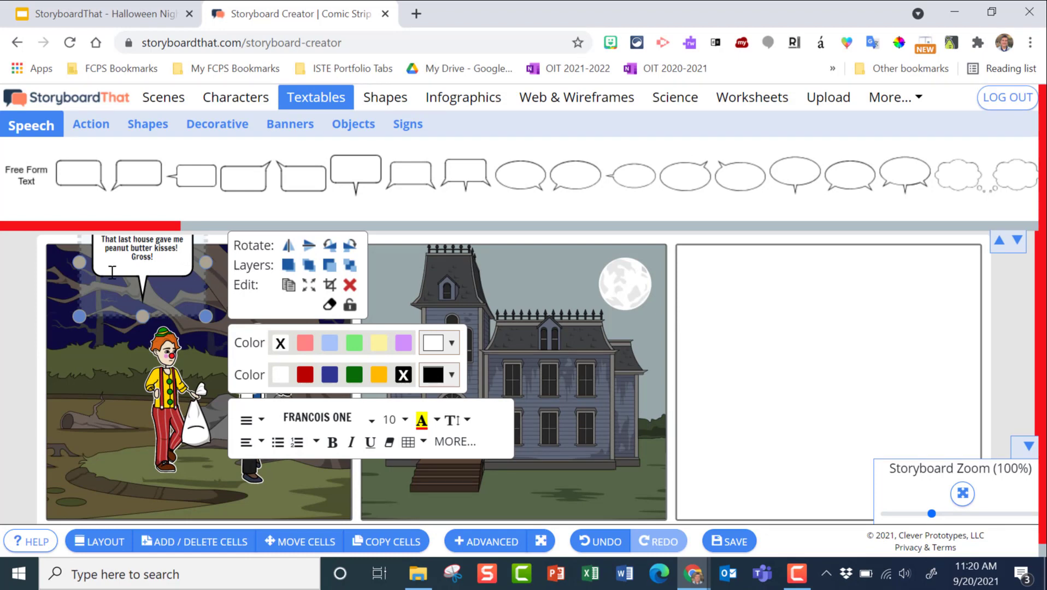
{"action": "left_click_drag", "start_coordinate": [114, 284], "coordinate": [136, 310]}
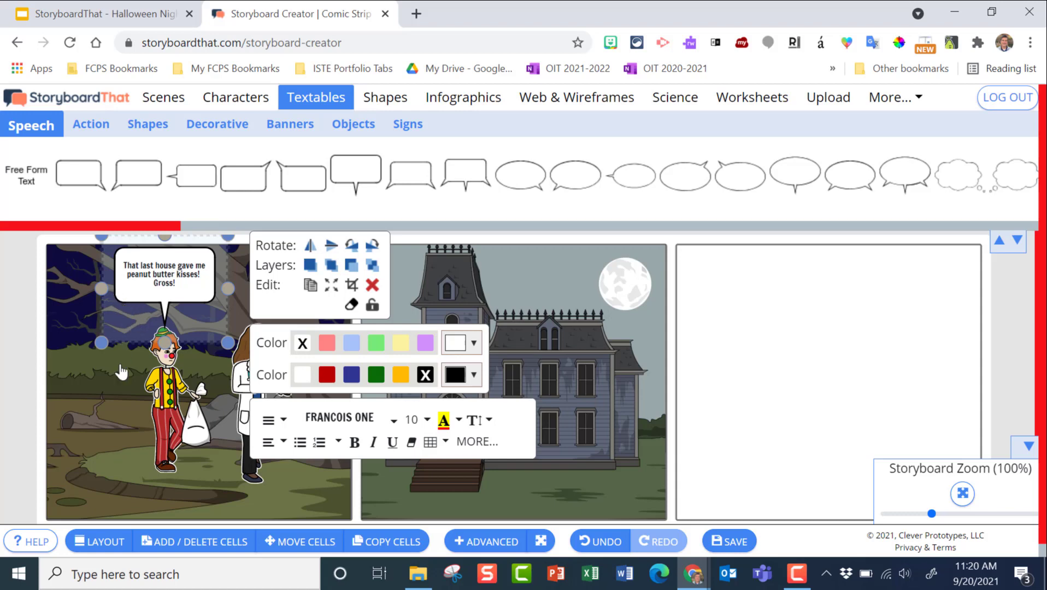
{"action": "left_click", "coordinate": [108, 421]}
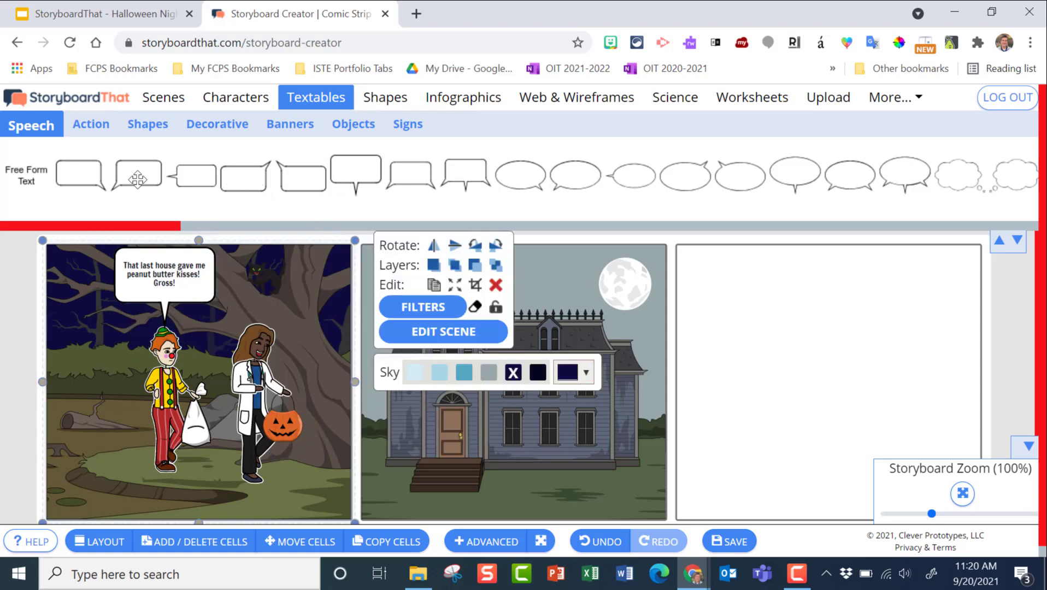
Add a speech bubble above the doctor reading "Nasty...Let's check out this house up here. Look! Those kids have some great costumes!".
{"action": "left_click_drag", "start_coordinate": [138, 179], "coordinate": [278, 285]}
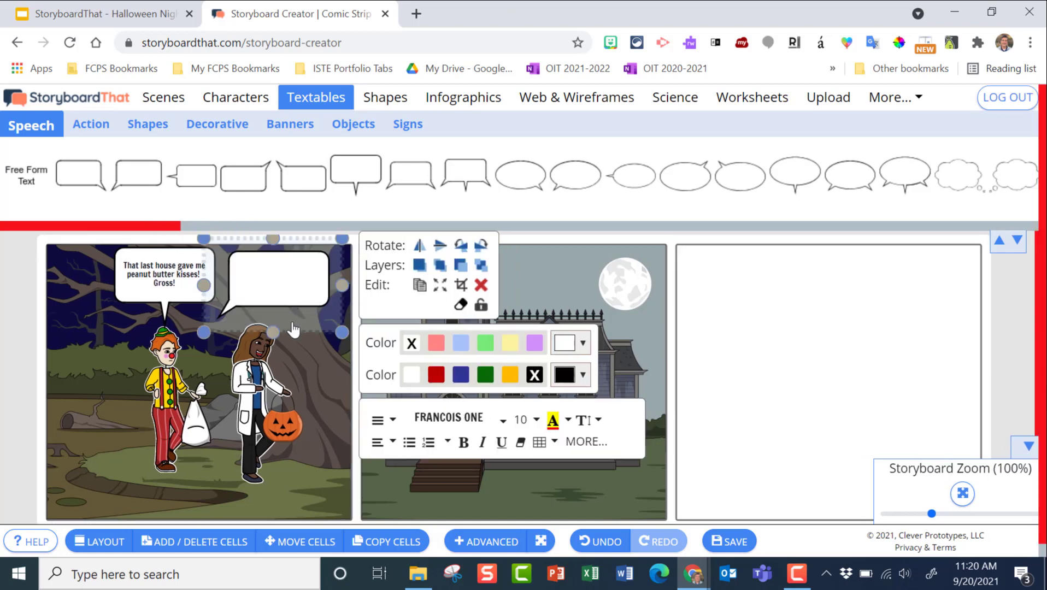
{"action": "left_click_drag", "start_coordinate": [300, 332], "coordinate": [320, 337]}
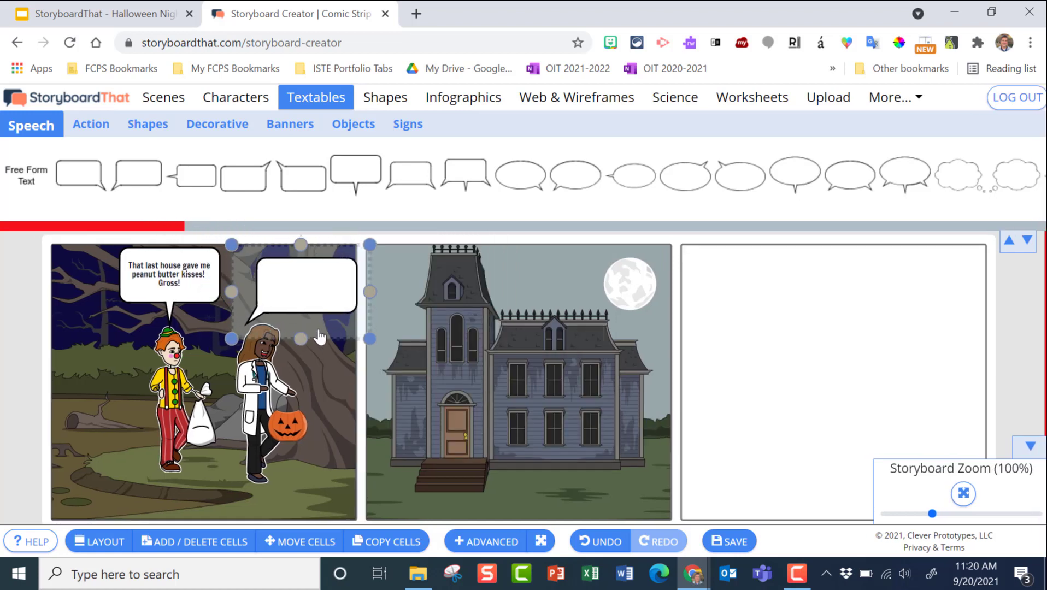
{"action": "left_click", "coordinate": [308, 299]}
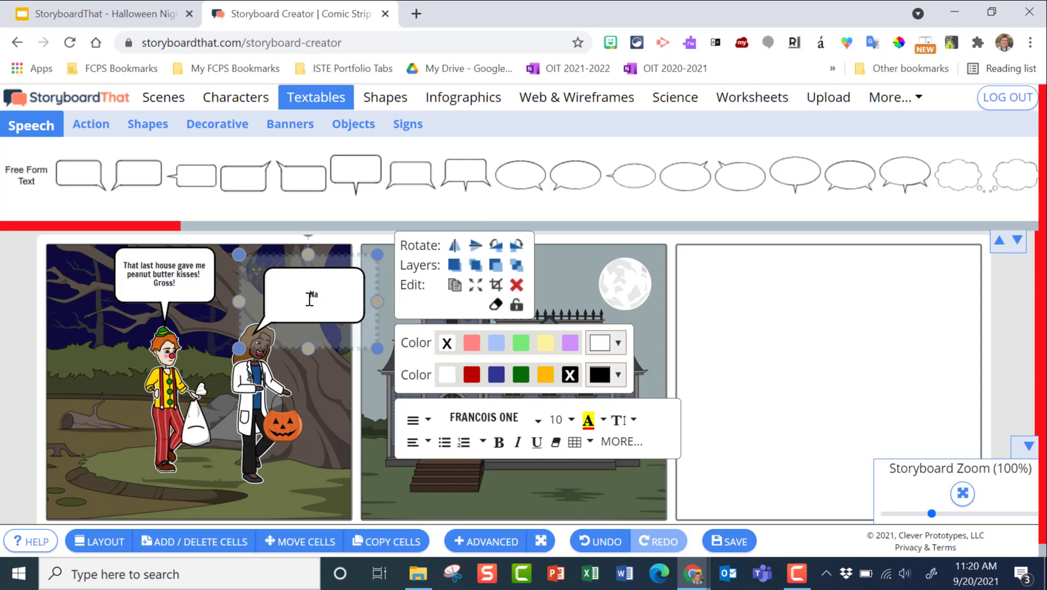
{"action": "type", "text": "...Let's check out"}
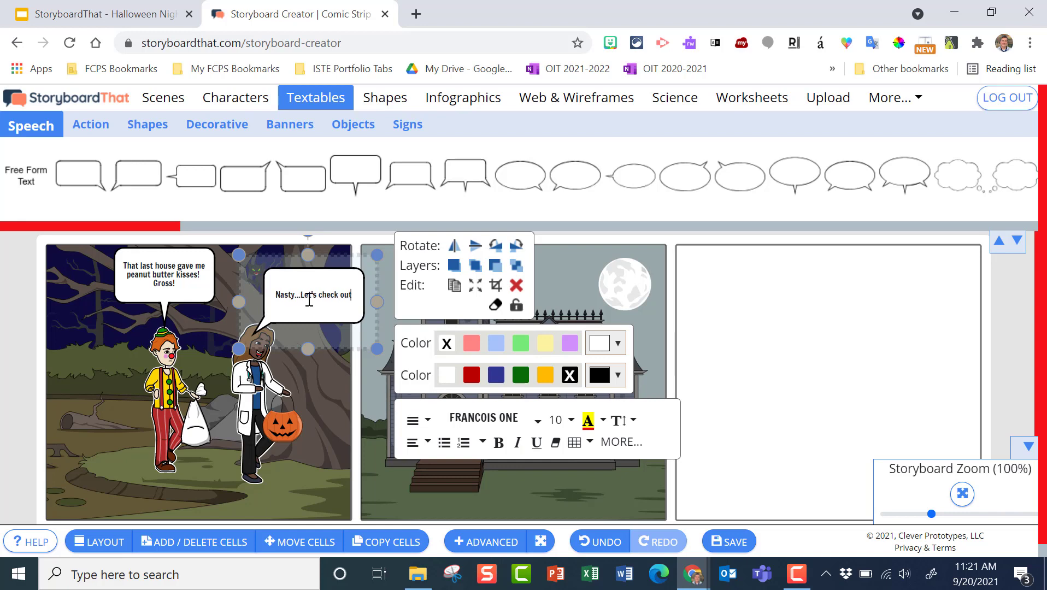
{"action": "type", "text": " this house up here. Look"}
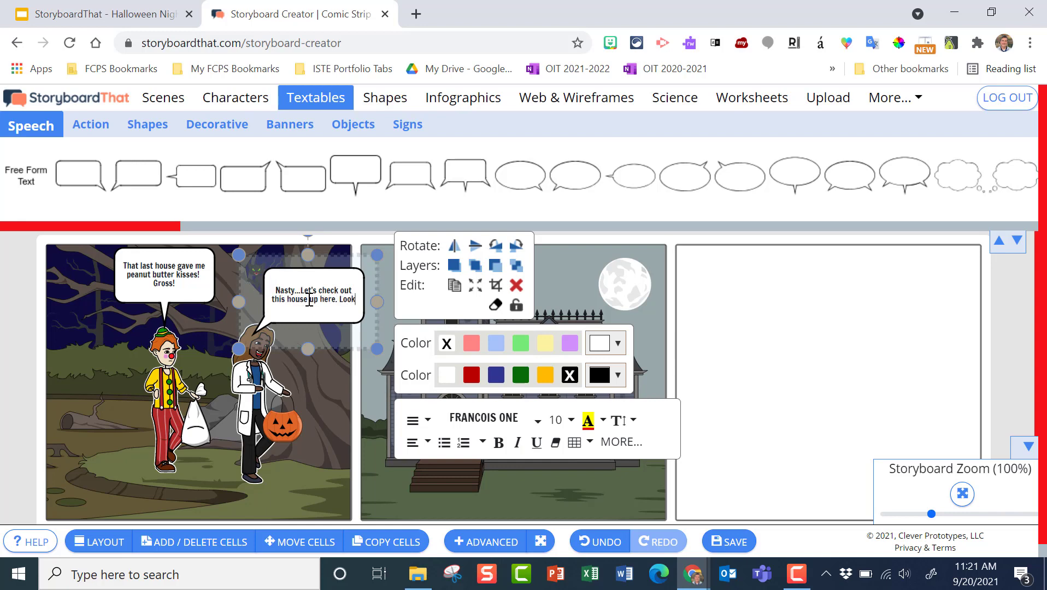
{"action": "type", "text": "!"}
{"action": "key", "text": "Return"}
{"action": "type", "text": "Those kids"}
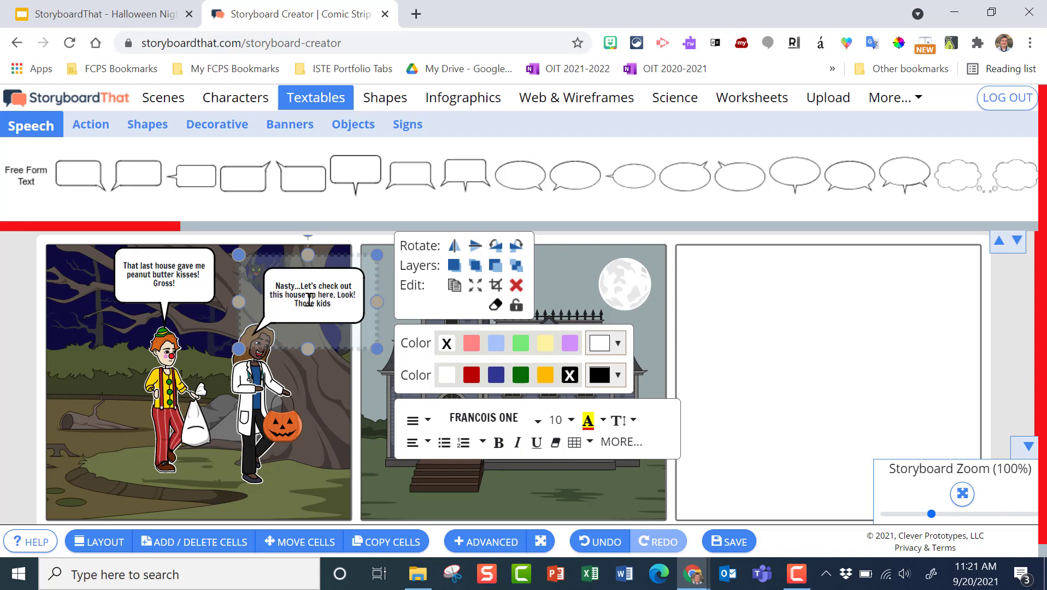
{"action": "type", "text": " have some great costumes!"}
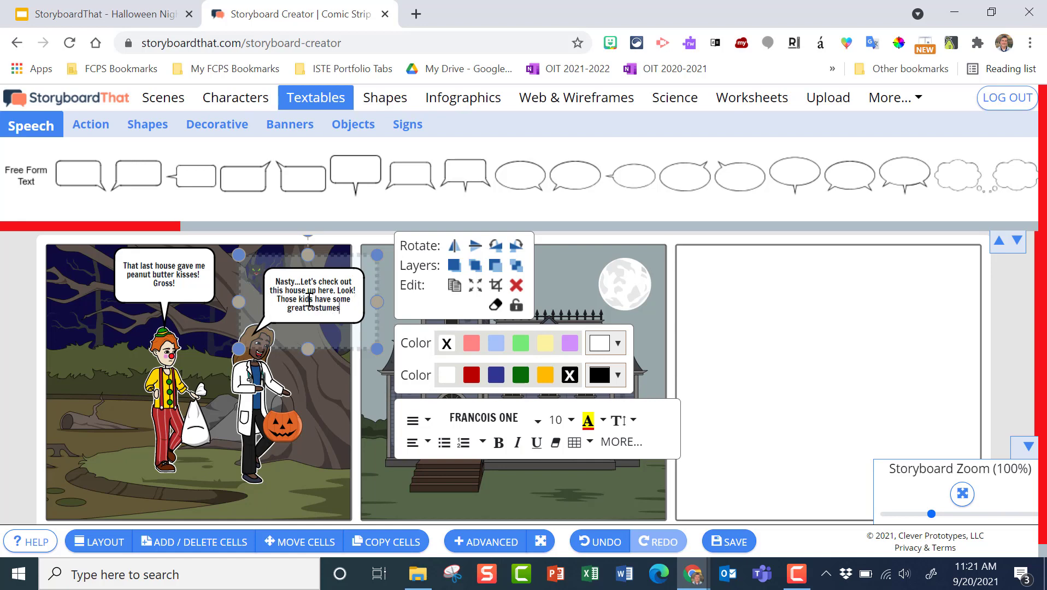
{"action": "left_click", "coordinate": [772, 395]}
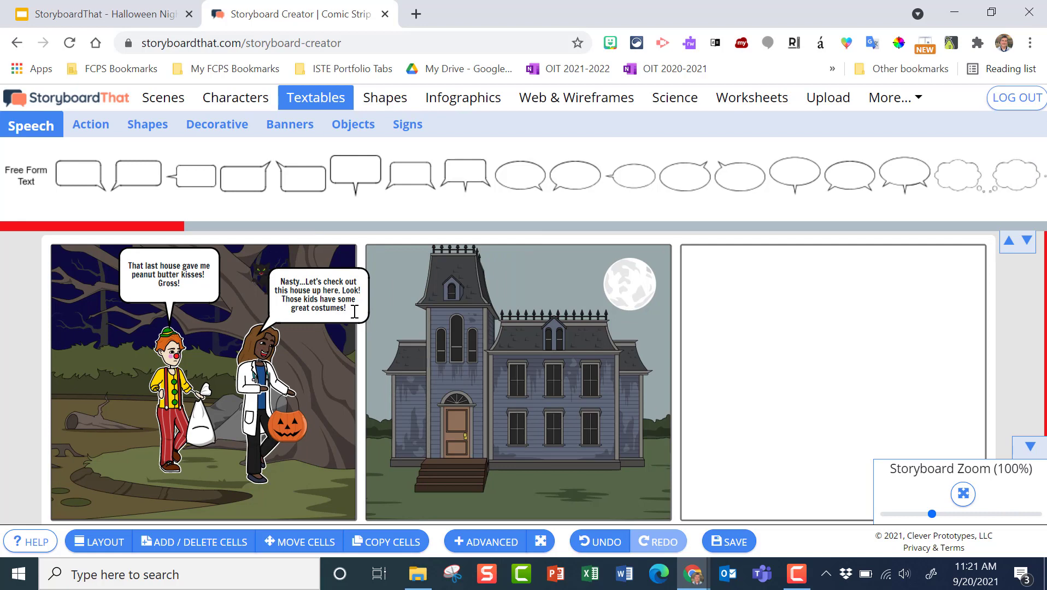
Move the doctor's speech bubble slightly up and to the right, and widen it a little on its left side.
{"action": "left_click", "coordinate": [335, 284]}
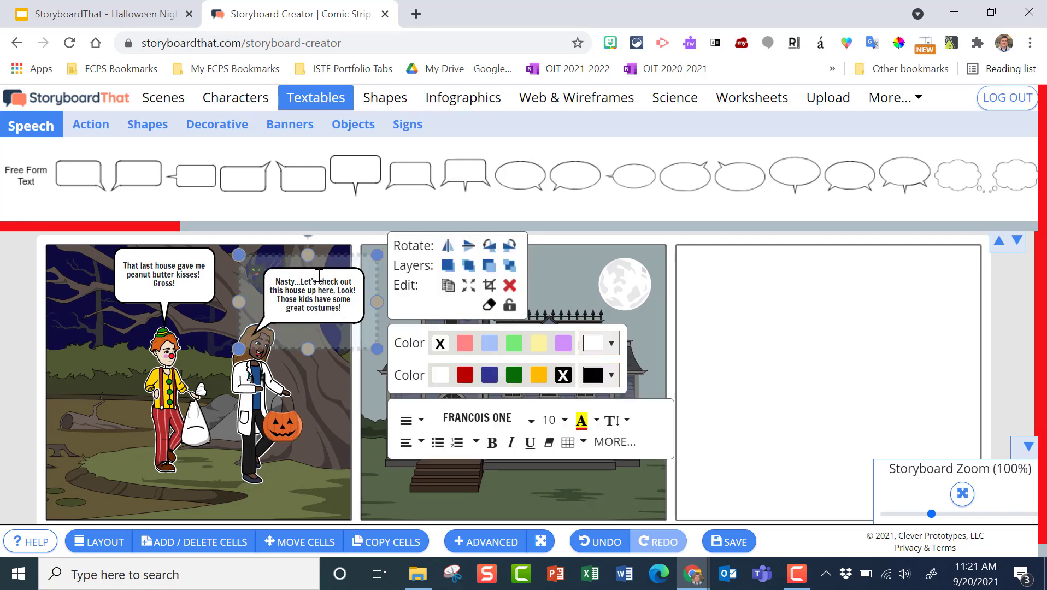
{"action": "left_click_drag", "start_coordinate": [327, 265], "coordinate": [334, 253]}
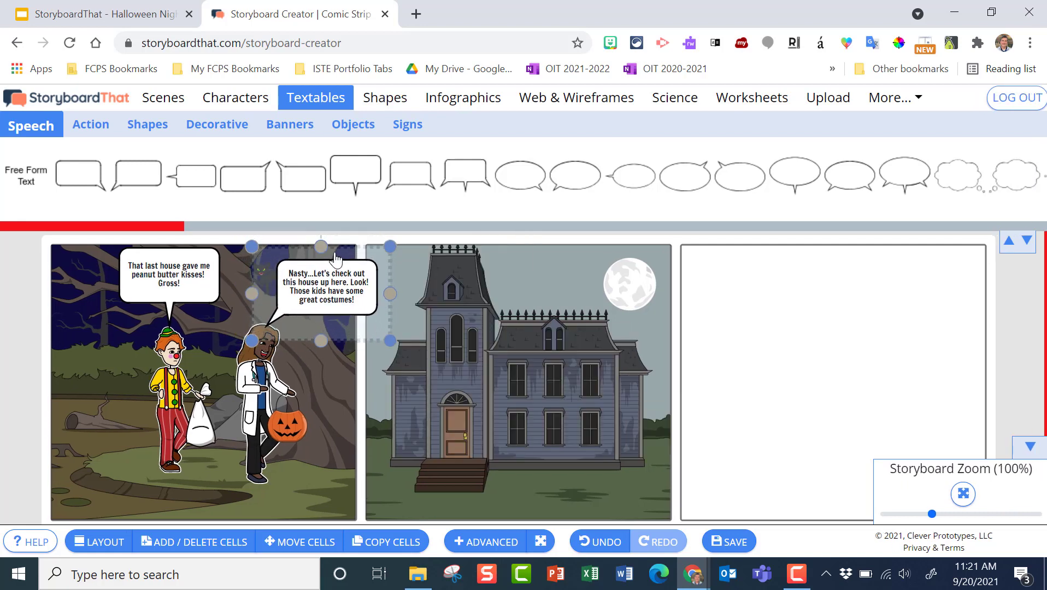
{"action": "left_click", "coordinate": [314, 377]}
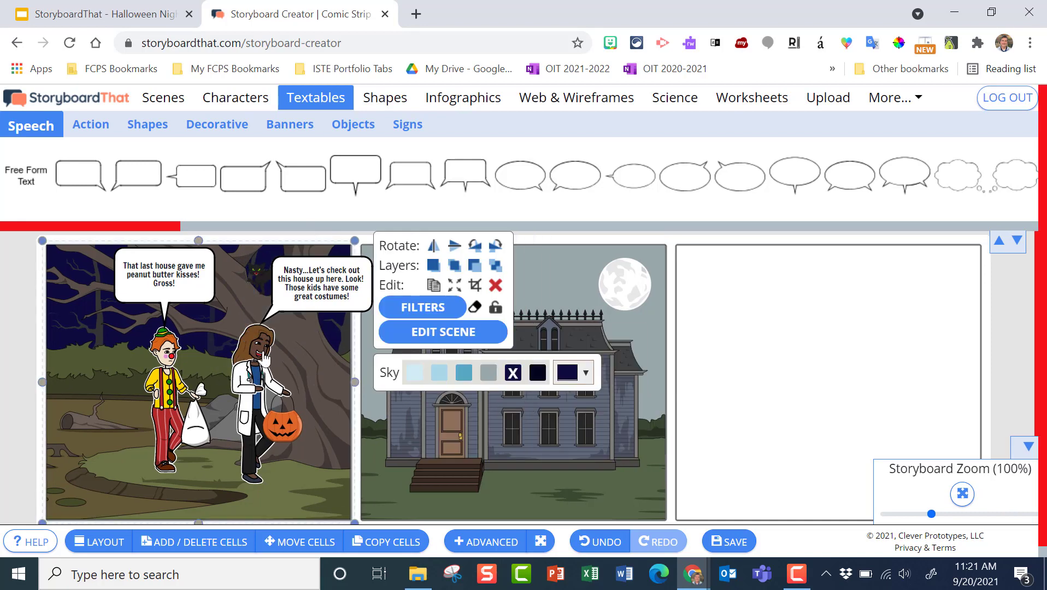
{"action": "left_click", "coordinate": [298, 274]}
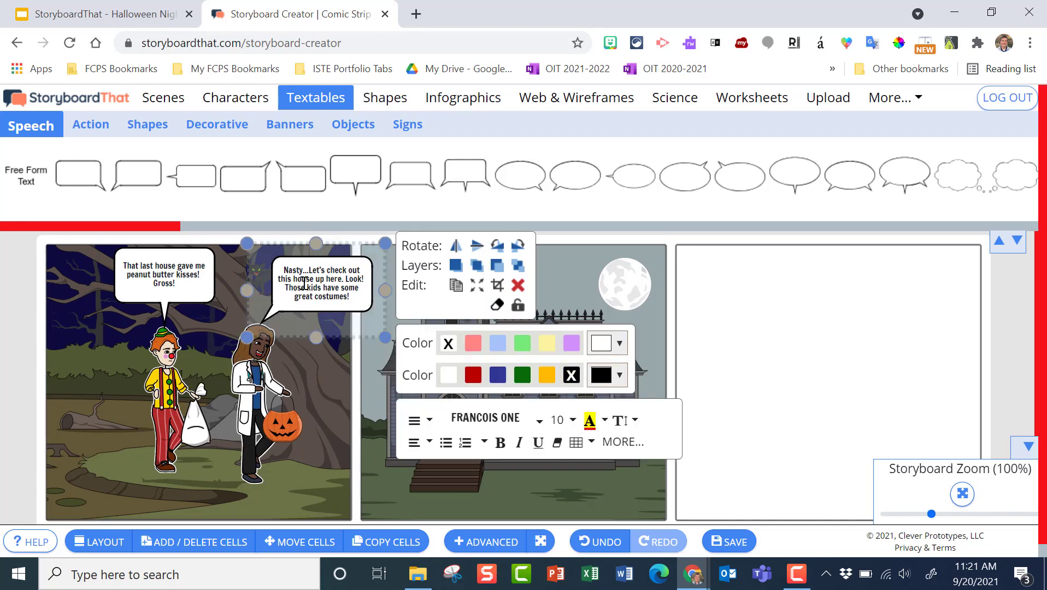
{"action": "left_click_drag", "start_coordinate": [252, 290], "coordinate": [237, 288]}
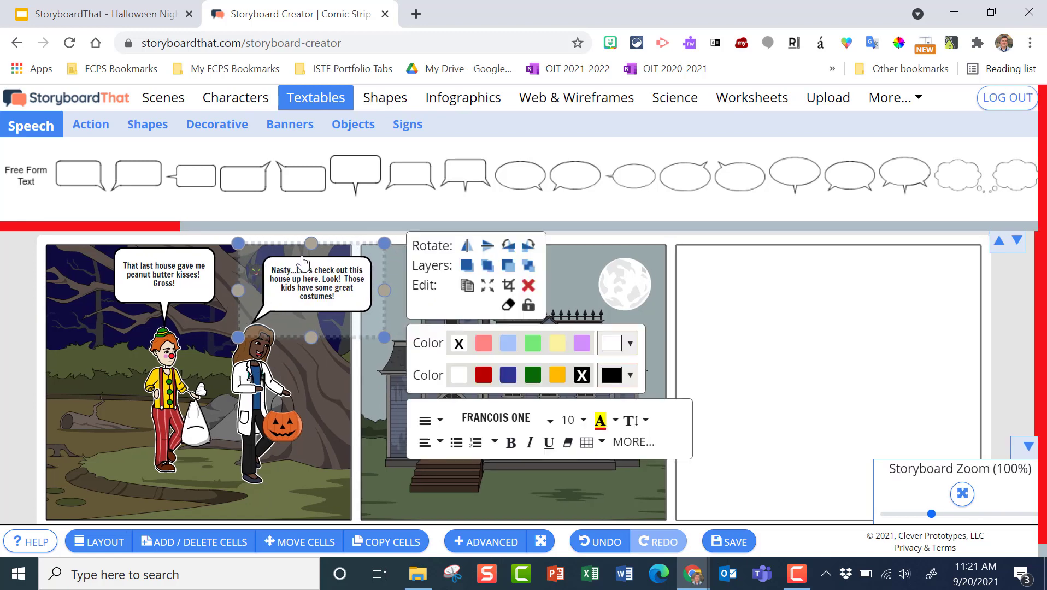
Shift the clown, the clown's speech bubble and the white sack a little to the left within the first cell.
{"action": "left_click", "coordinate": [171, 342]}
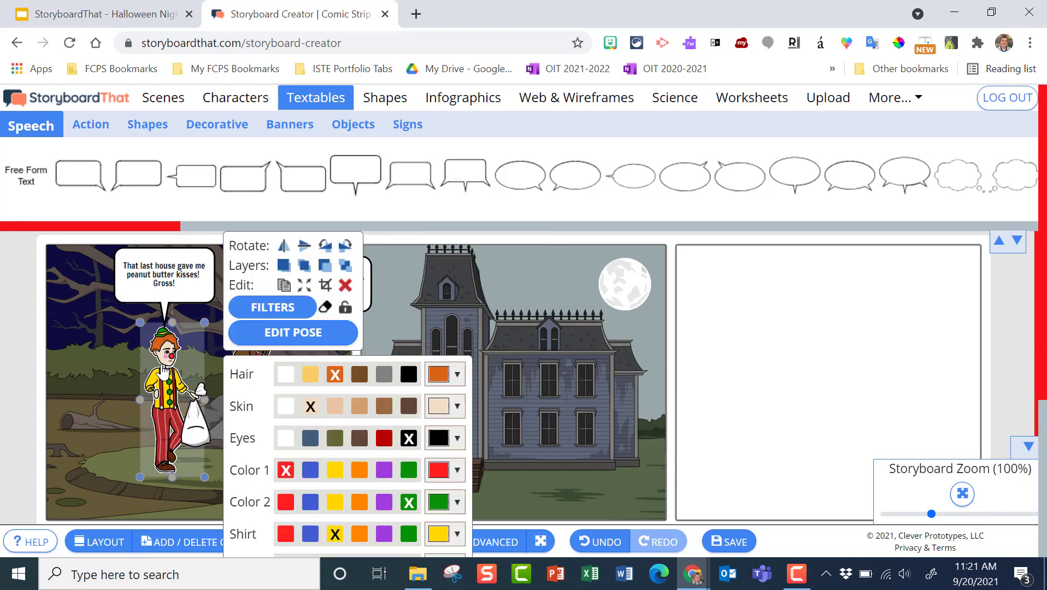
{"action": "left_click_drag", "start_coordinate": [171, 342], "coordinate": [146, 338]}
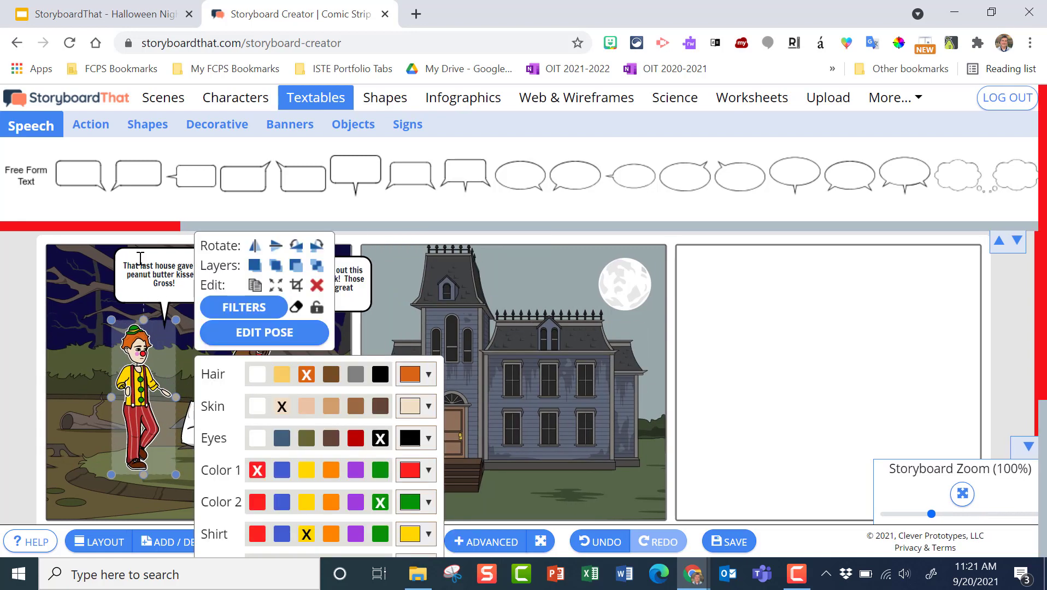
{"action": "left_click", "coordinate": [131, 261]}
{"action": "left_click_drag", "start_coordinate": [111, 278], "coordinate": [83, 281]}
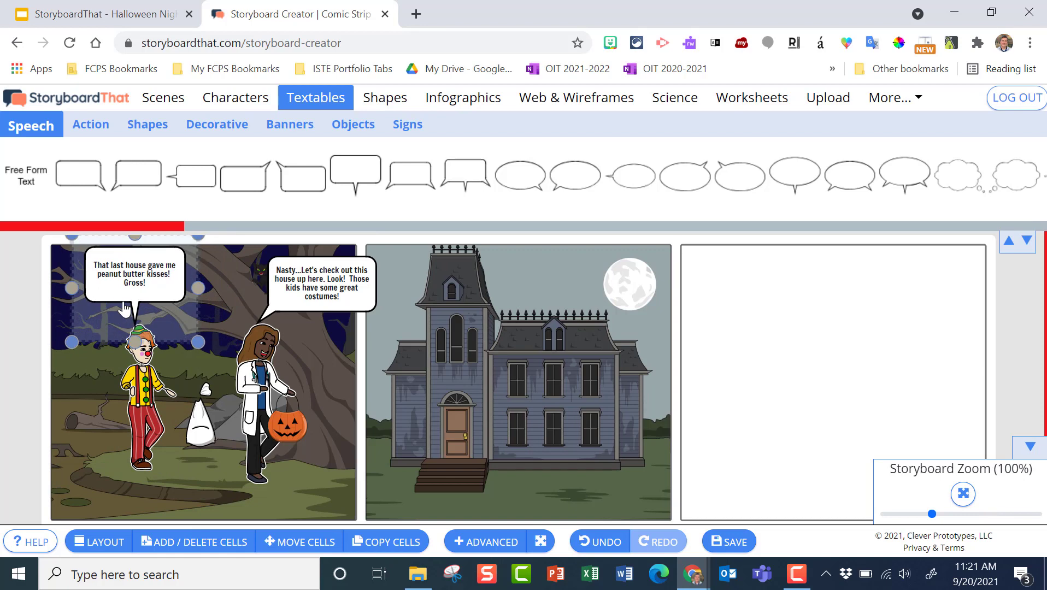
{"action": "left_click_drag", "start_coordinate": [196, 424], "coordinate": [170, 421]}
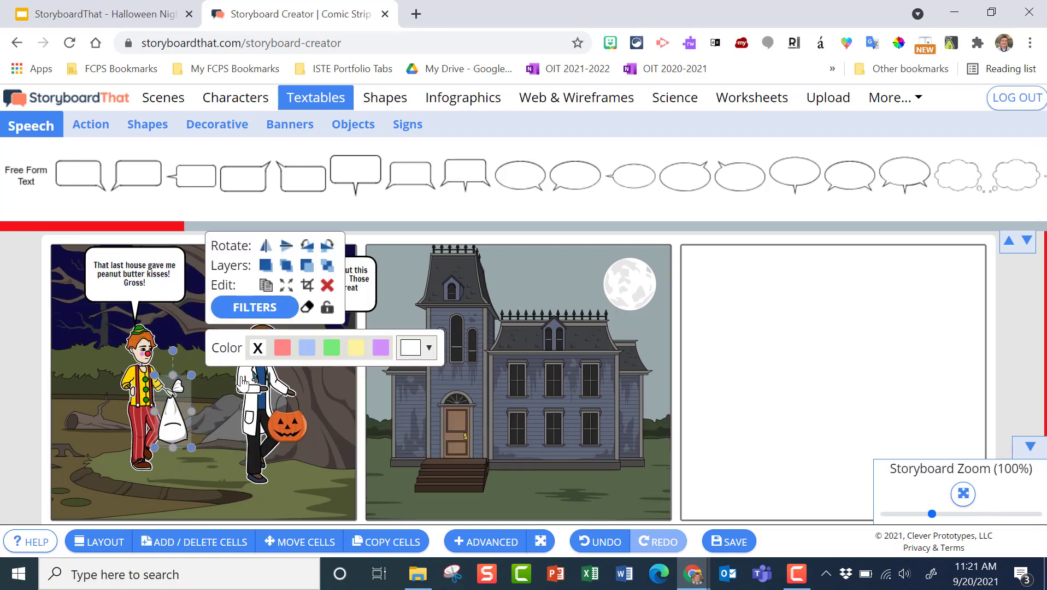
Shift the doctor, the pumpkin bucket and the doctor's speech bubble left so the bubble fits inside the first cell.
{"action": "left_click_drag", "start_coordinate": [249, 381], "coordinate": [221, 375]}
{"action": "mouse_move", "coordinate": [259, 413]}
{"action": "left_mouse_down"}
{"action": "mouse_move", "coordinate": [274, 432]}
{"action": "mouse_move", "coordinate": [261, 428]}
{"action": "left_mouse_up"}
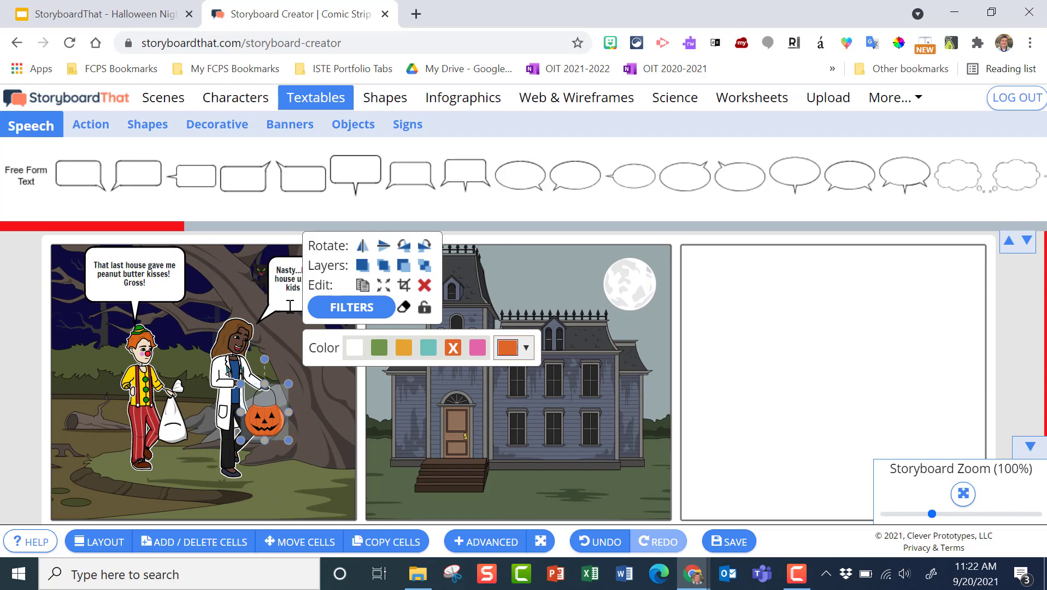
{"action": "left_click", "coordinate": [290, 306]}
{"action": "left_click_drag", "start_coordinate": [254, 268], "coordinate": [234, 263]}
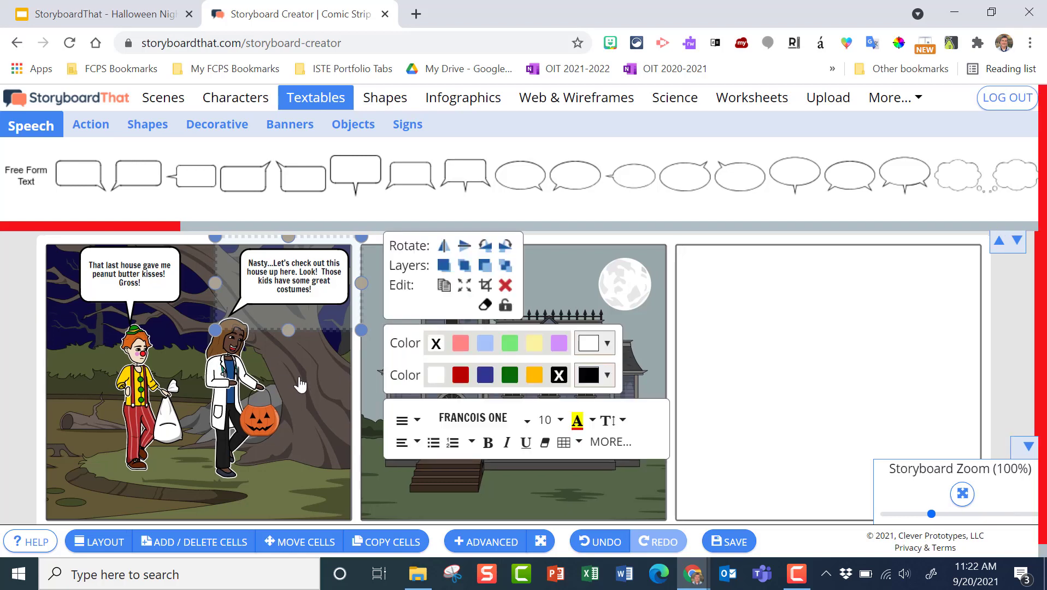
{"action": "left_click", "coordinate": [305, 385]}
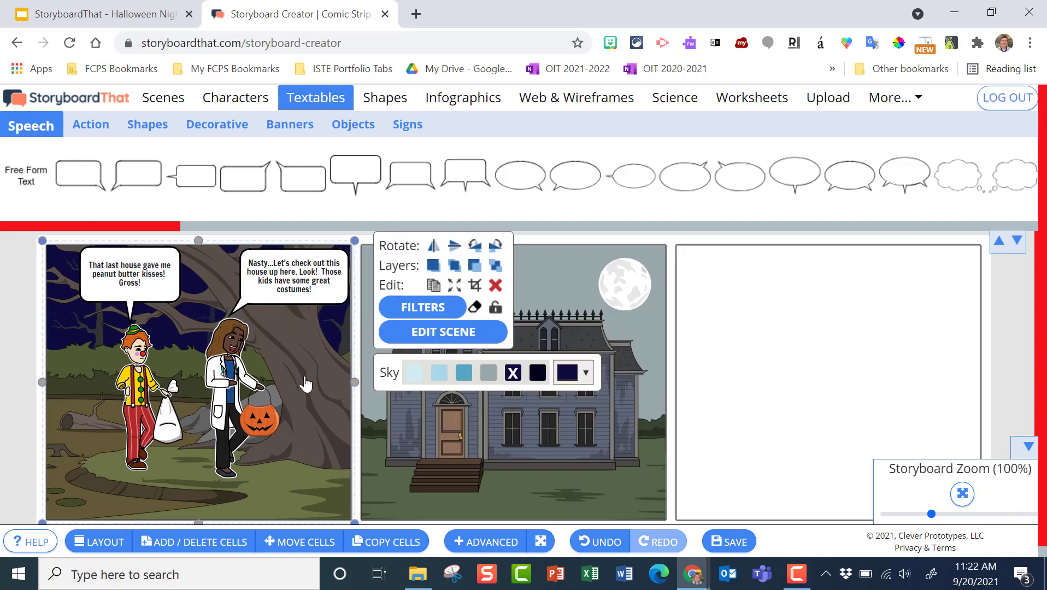
Add the black-haired vampire woman, the vampire man, Frankenstein's monster and two ghosts from Monsters & Myths to the haunted house cell.
{"action": "left_click", "coordinate": [597, 464]}
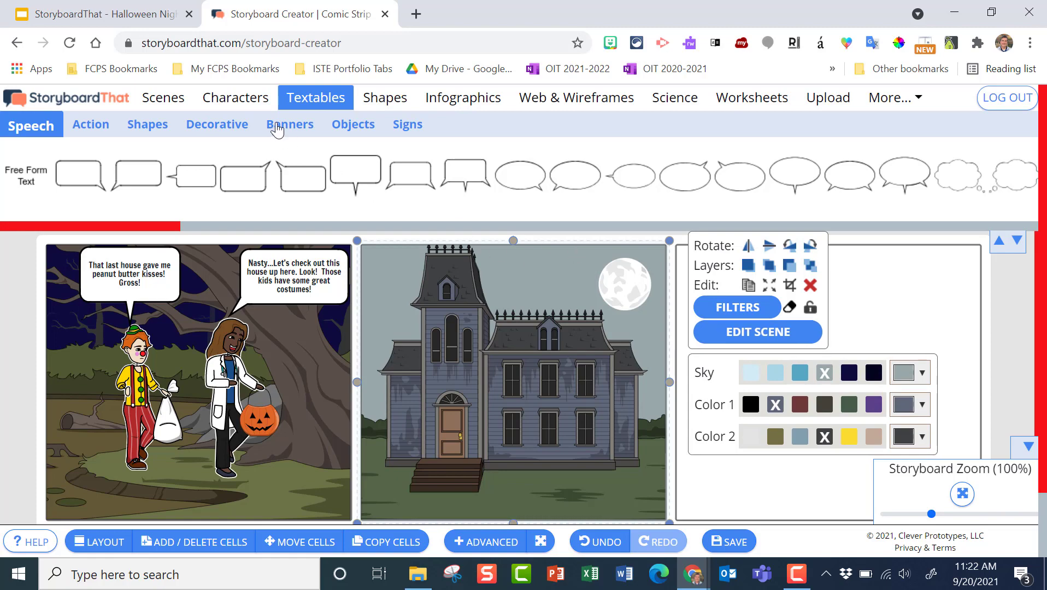
{"action": "left_click", "coordinate": [217, 103]}
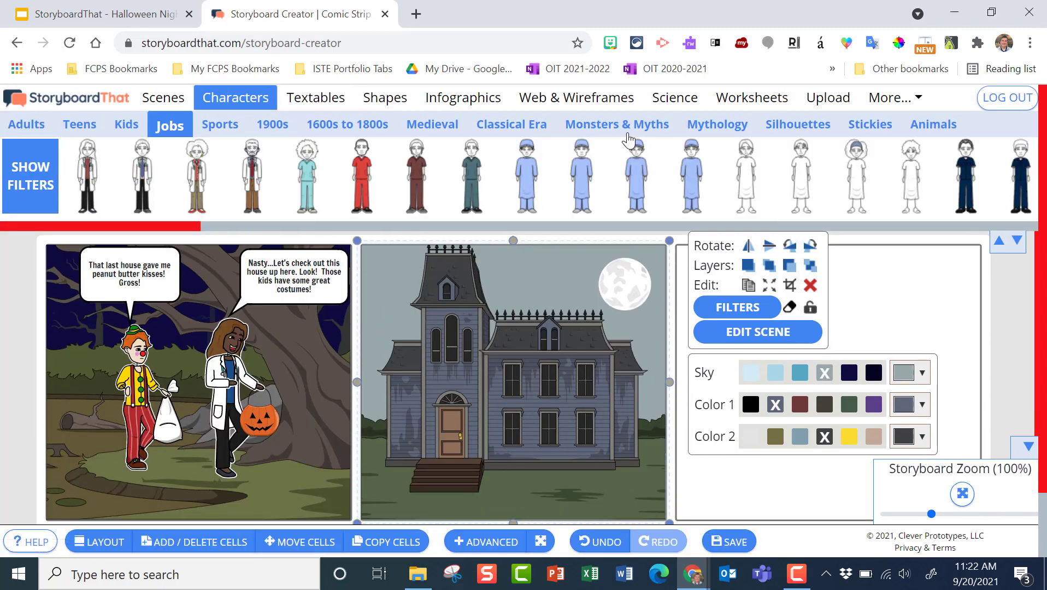
{"action": "left_click", "coordinate": [610, 127]}
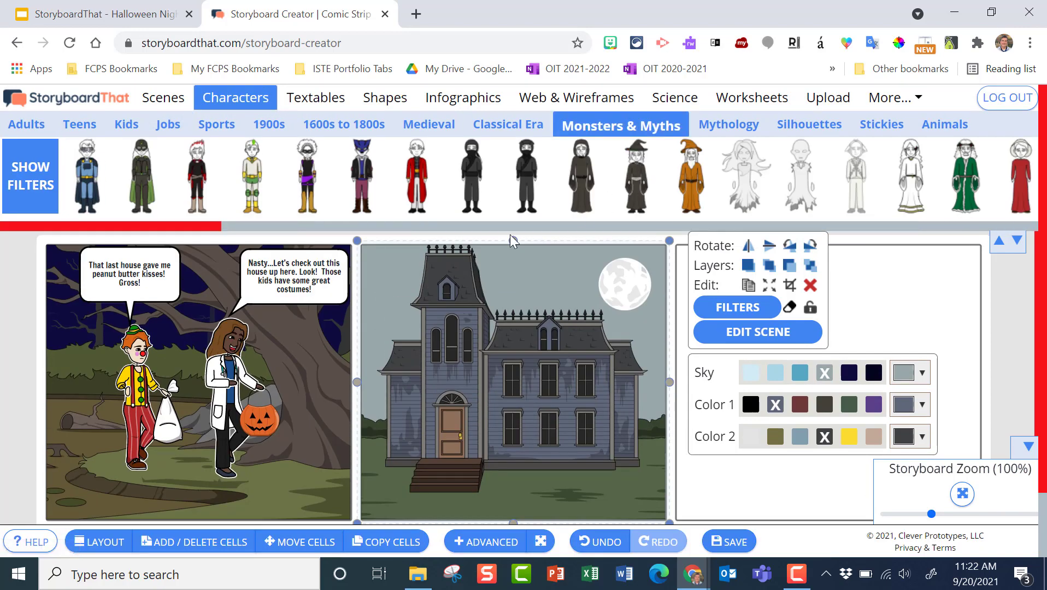
{"action": "left_click_drag", "start_coordinate": [210, 227], "coordinate": [481, 166]}
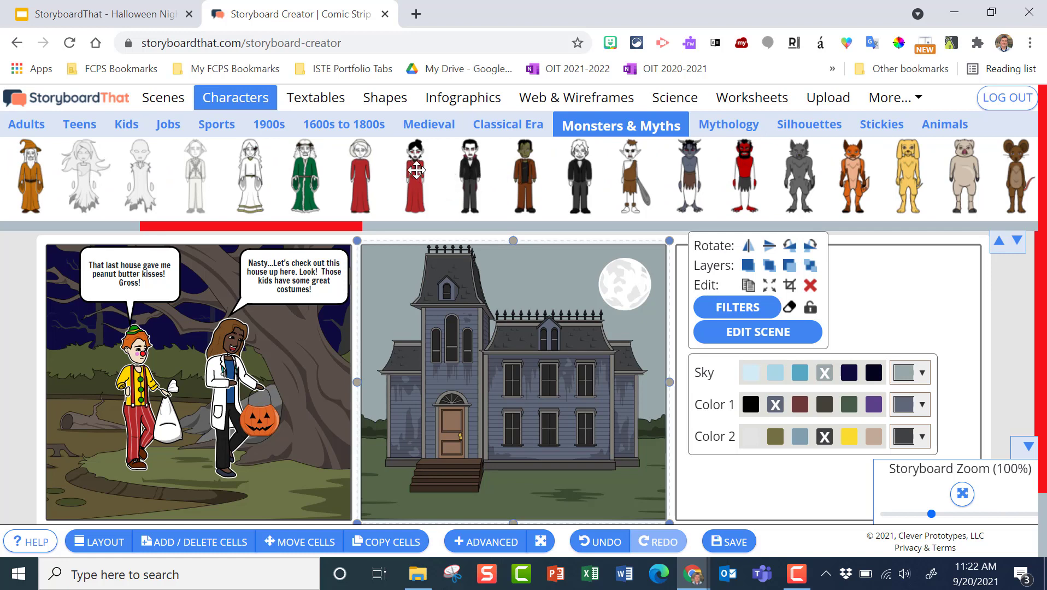
{"action": "left_click_drag", "start_coordinate": [416, 175], "coordinate": [407, 313]}
{"action": "left_click_drag", "start_coordinate": [469, 184], "coordinate": [464, 350]}
{"action": "left_click_drag", "start_coordinate": [524, 175], "coordinate": [514, 377]}
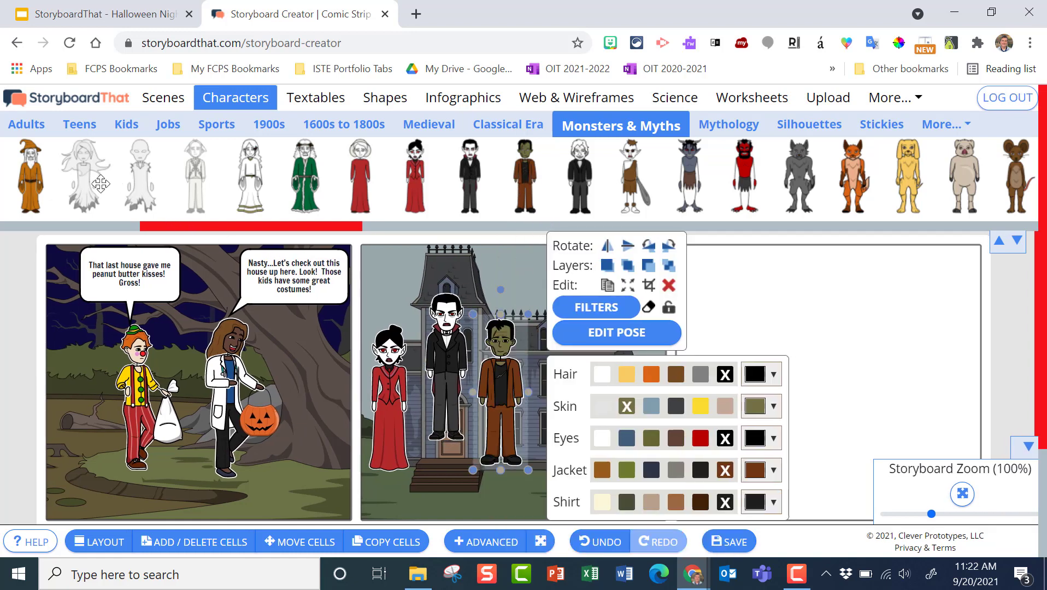
{"action": "left_click_drag", "start_coordinate": [86, 181], "coordinate": [392, 262]}
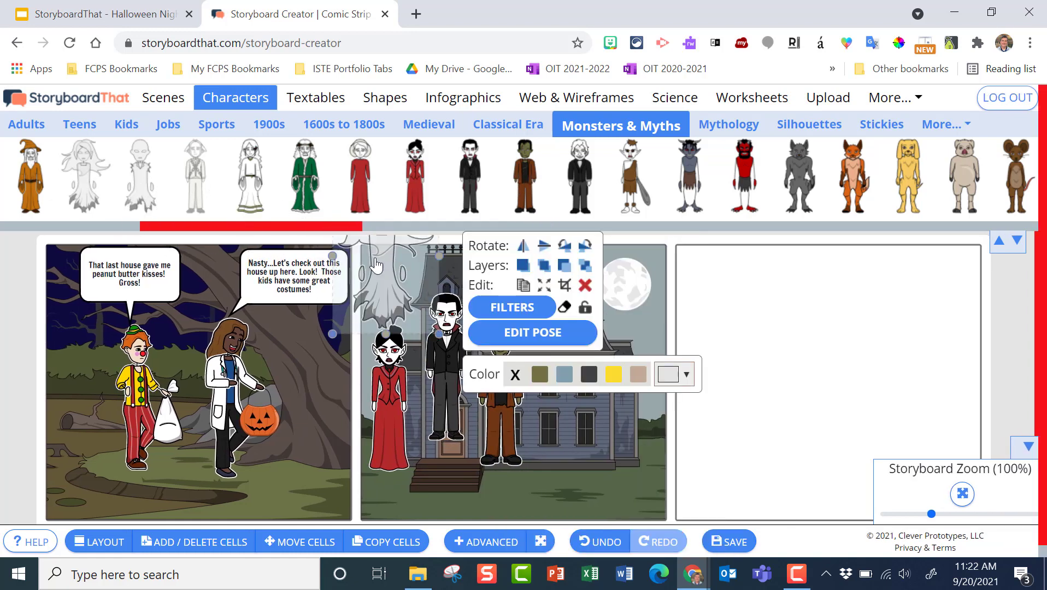
{"action": "left_click_drag", "start_coordinate": [143, 179], "coordinate": [502, 260]}
Move Frankenstein's monster away from the vampires and duplicate him, placing the copy at the right edge of the second cell.
{"action": "left_click_drag", "start_coordinate": [506, 407], "coordinate": [598, 413]}
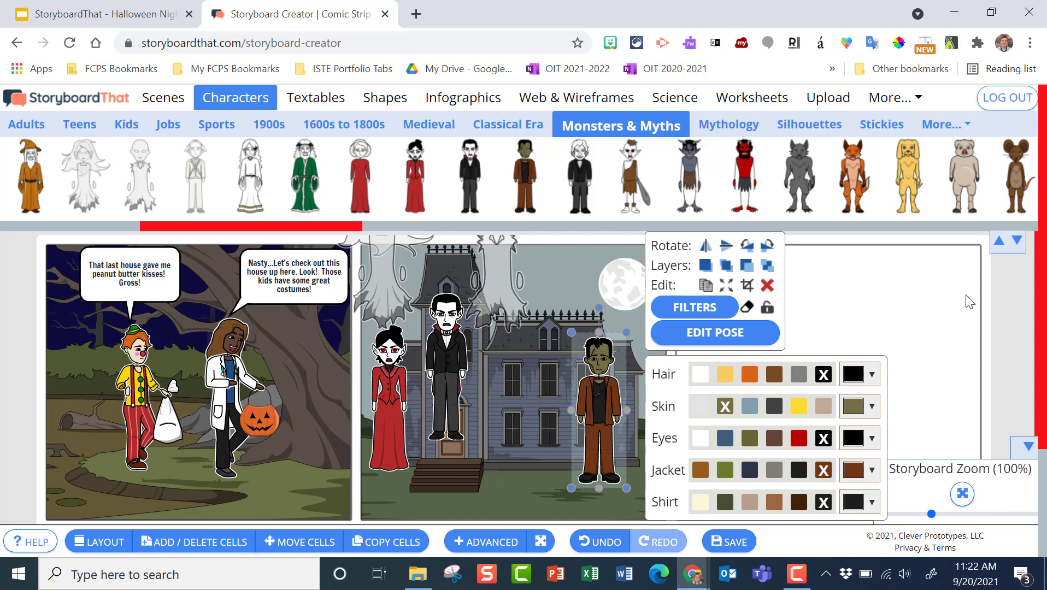
{"action": "left_click_drag", "start_coordinate": [610, 389], "coordinate": [588, 394]}
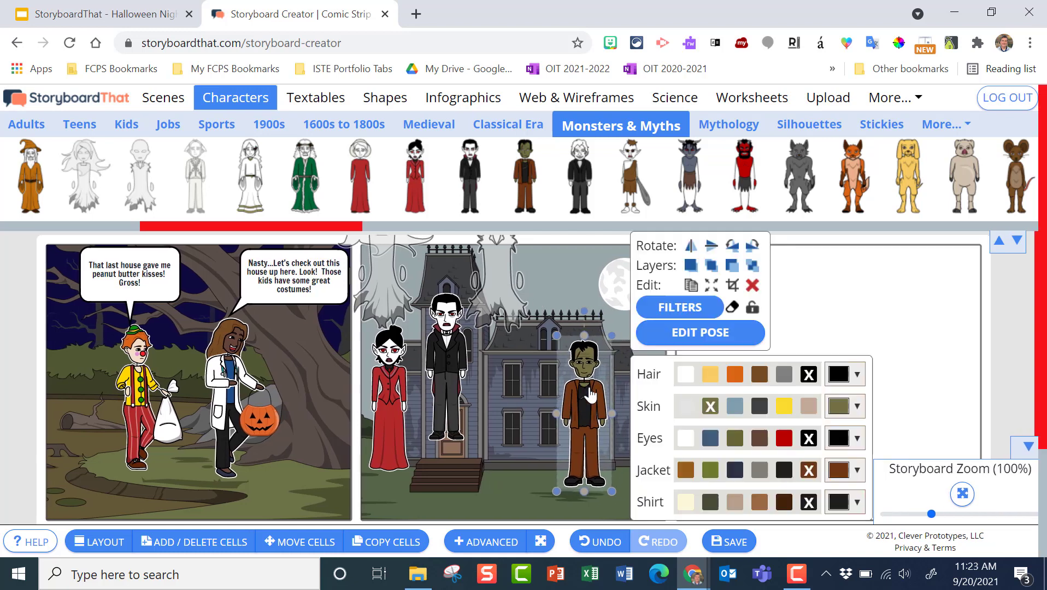
{"action": "left_click", "coordinate": [692, 288]}
{"action": "left_click_drag", "start_coordinate": [621, 412], "coordinate": [667, 401]}
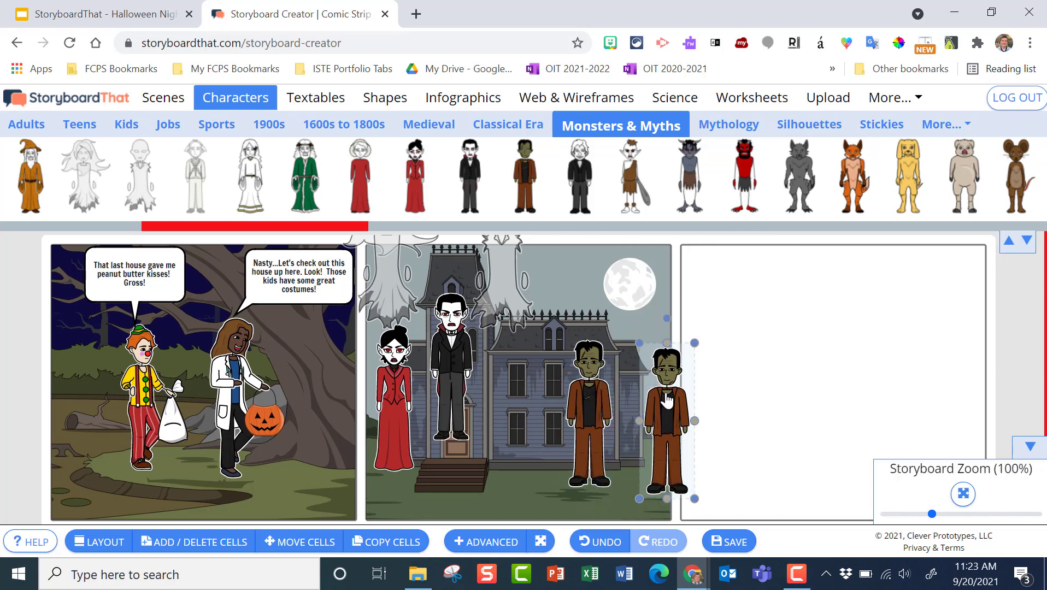
{"action": "left_click_drag", "start_coordinate": [599, 407], "coordinate": [575, 431]}
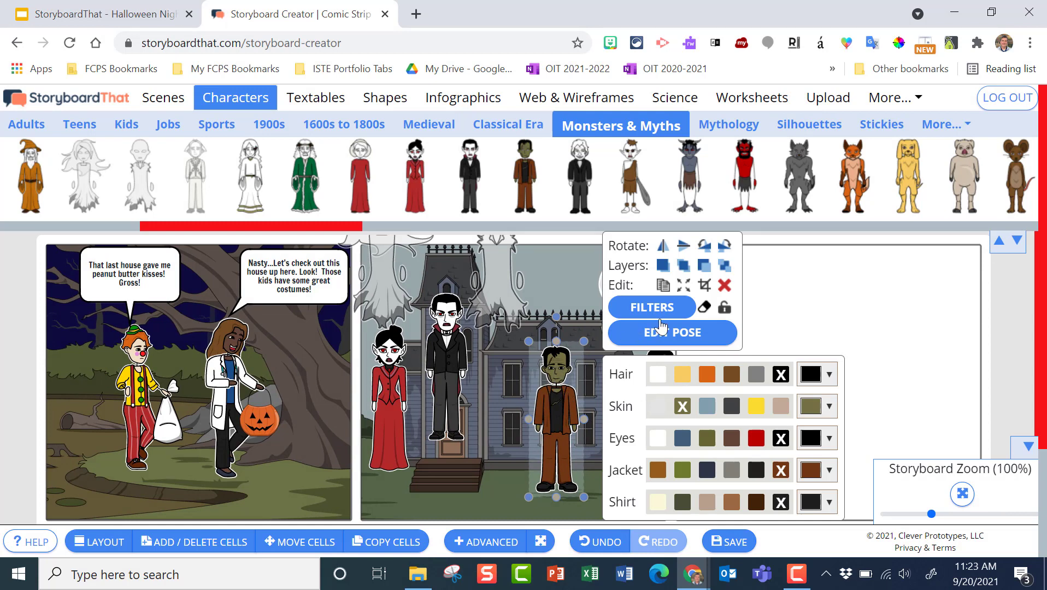
Crop the original Frankenstein's monster with a standard crop from the neck down, leaving only the headless body.
{"action": "left_click", "coordinate": [706, 286]}
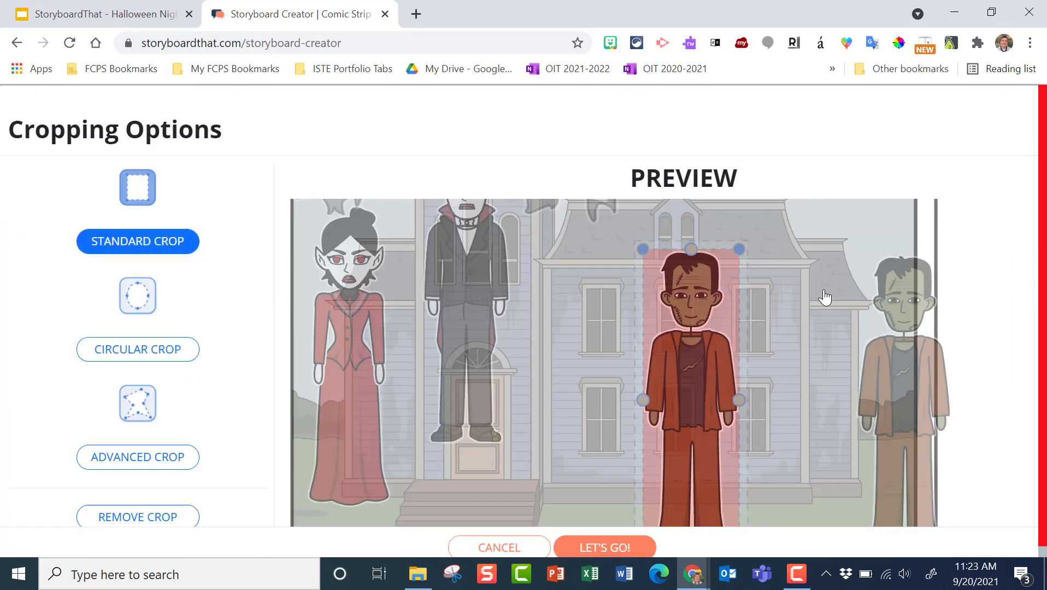
{"action": "scroll", "coordinate": [822, 301], "scroll_direction": "down", "scroll_amount": 1}
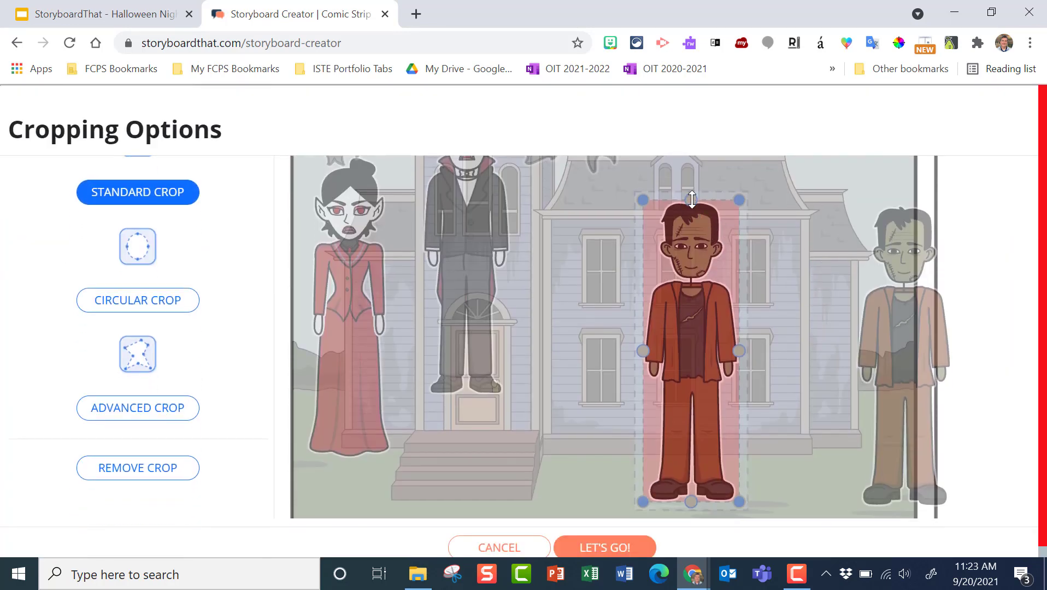
{"action": "left_click_drag", "start_coordinate": [692, 200], "coordinate": [698, 281]}
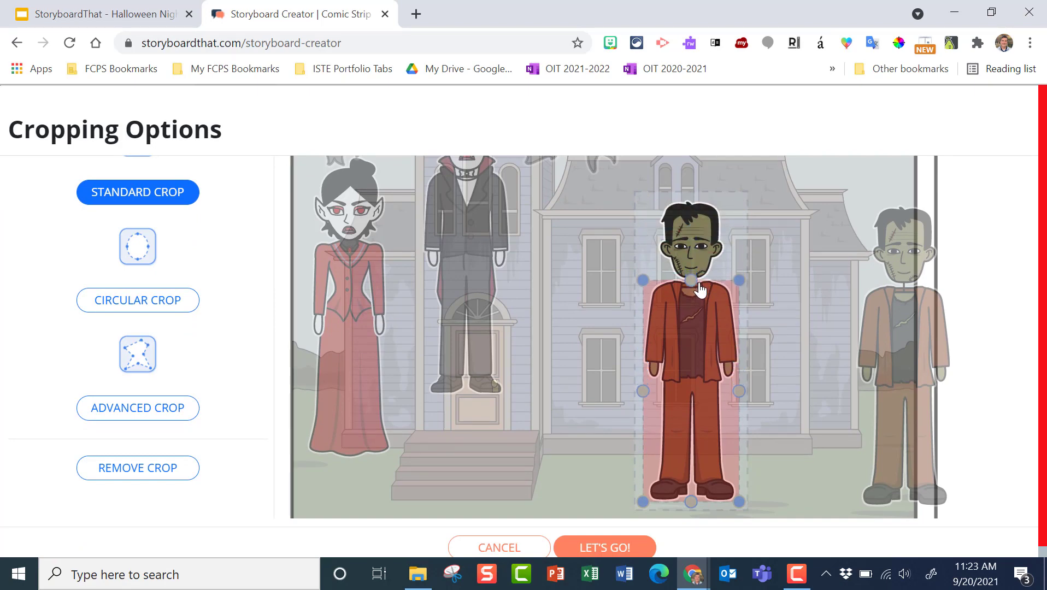
{"action": "left_click", "coordinate": [605, 549]}
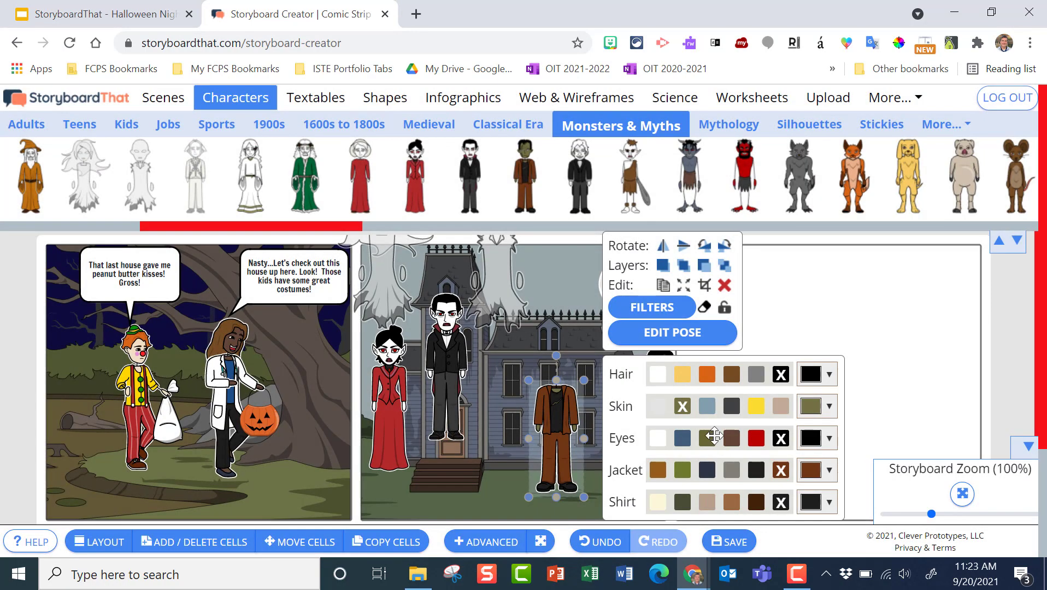
{"action": "left_click", "coordinate": [857, 329]}
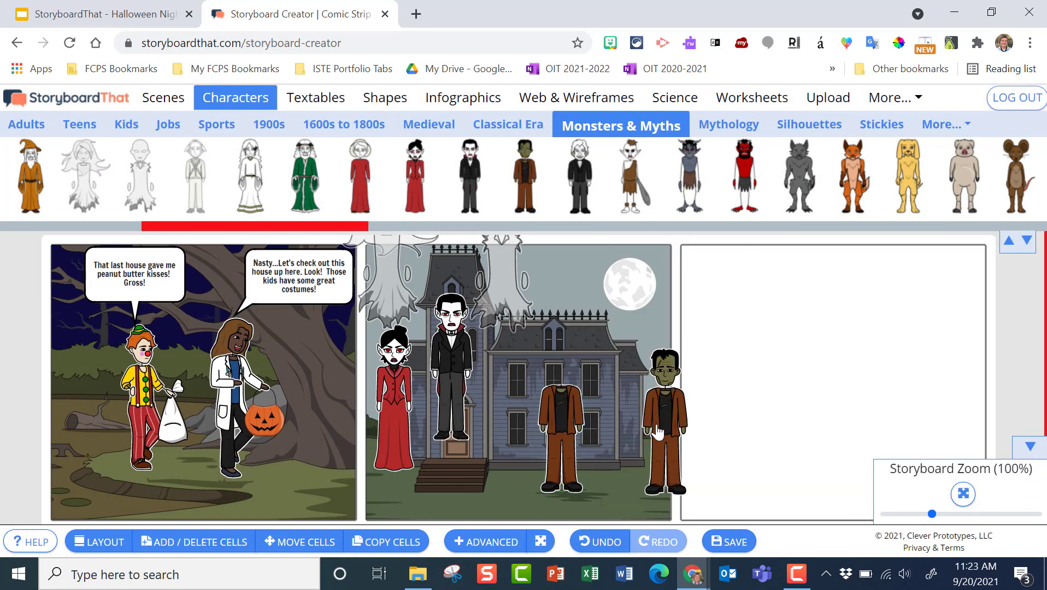
Move the duplicate Frankenstein's monster beside the headless body and crop it to only its head.
{"action": "left_click", "coordinate": [635, 429]}
{"action": "left_click", "coordinate": [634, 427]}
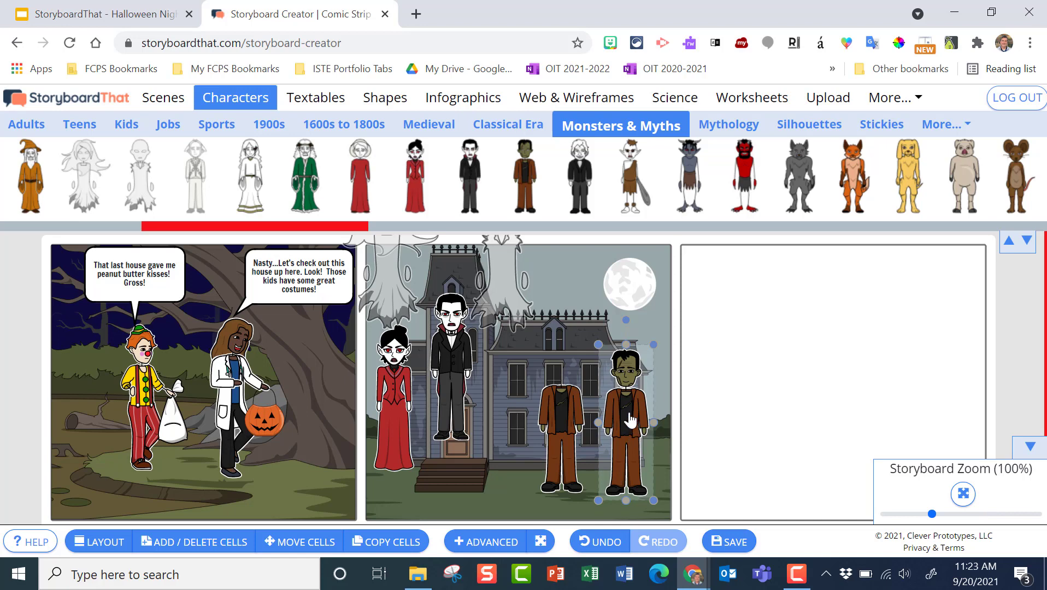
{"action": "left_click", "coordinate": [630, 421]}
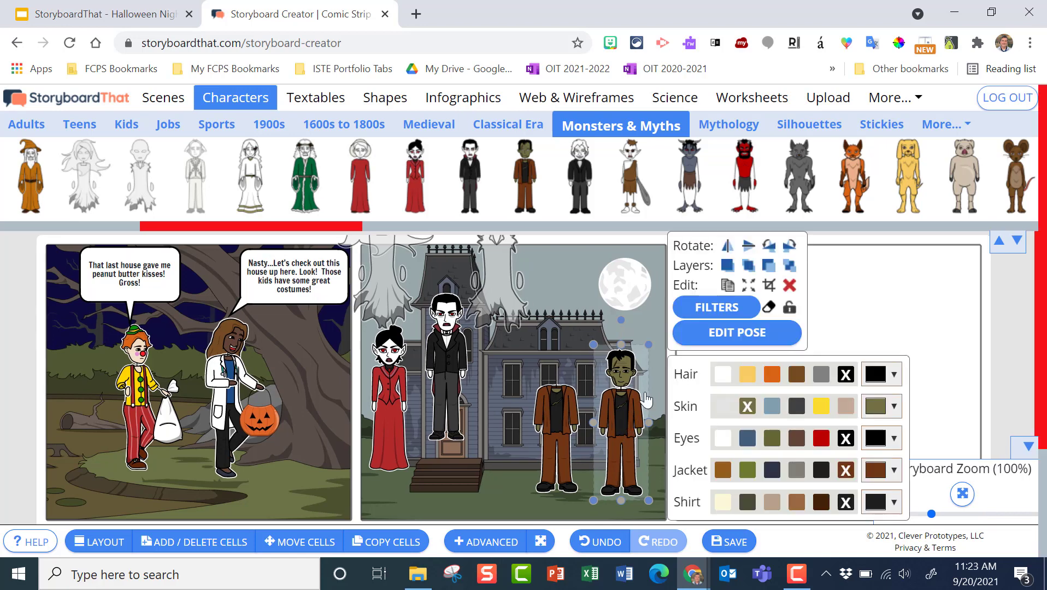
{"action": "left_click", "coordinate": [770, 284]}
{"action": "scroll", "coordinate": [744, 423], "scroll_direction": "down", "scroll_amount": 1}
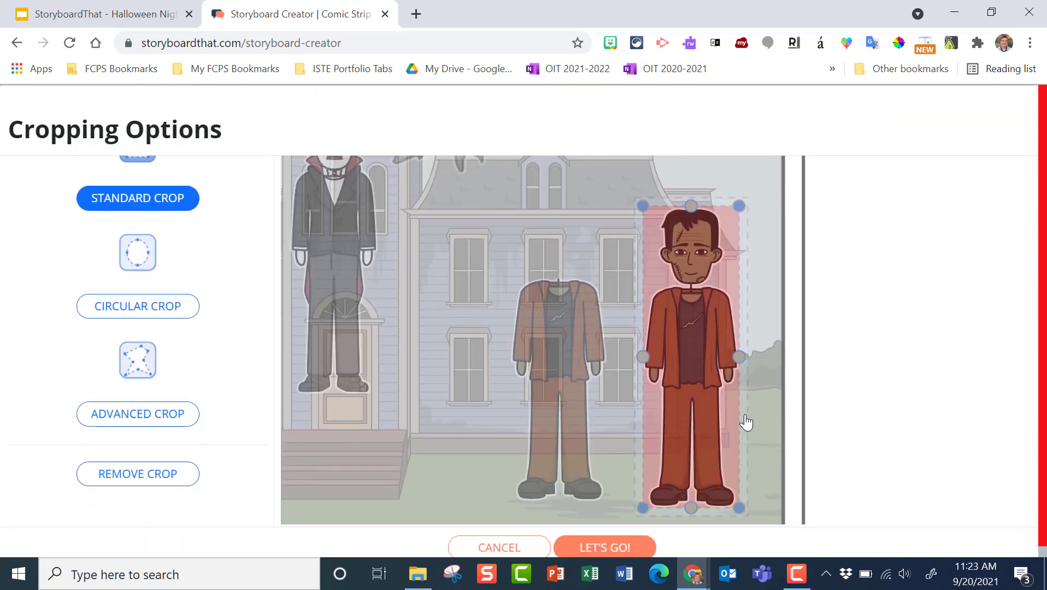
{"action": "scroll", "coordinate": [746, 422], "scroll_direction": "down", "scroll_amount": 1}
{"action": "left_click_drag", "start_coordinate": [692, 491], "coordinate": [690, 272]}
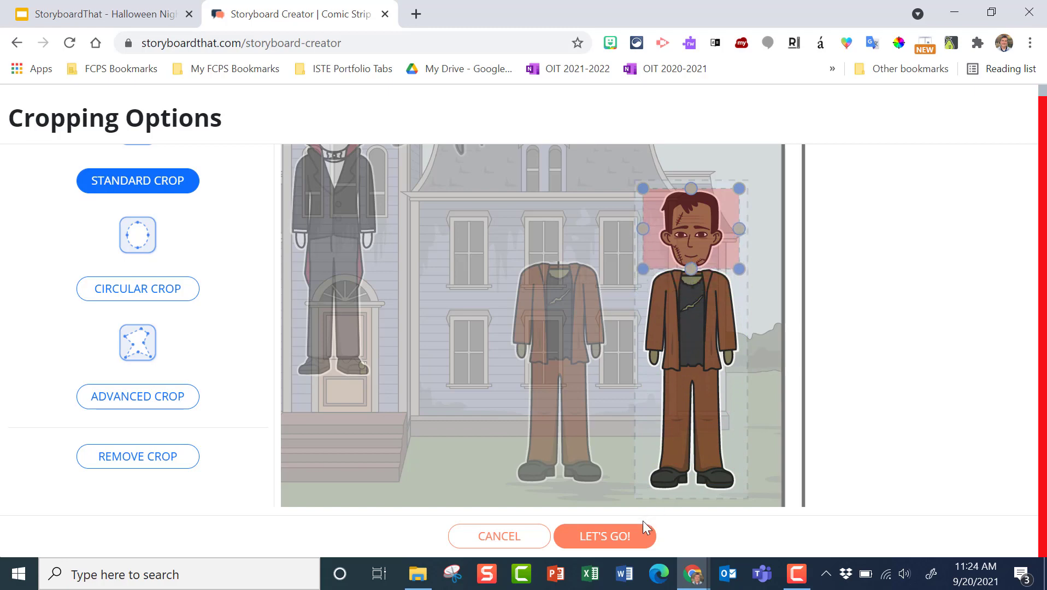
{"action": "left_click", "coordinate": [605, 538]}
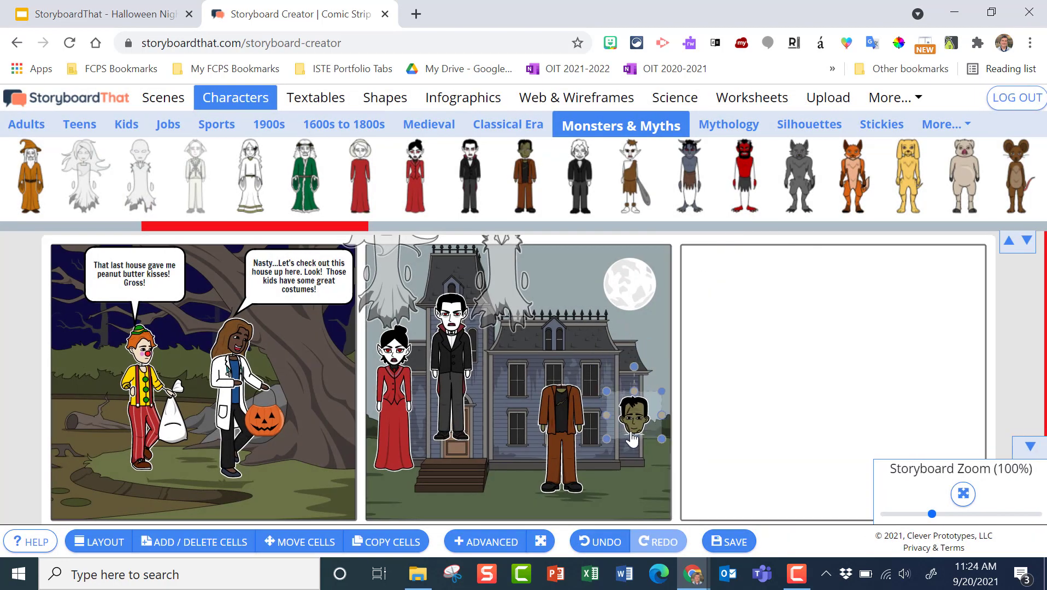
Lower the severed head to the grass and set its pose to Right, with the last head tilt and the fourth expression of the second row.
{"action": "left_click_drag", "start_coordinate": [633, 438], "coordinate": [627, 494]}
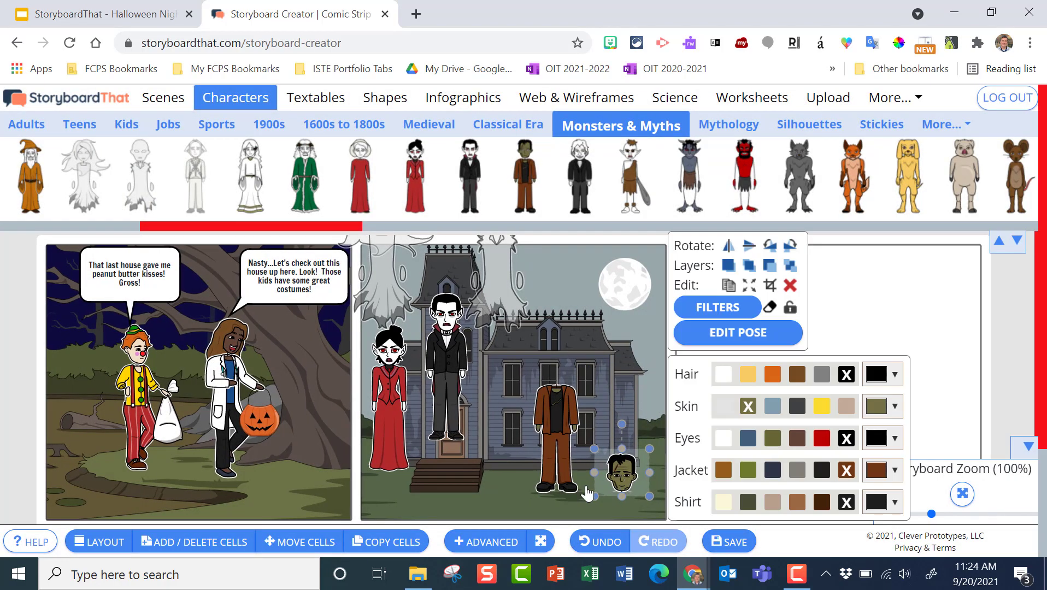
{"action": "left_click", "coordinate": [623, 481]}
{"action": "left_click", "coordinate": [735, 336]}
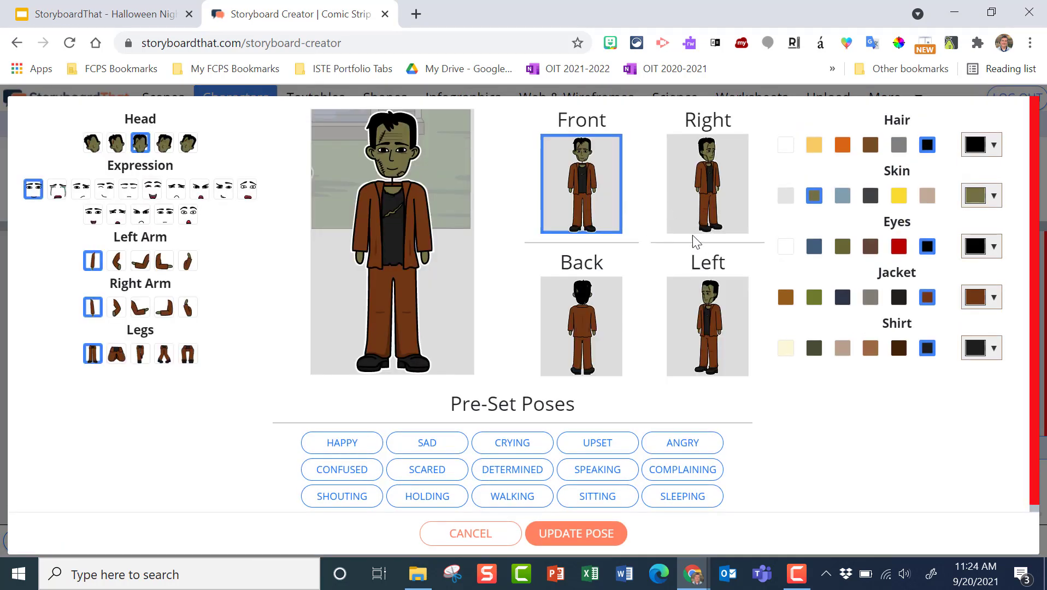
{"action": "left_click", "coordinate": [718, 190]}
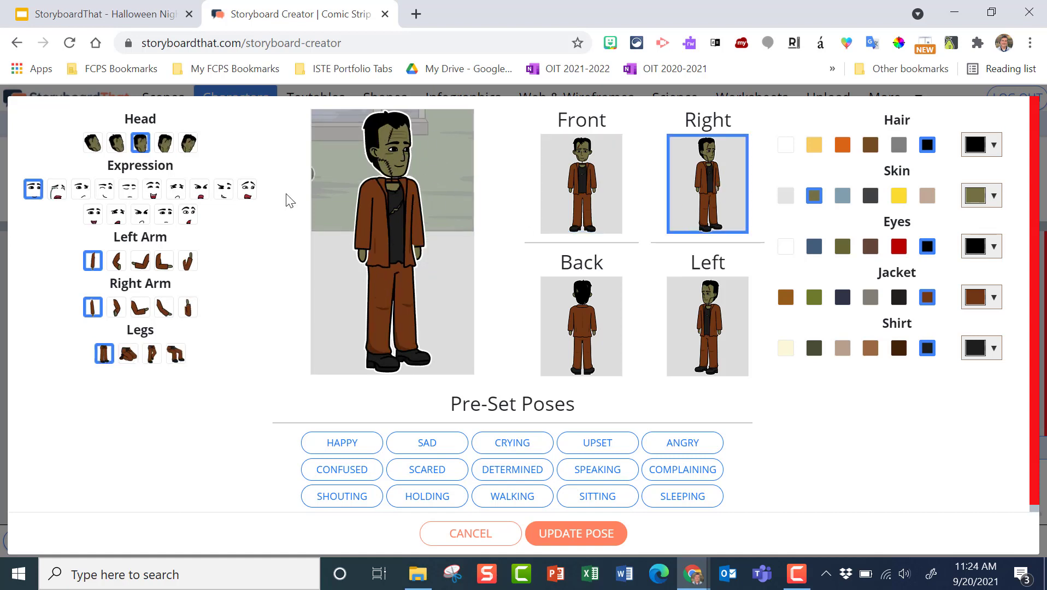
{"action": "left_click", "coordinate": [169, 151]}
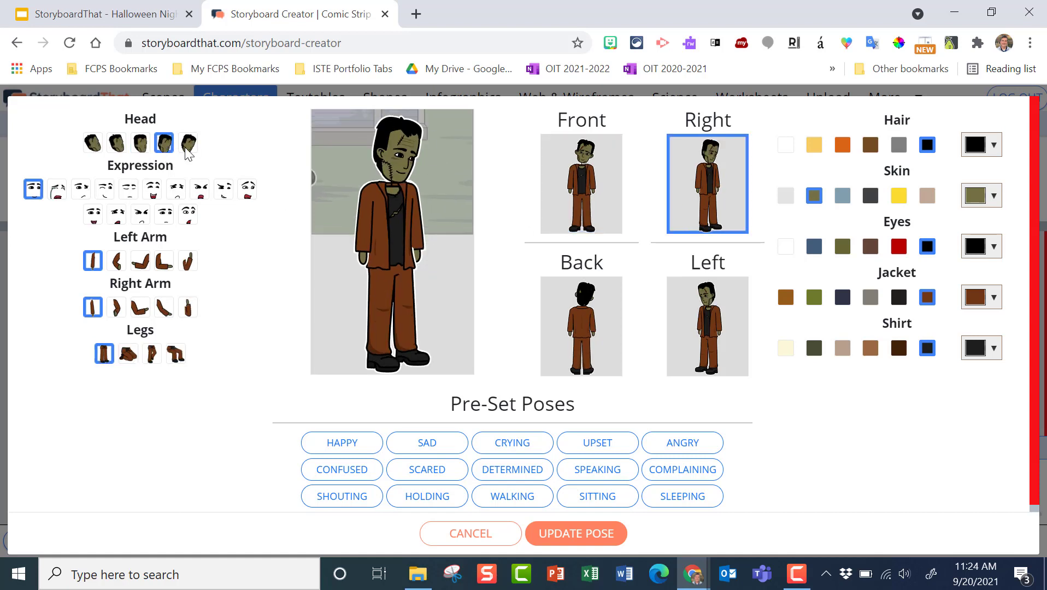
{"action": "left_click", "coordinate": [190, 153]}
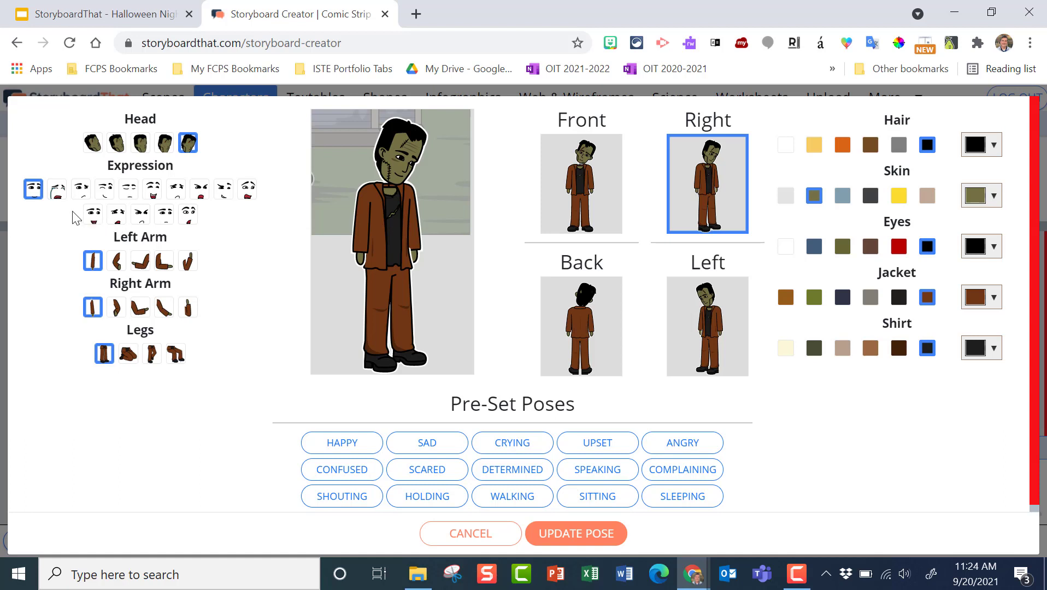
{"action": "left_click", "coordinate": [188, 216]}
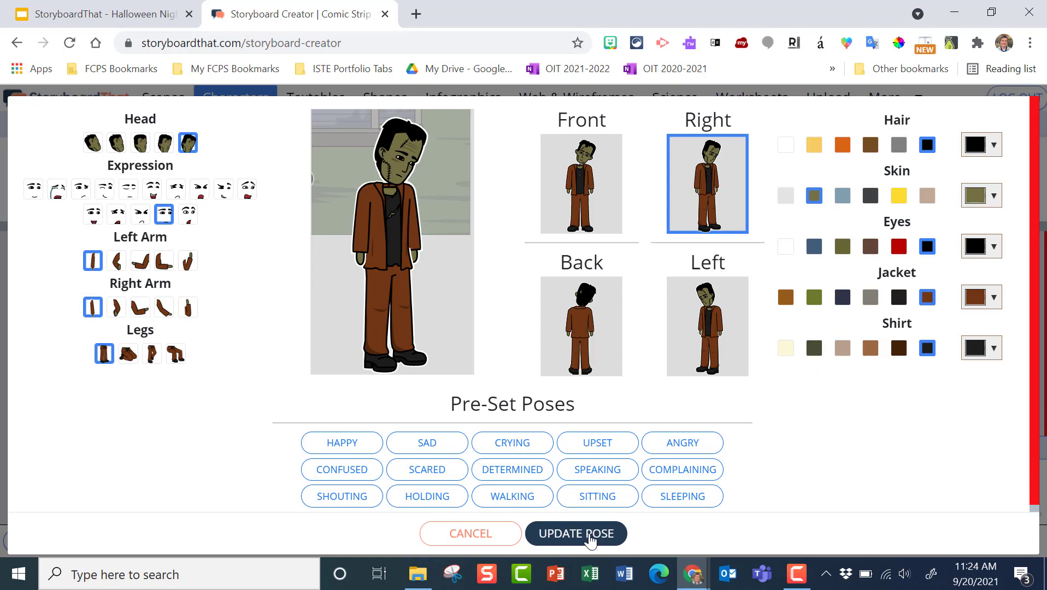
{"action": "left_click", "coordinate": [590, 538]}
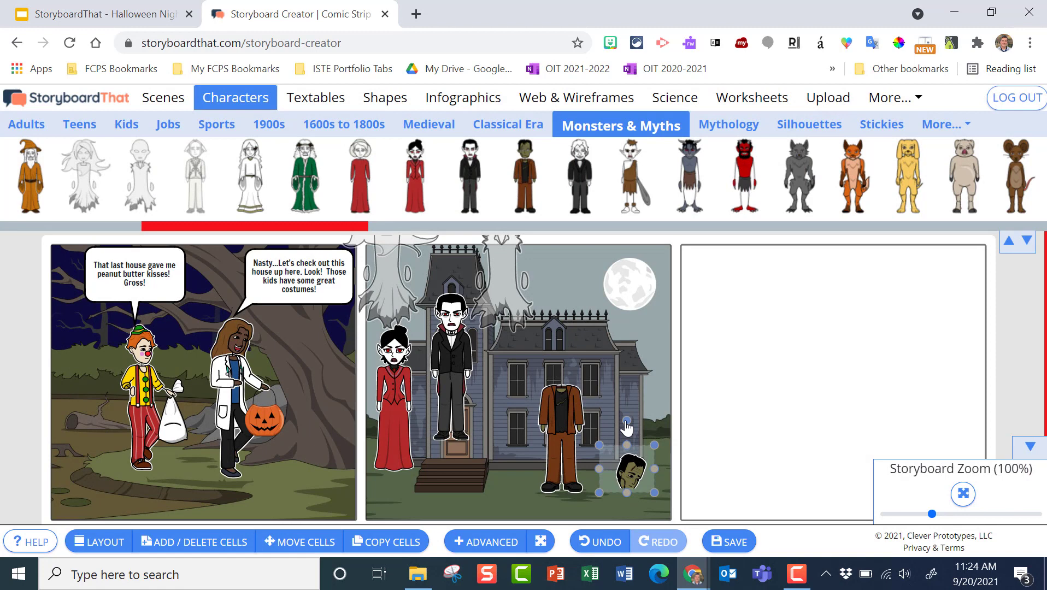
Rotate the severed head onto its side on the grass and shift the headless body slightly to the right.
{"action": "left_click_drag", "start_coordinate": [627, 428], "coordinate": [667, 450]}
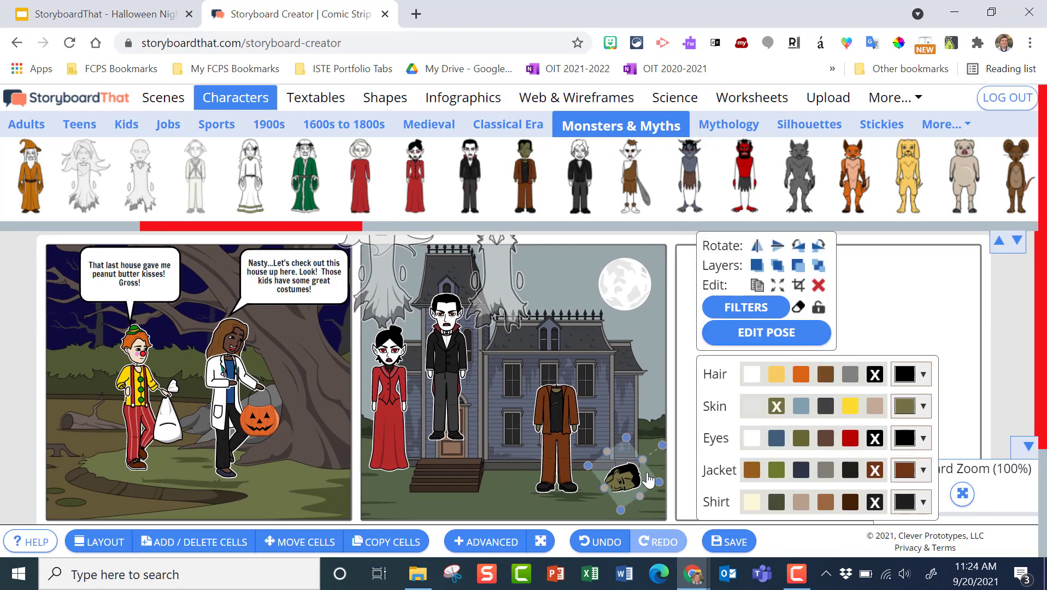
{"action": "left_click_drag", "start_coordinate": [652, 488], "coordinate": [662, 494]}
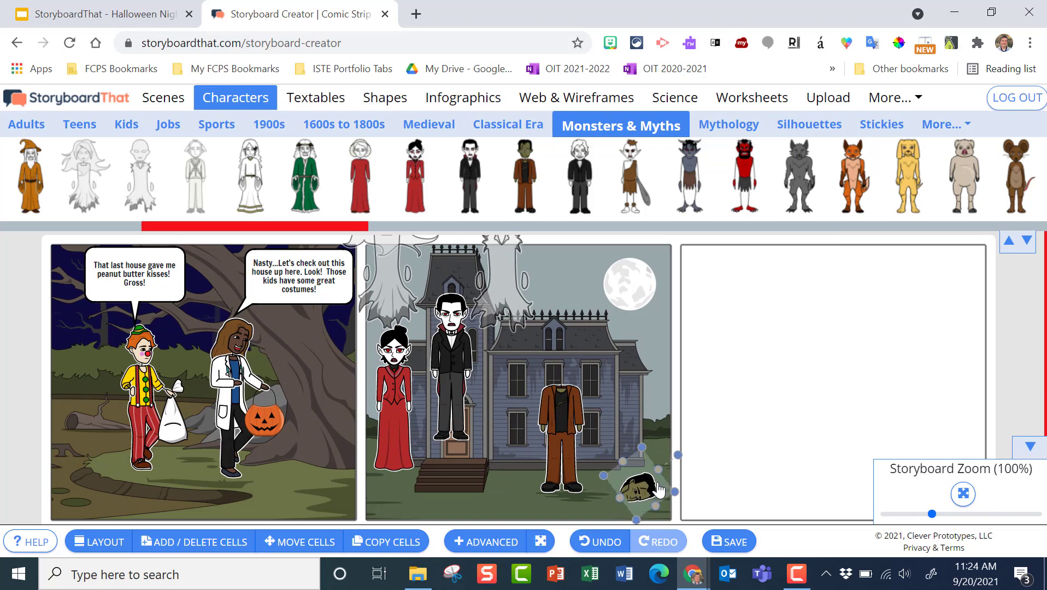
{"action": "left_click_drag", "start_coordinate": [563, 449], "coordinate": [577, 451]}
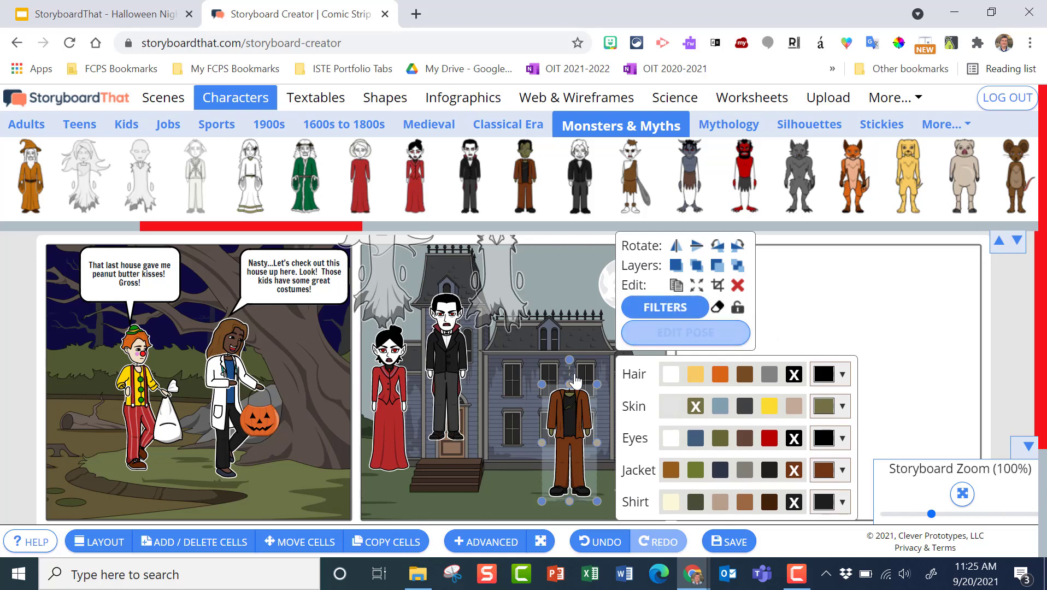
{"action": "left_click", "coordinate": [574, 416]}
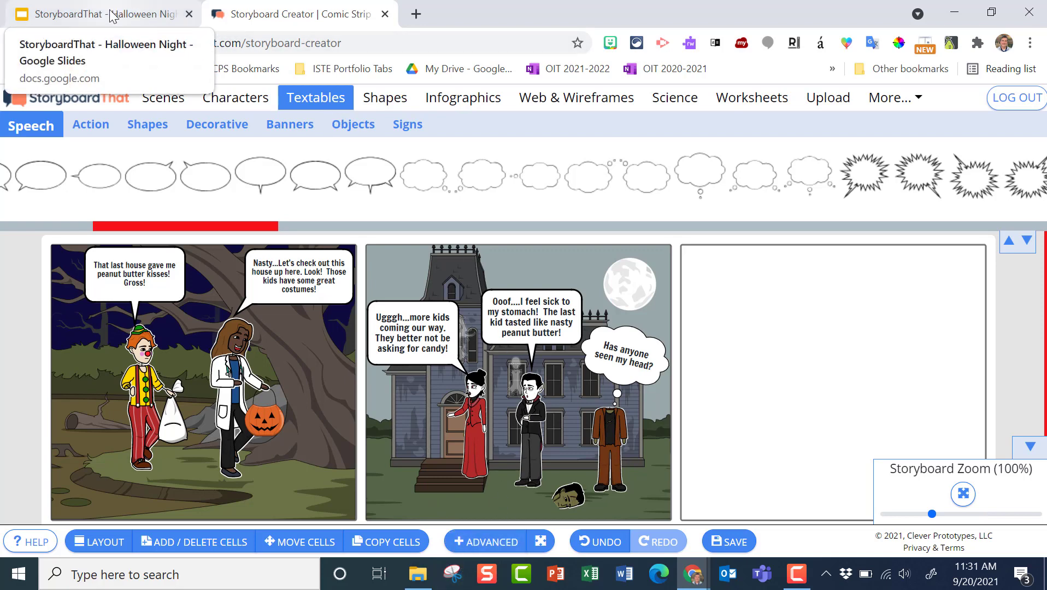
Capture the first storyboard cell with Snipping Tool, close it without saving a file, and switch to the Halloween Night Google Slides presentation.
{"action": "left_click", "coordinate": [453, 577]}
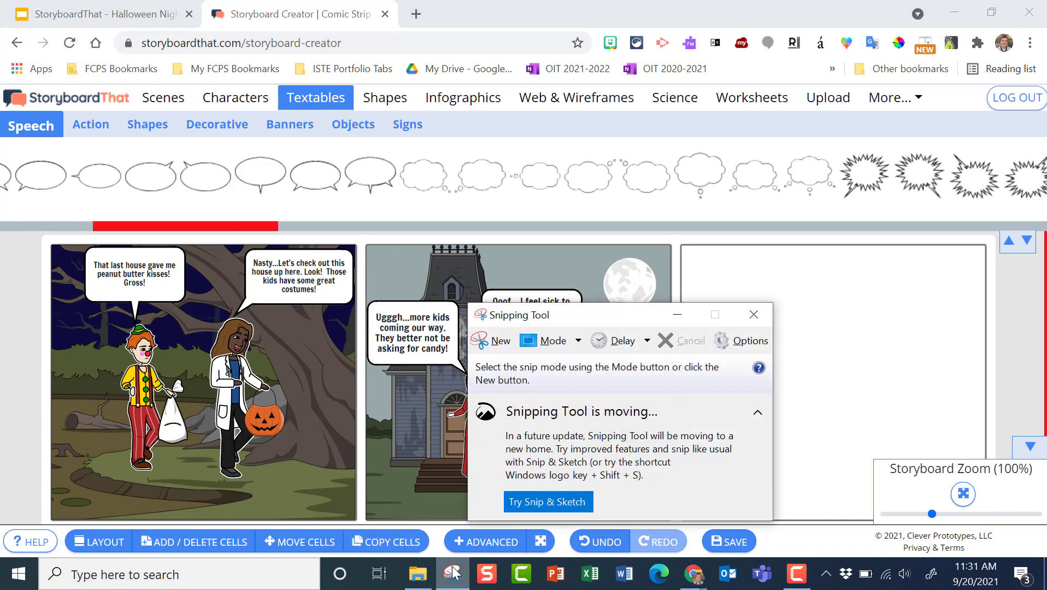
{"action": "left_click", "coordinate": [495, 345]}
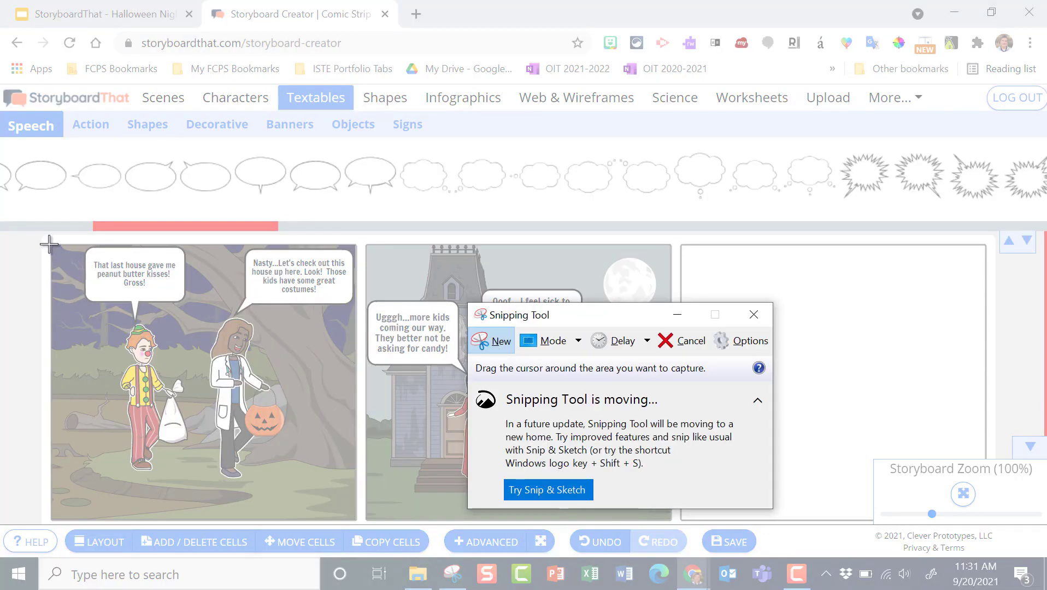
{"action": "left_click_drag", "start_coordinate": [49, 244], "coordinate": [359, 525]}
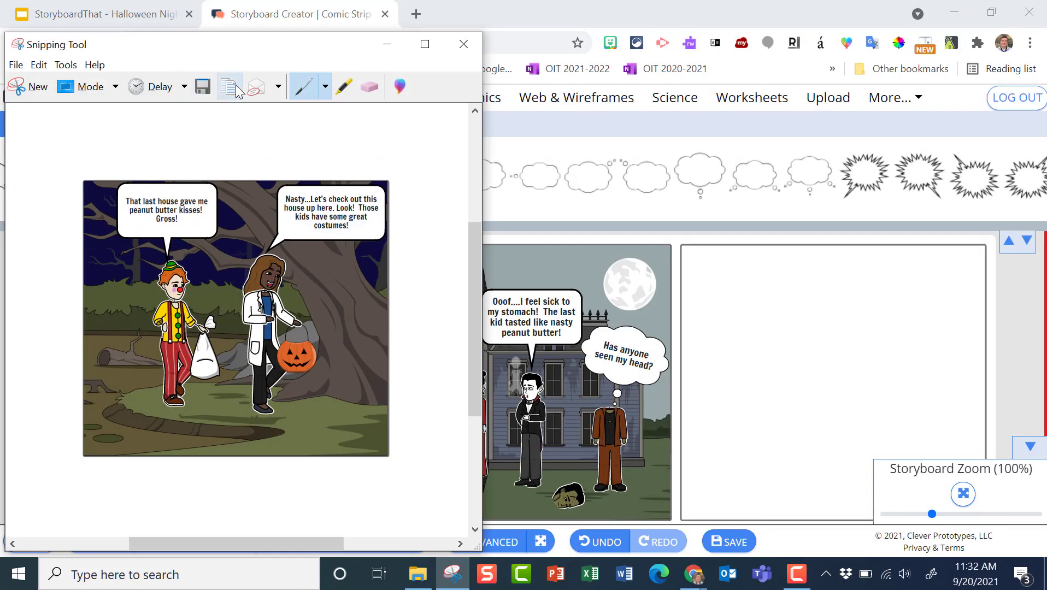
{"action": "left_click", "coordinate": [464, 43]}
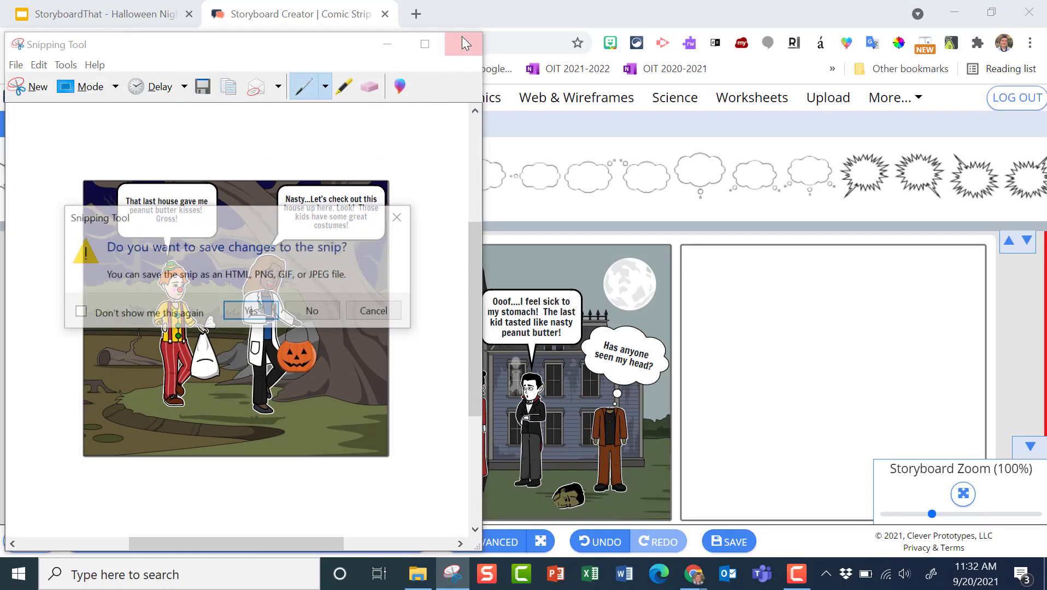
{"action": "left_click", "coordinate": [326, 311]}
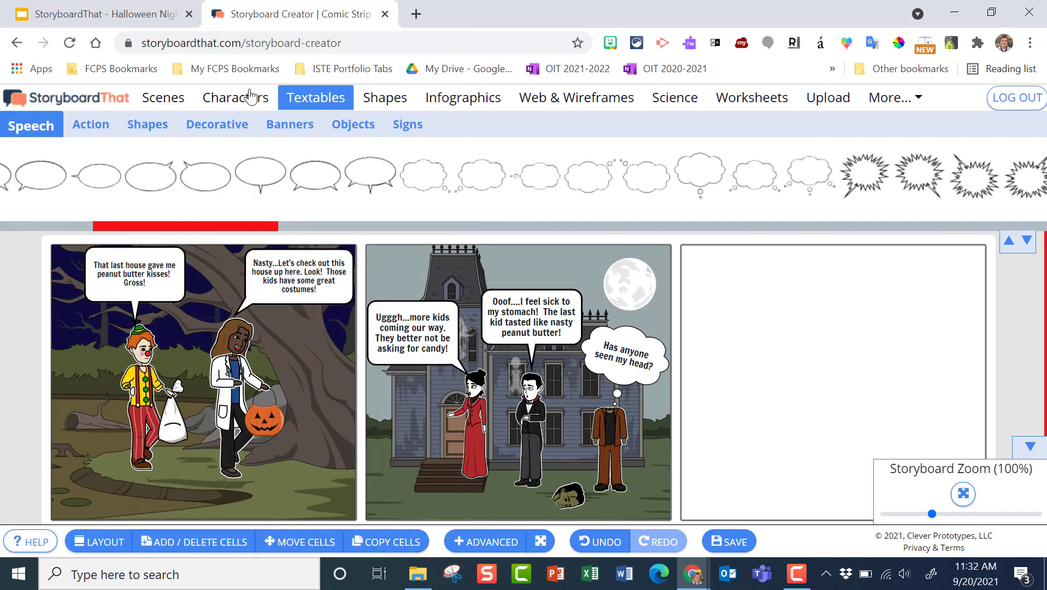
{"action": "left_click", "coordinate": [125, 15]}
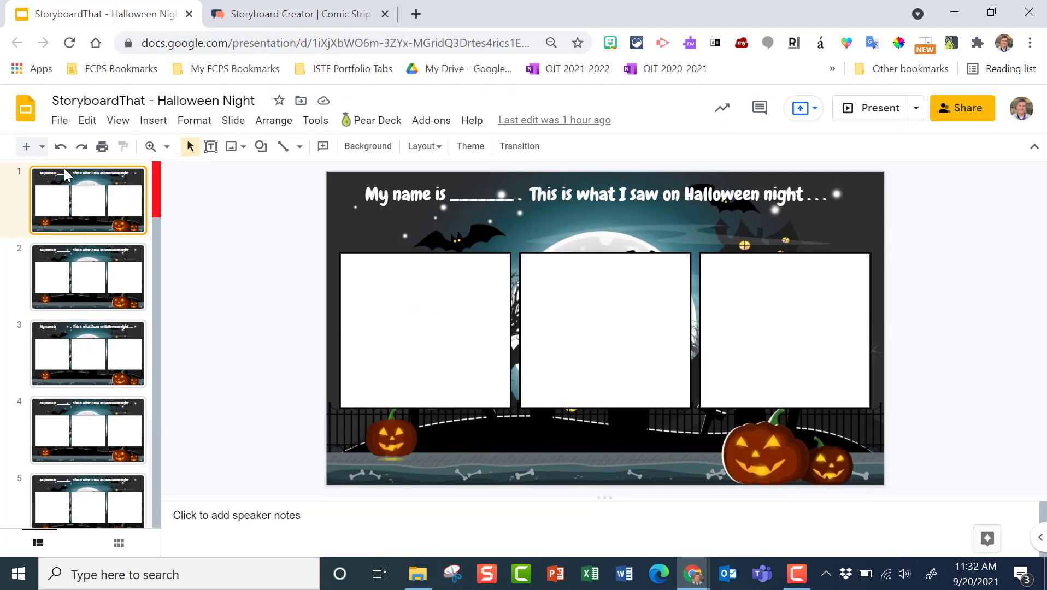